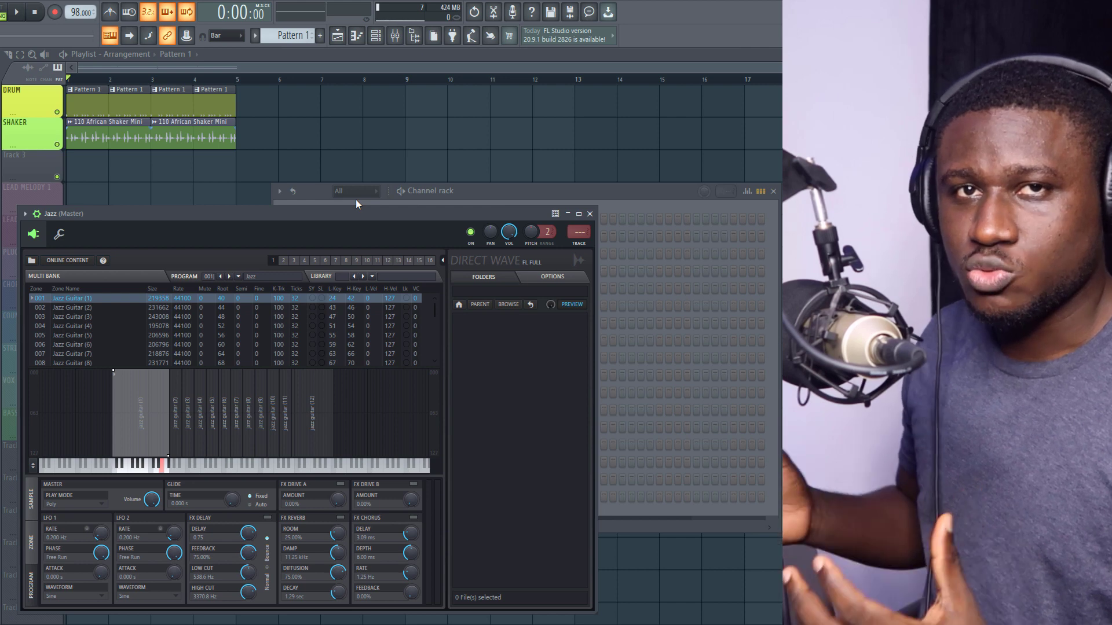
- Move the Jazz instrument and channel rack windows aside and open the 110 African Shaker Mini sample settings
left_click_drag(362, 212, 768, 363)
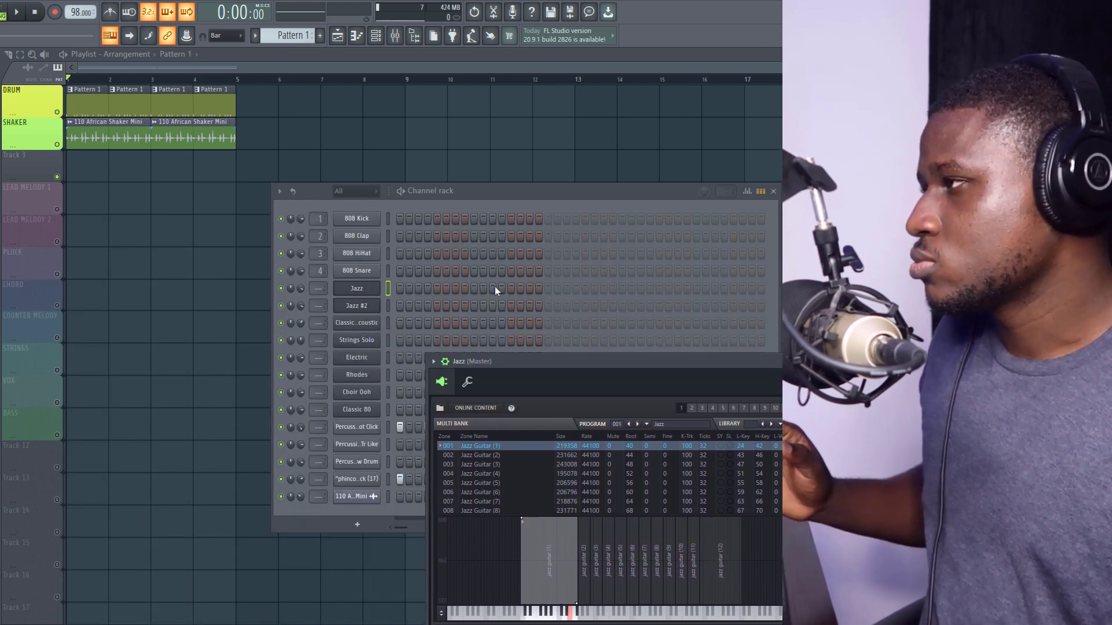
left_click_drag(488, 194, 435, 151)
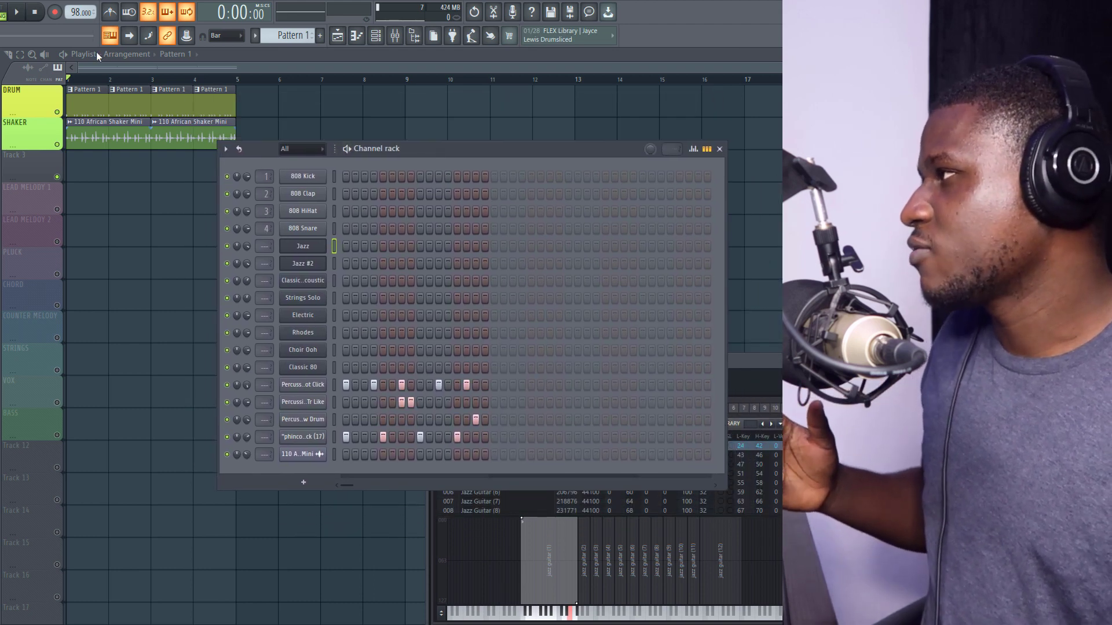
double_click(93, 121)
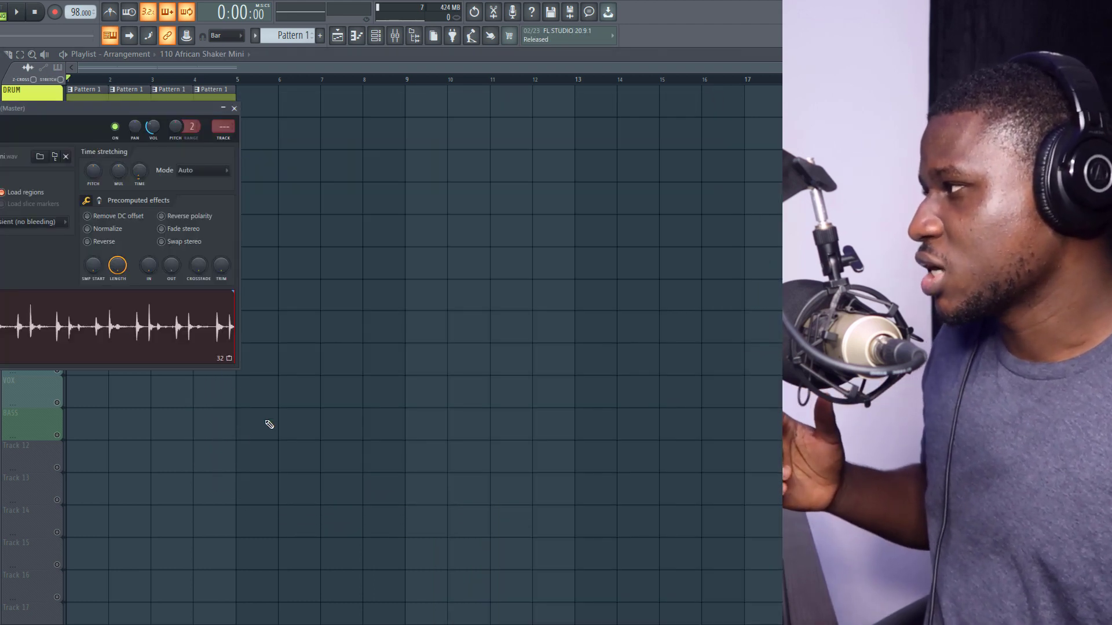
left_click_drag(76, 121, 306, 216)
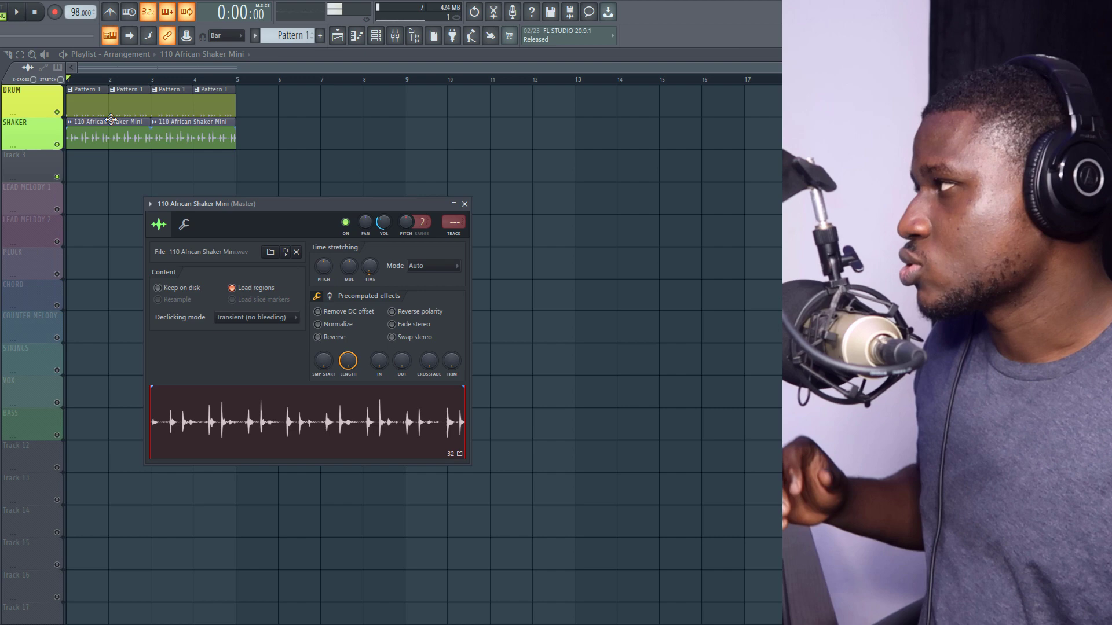
- Play back the drum and shaker loop on Pattern 1, ending with the channel rack shown again
left_click(80, 107)
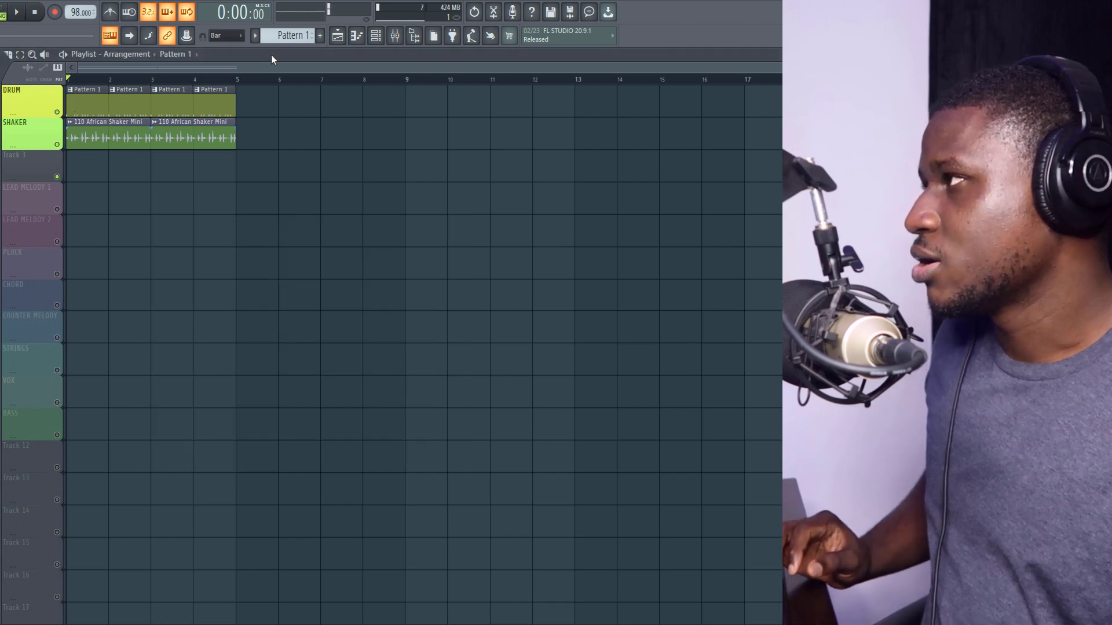
left_click(371, 37)
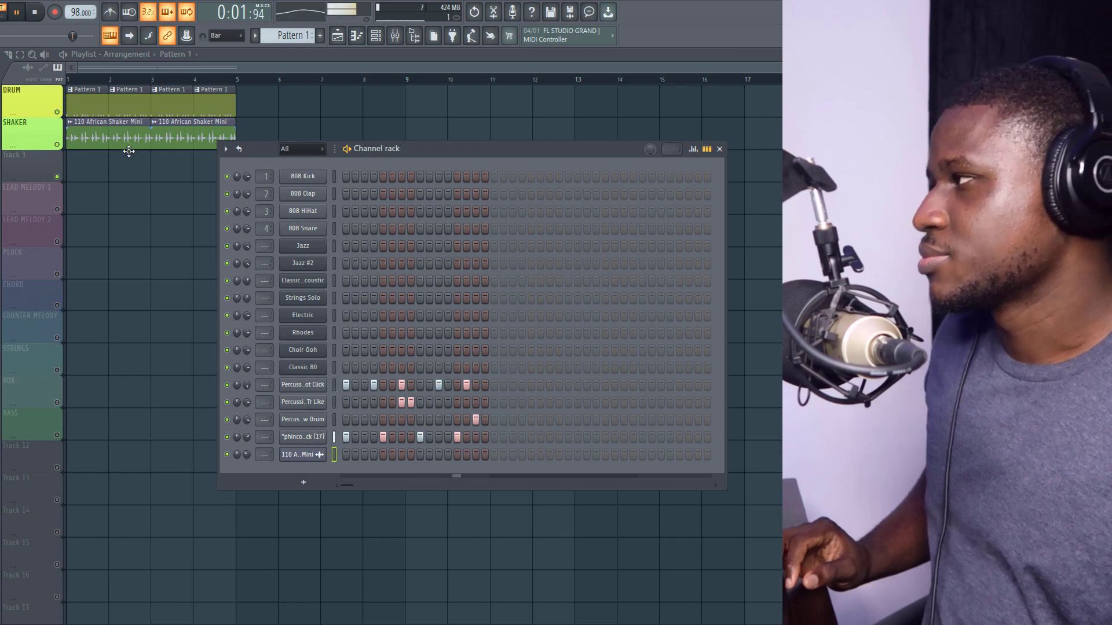
key("space")
key("F6")
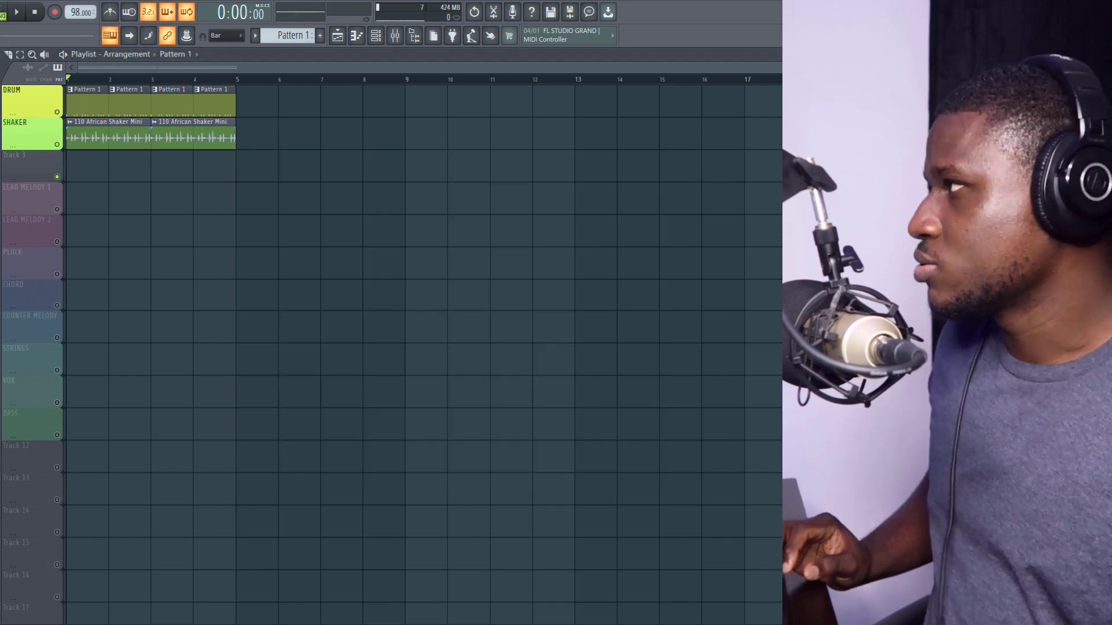
key("space")
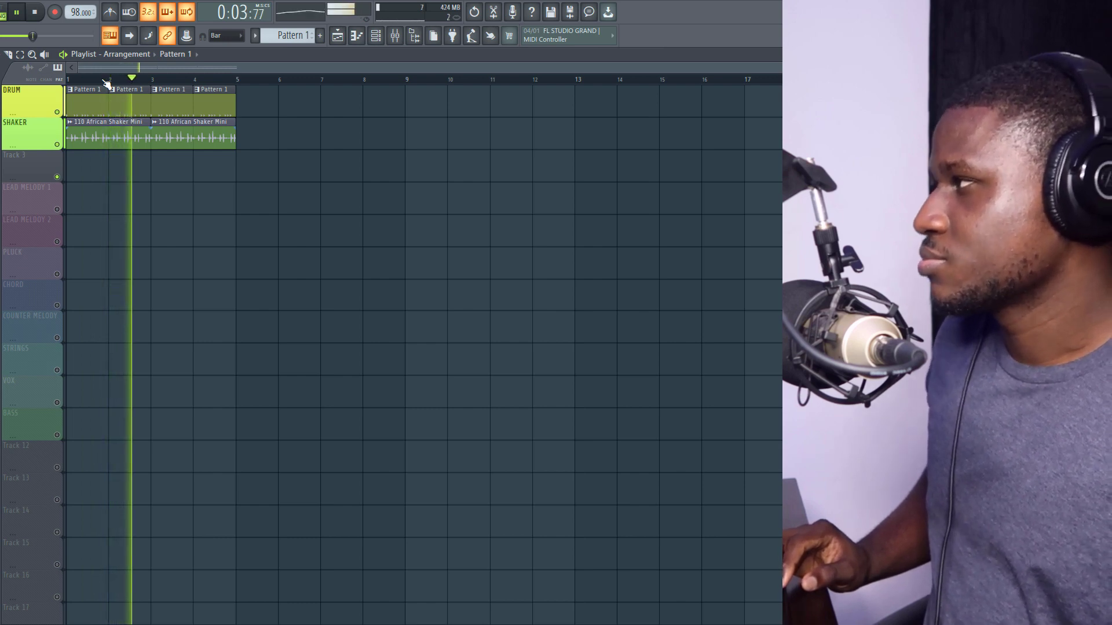
key("space")
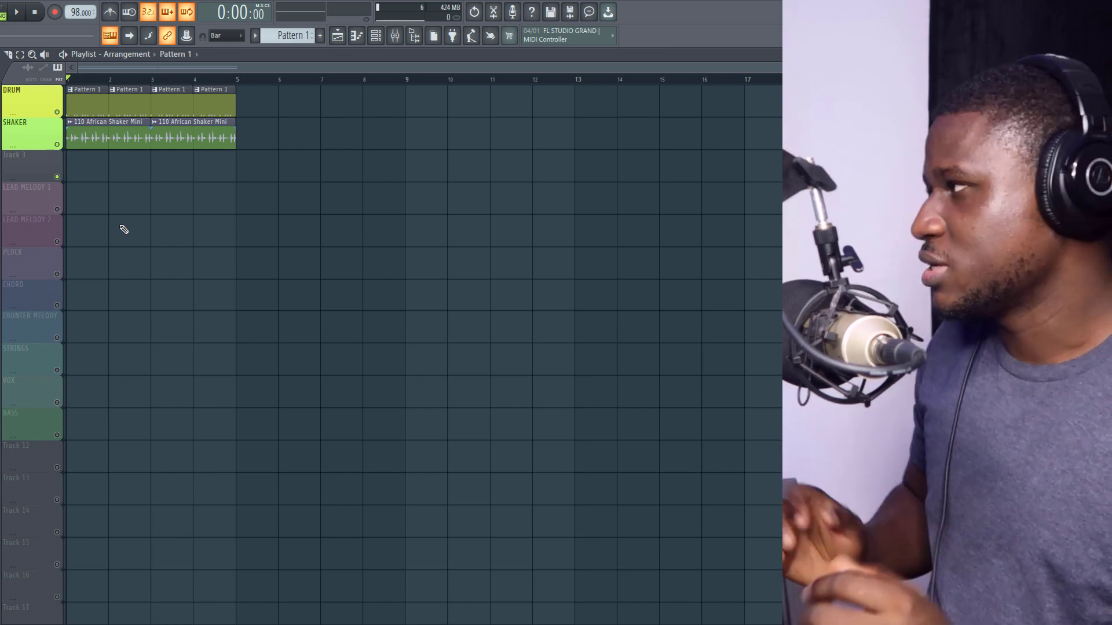
left_click(375, 35)
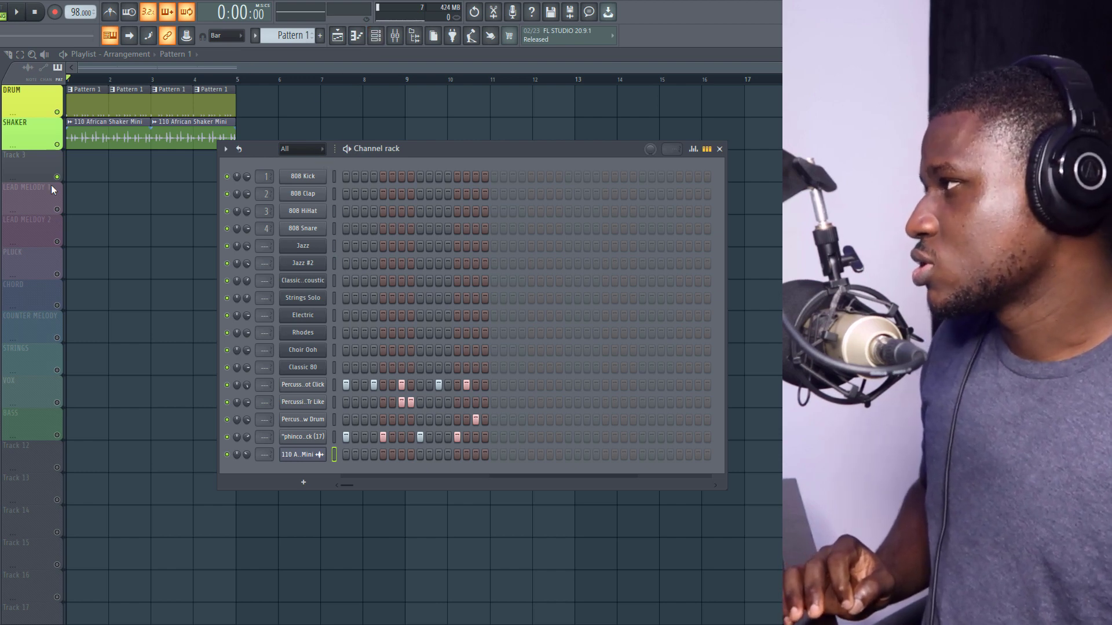
- Create an empty Pattern 2 and place a clip of it on Lead Melody 1
left_click(277, 35)
left_click(359, 43)
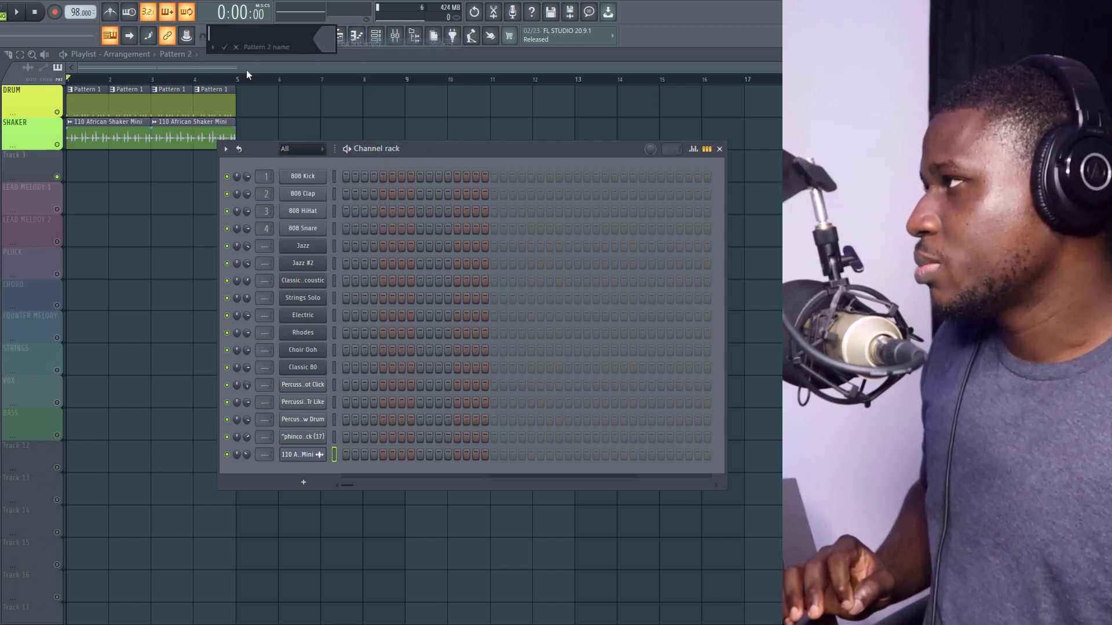
left_click(226, 48)
left_click(75, 201)
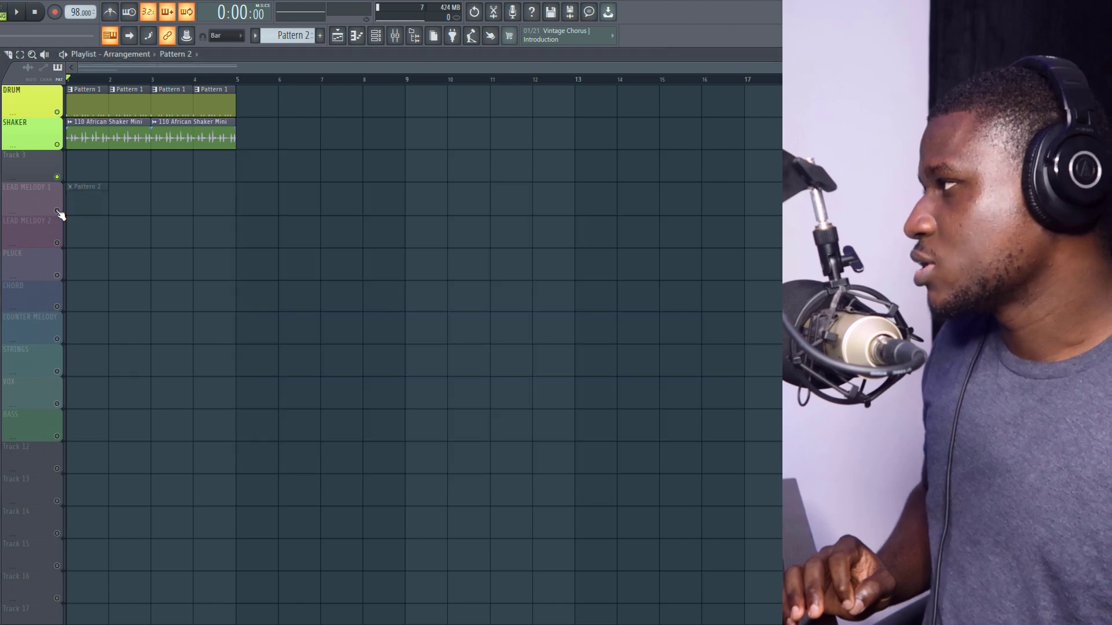
left_click(74, 200)
- Open the Jazz channel's DirectWave instrument and browse to the Guitar presets
key("F6")
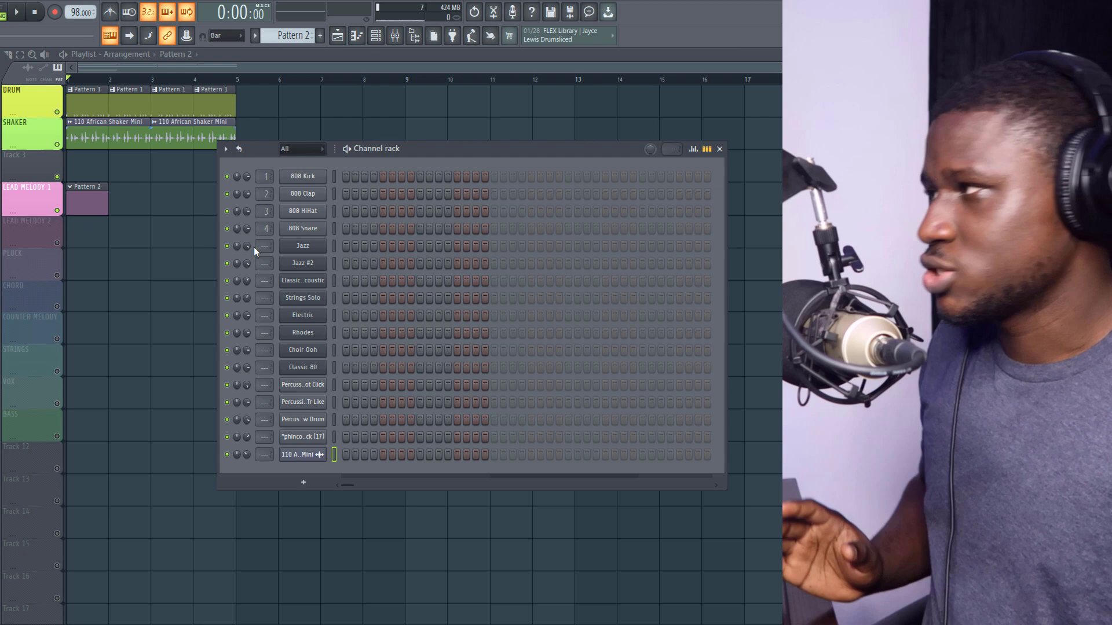
left_click(312, 246)
left_click_drag(328, 221, 311, 159)
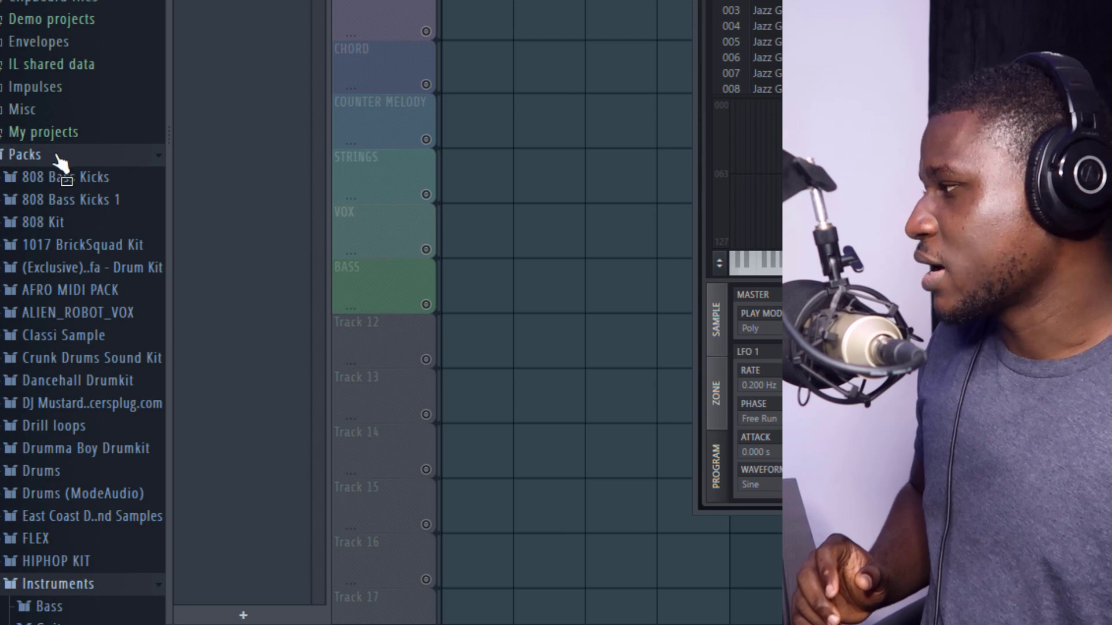
scroll(58, 160, "down", 5)
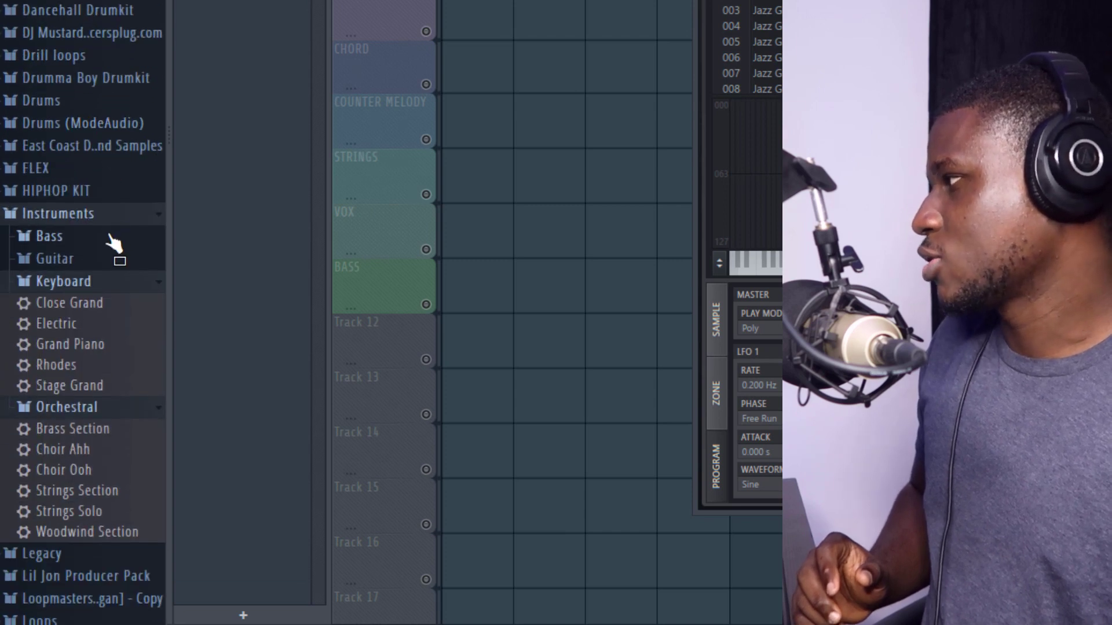
left_click(68, 236)
left_click(68, 236)
left_click(87, 259)
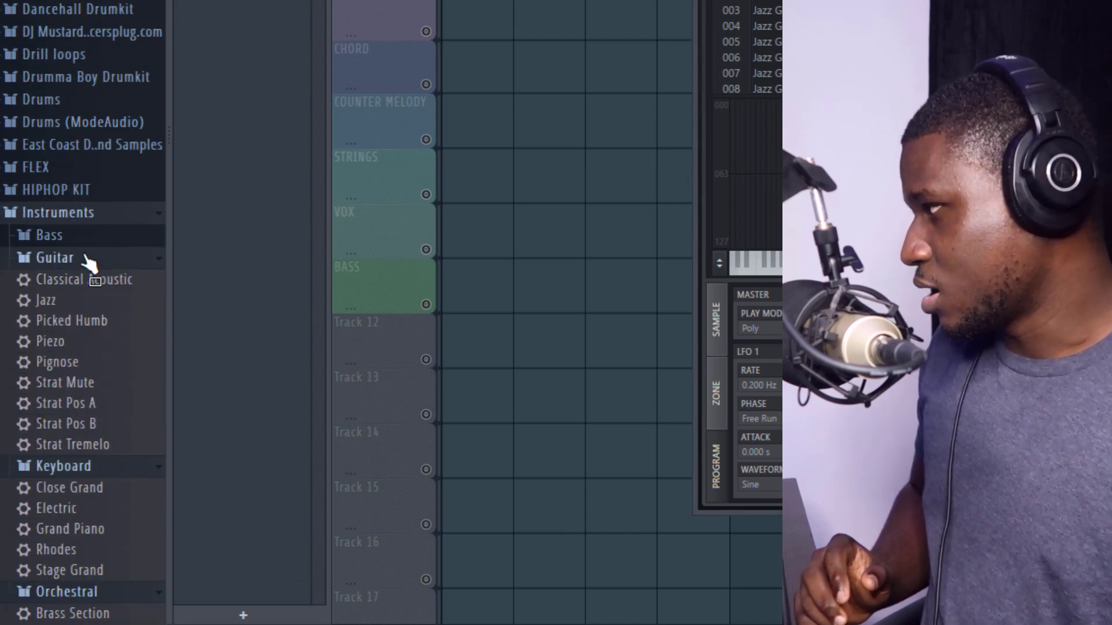
left_click(87, 260)
left_click(70, 281)
left_click(75, 258)
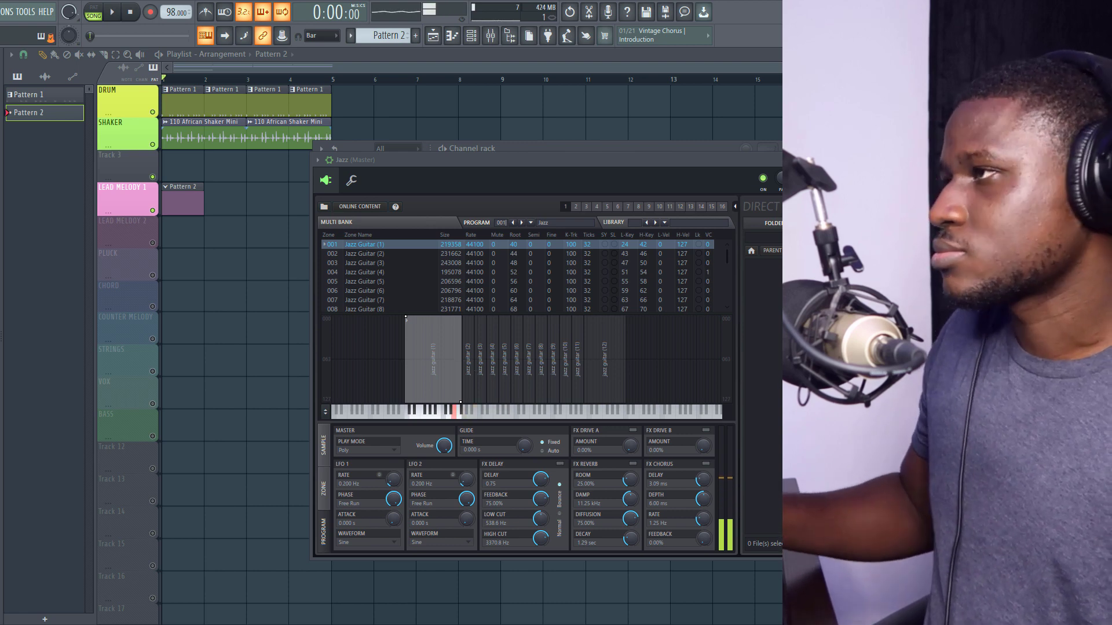
- Silence the hanging note, close the channel rack, and record the Jazz guitar melody with count-in
key("Escape")
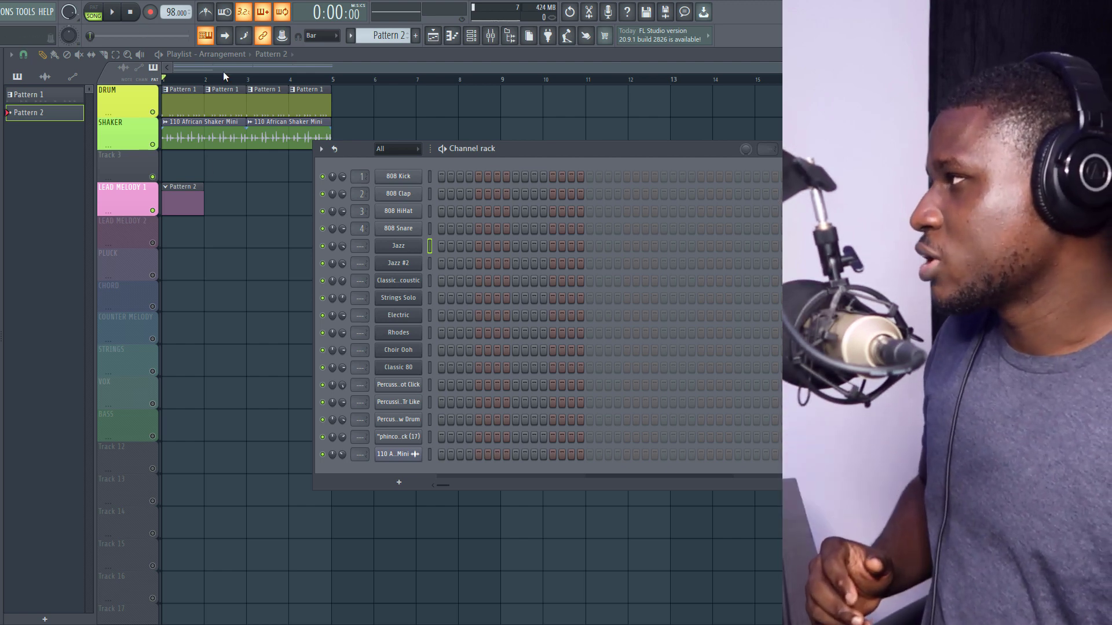
left_click(168, 54)
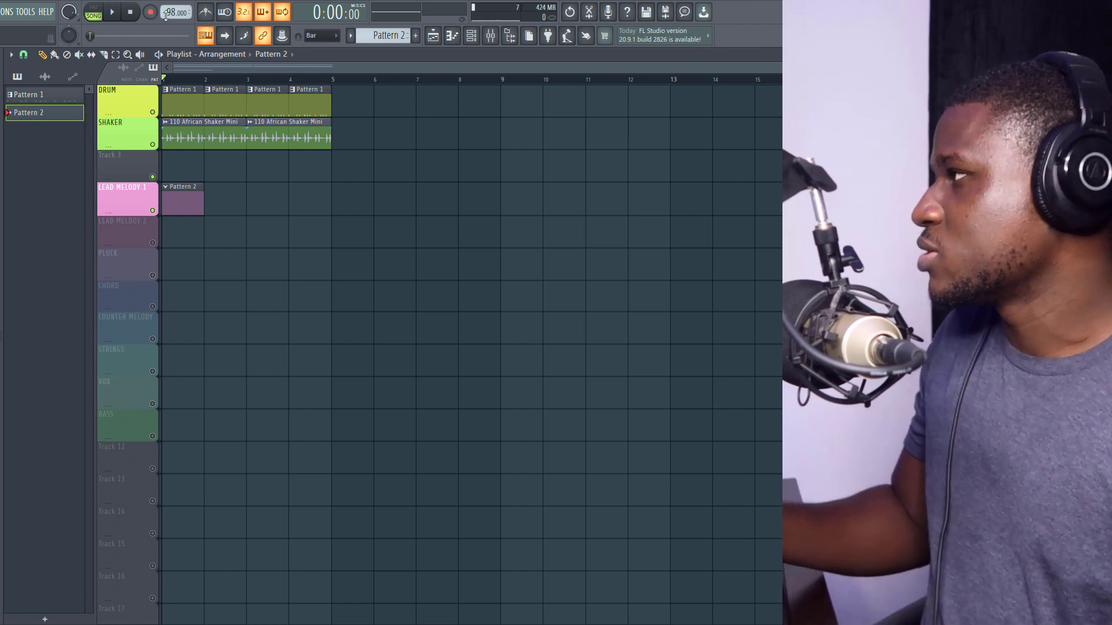
left_click(116, 13)
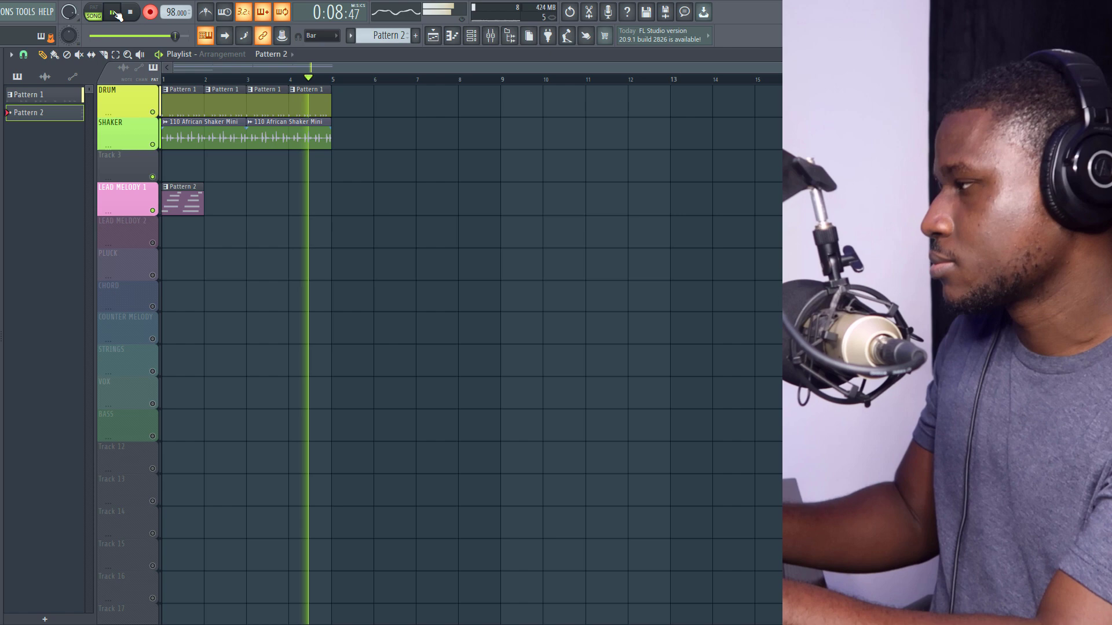
- Stop recording and play back the Pattern 2 melody in the piano roll
key("space")
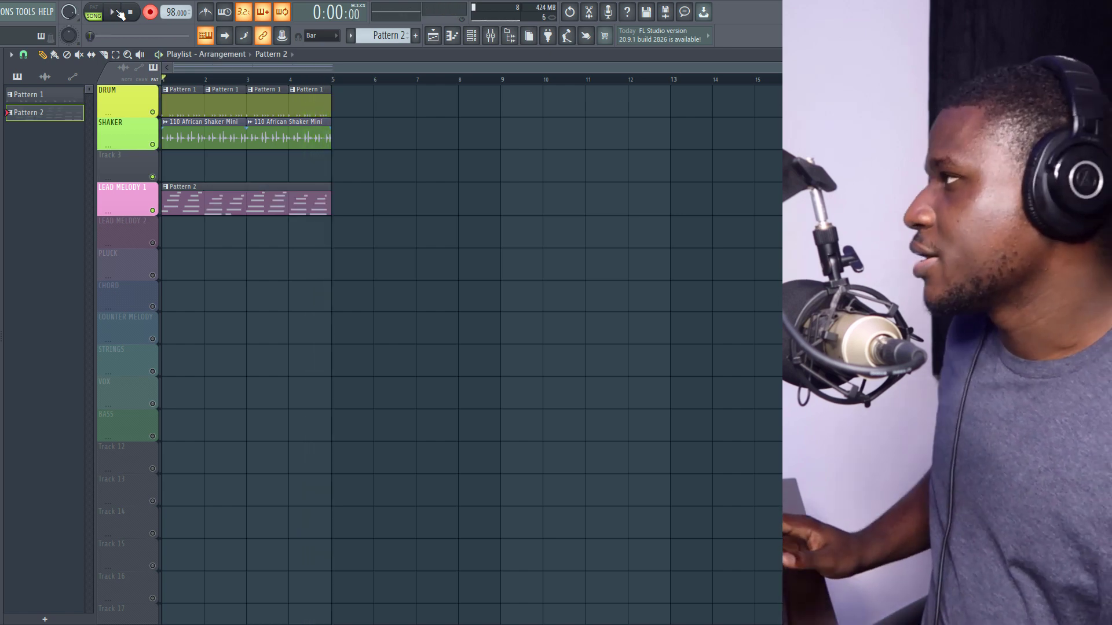
double_click(196, 202)
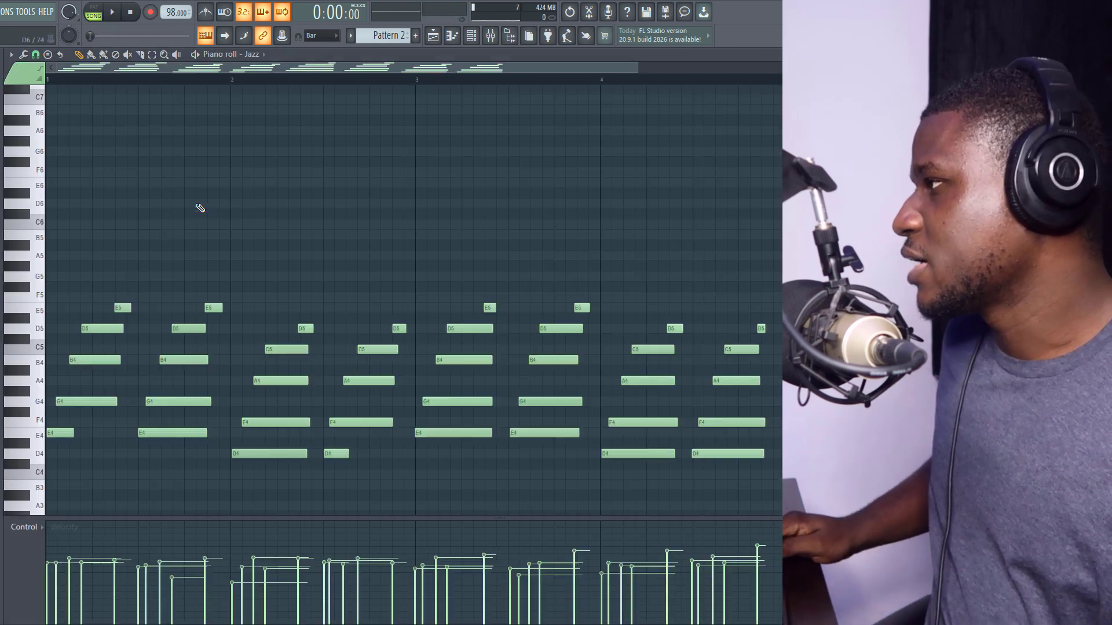
key("space")
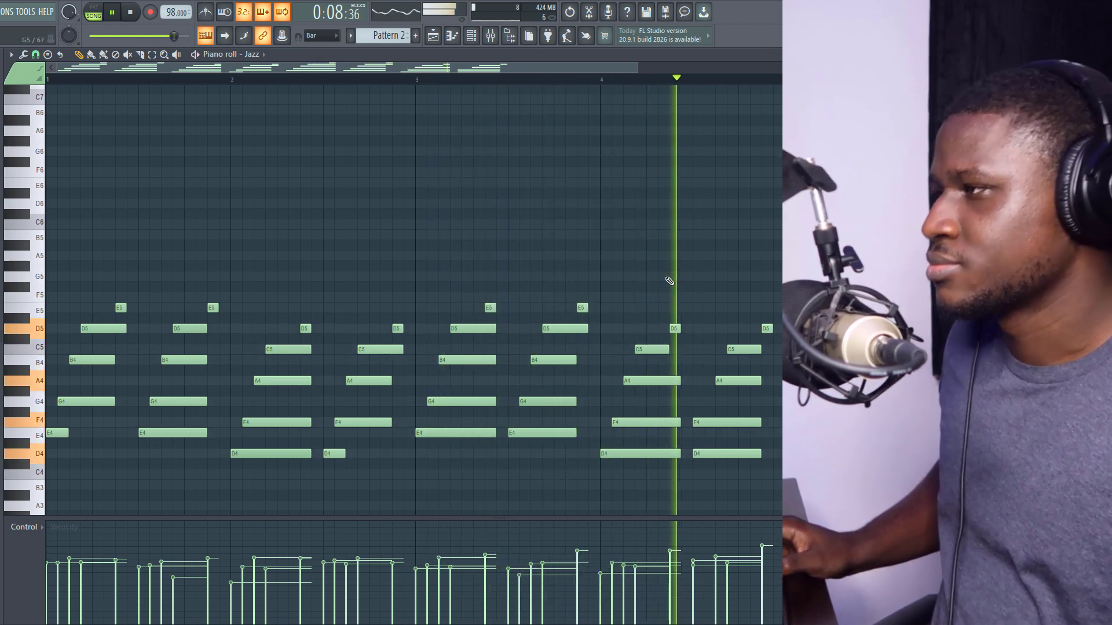
key("space")
- Shift the final F4 note one step later and replay from around bar 4
left_click_drag(721, 422, 732, 422)
left_click(661, 80)
key("space")
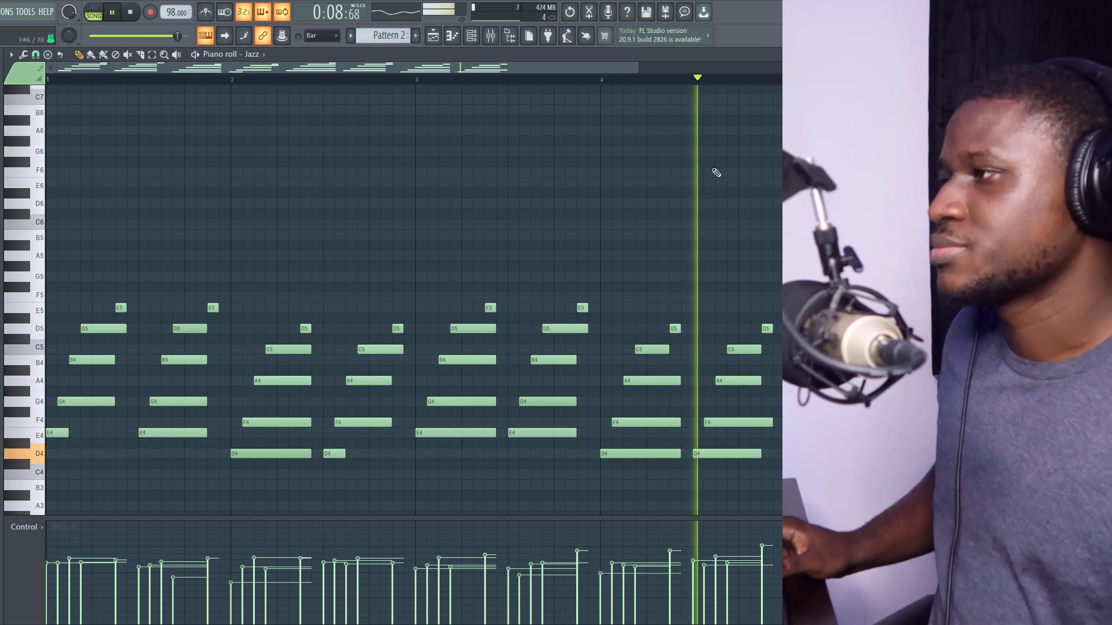
key("space")
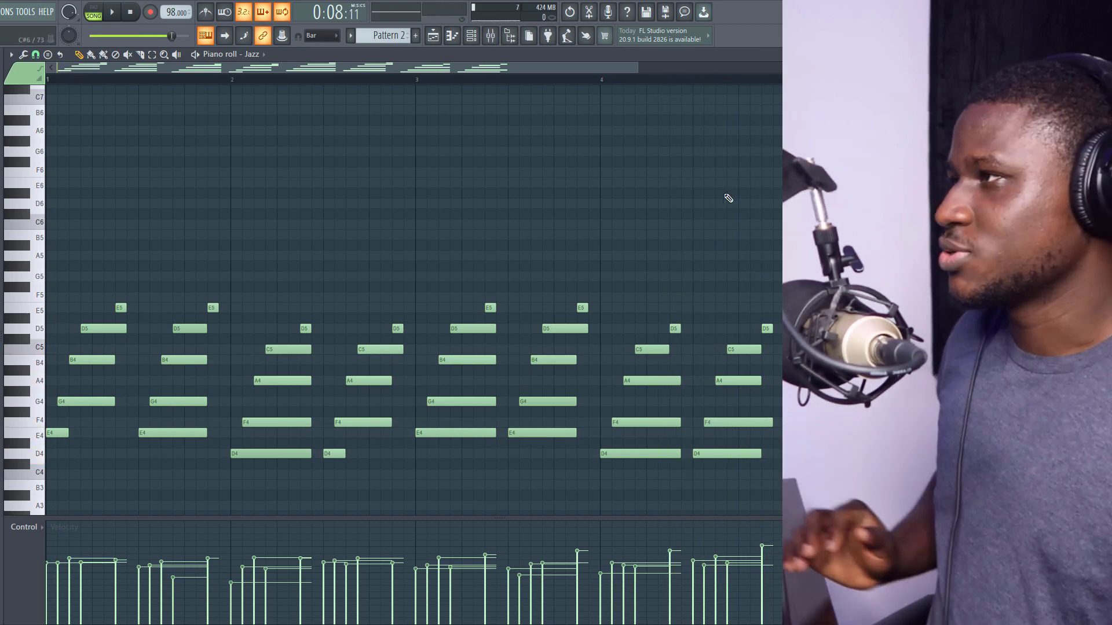
- Close the piano roll and channel rack, unmute Lead Melody 2 and mute Lead Melody 1
key("Escape")
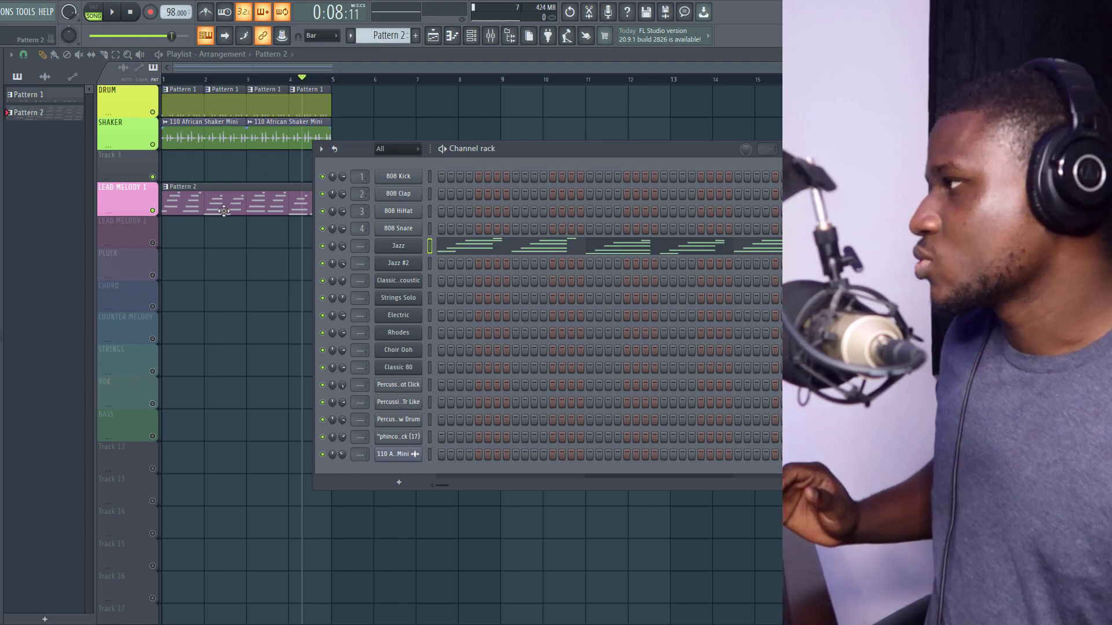
key("Escape")
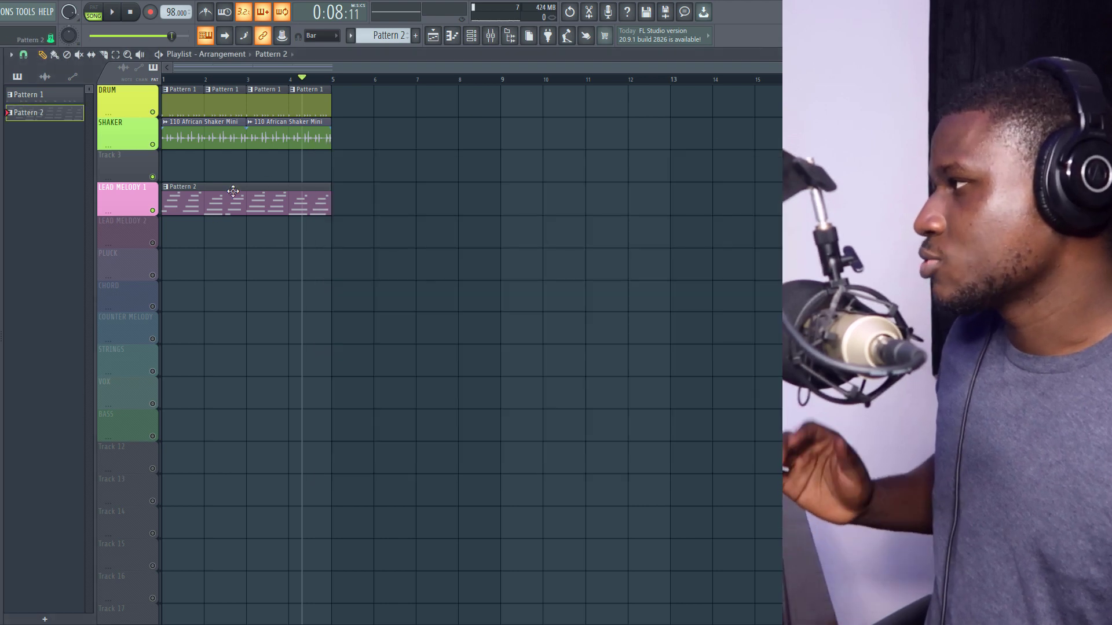
left_click(156, 243)
left_click(154, 211)
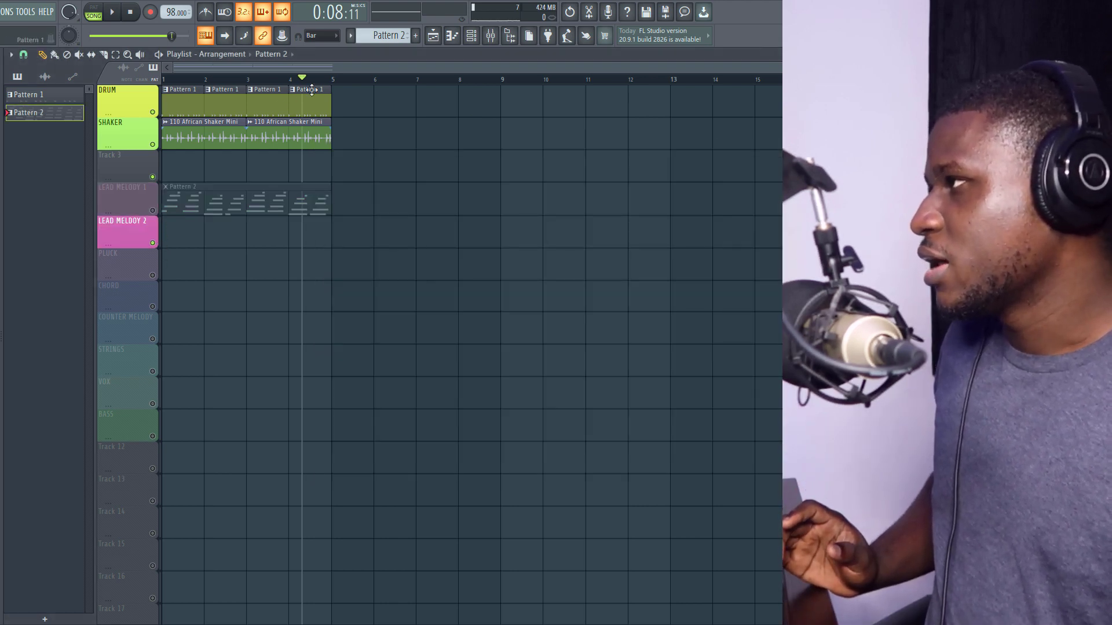
- Create an empty Pattern 3 and place it at bar 1 on LEAD MELODY 2
left_click(392, 35)
left_click(436, 43)
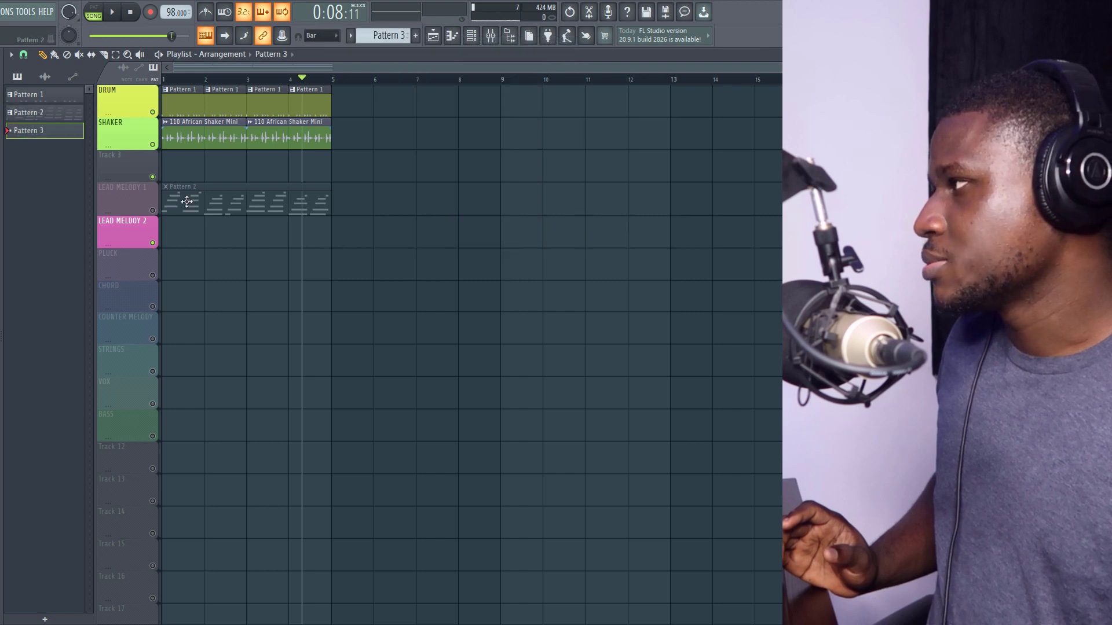
left_click(171, 232)
- Select the Jazz #2 channel for Pattern 3, dismissing the folder error and closing its windows
double_click(181, 231)
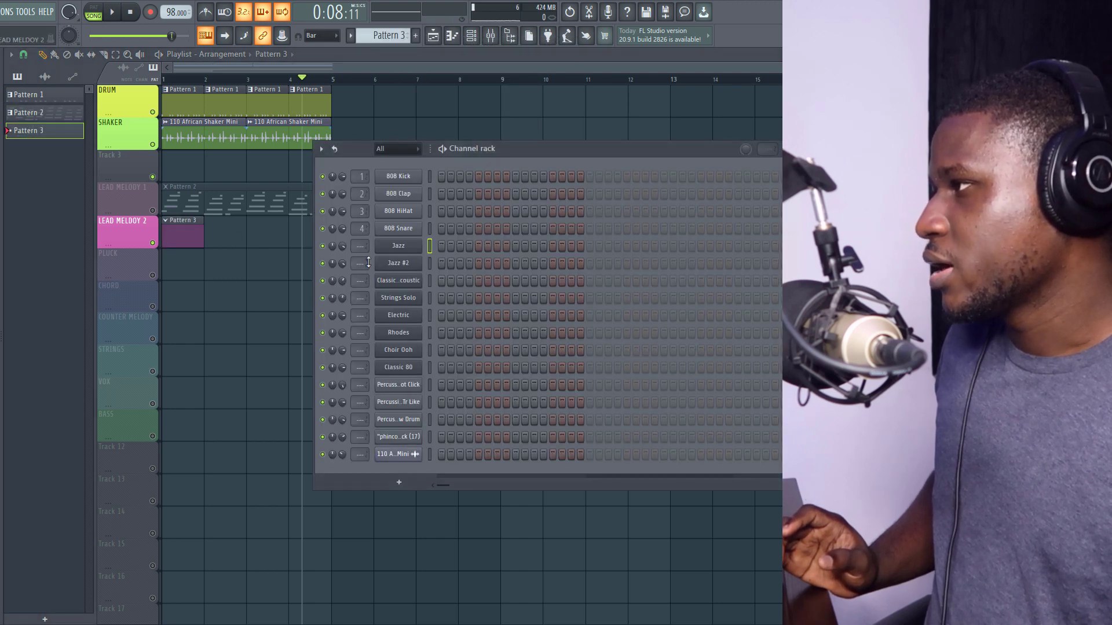
left_click(429, 265)
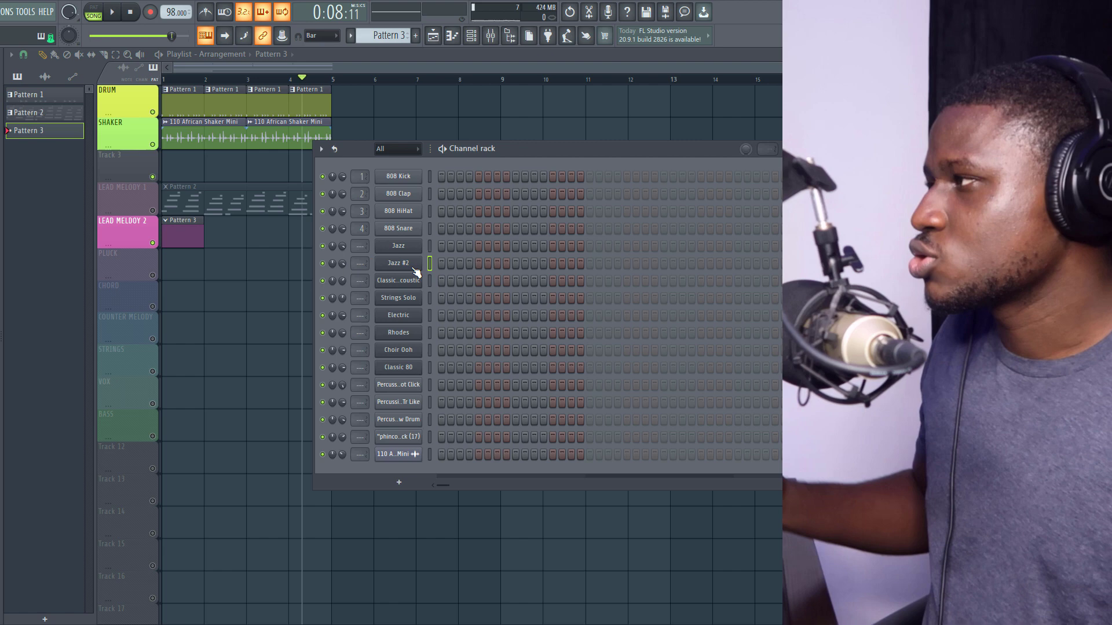
left_click(412, 268)
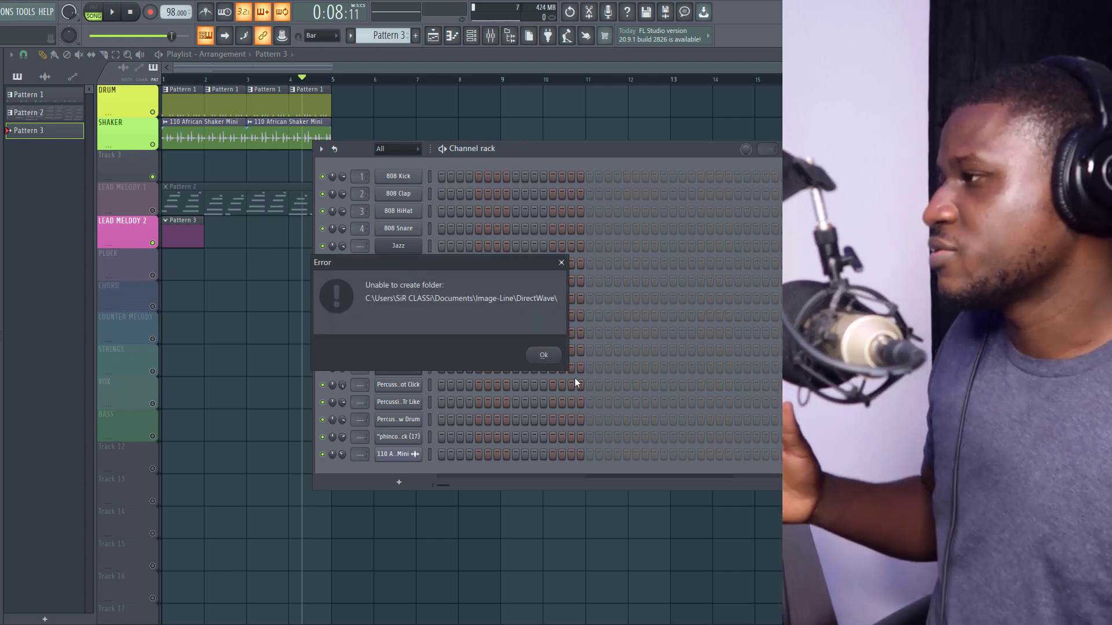
left_click(543, 354)
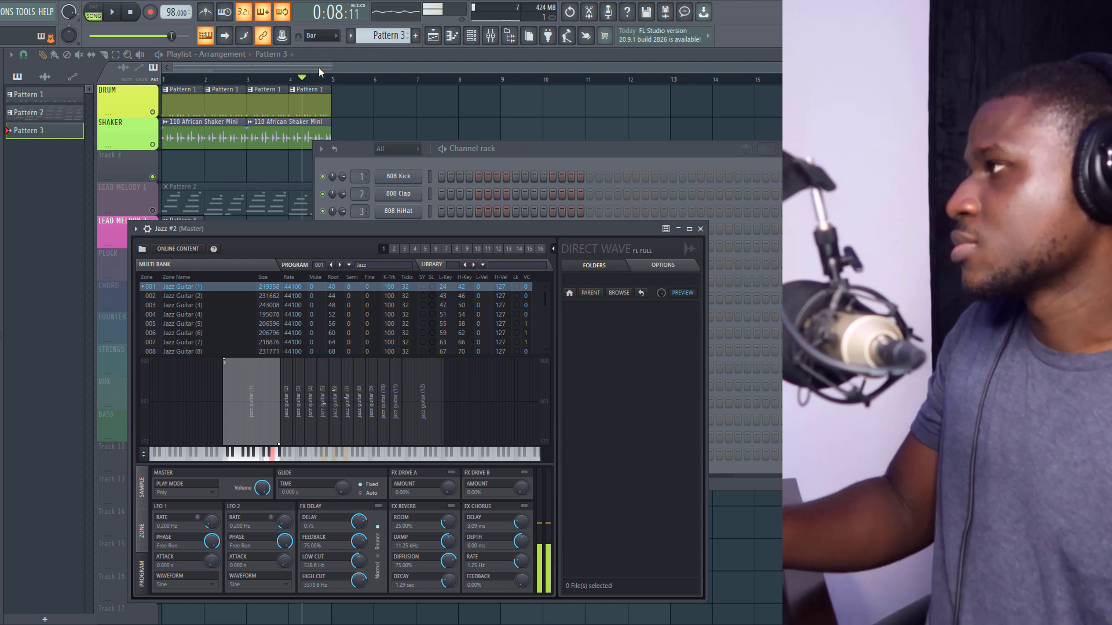
key("F12")
key("space")
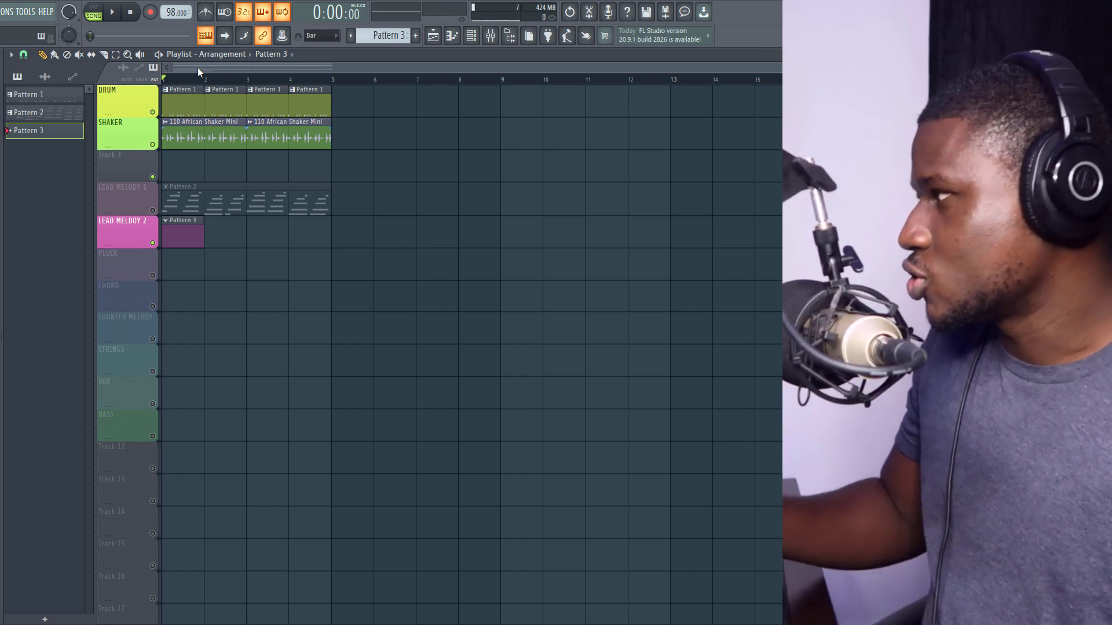
- Play the song once, then record the Jazz #2 chord part into Pattern 3 for four bars
left_click(121, 11)
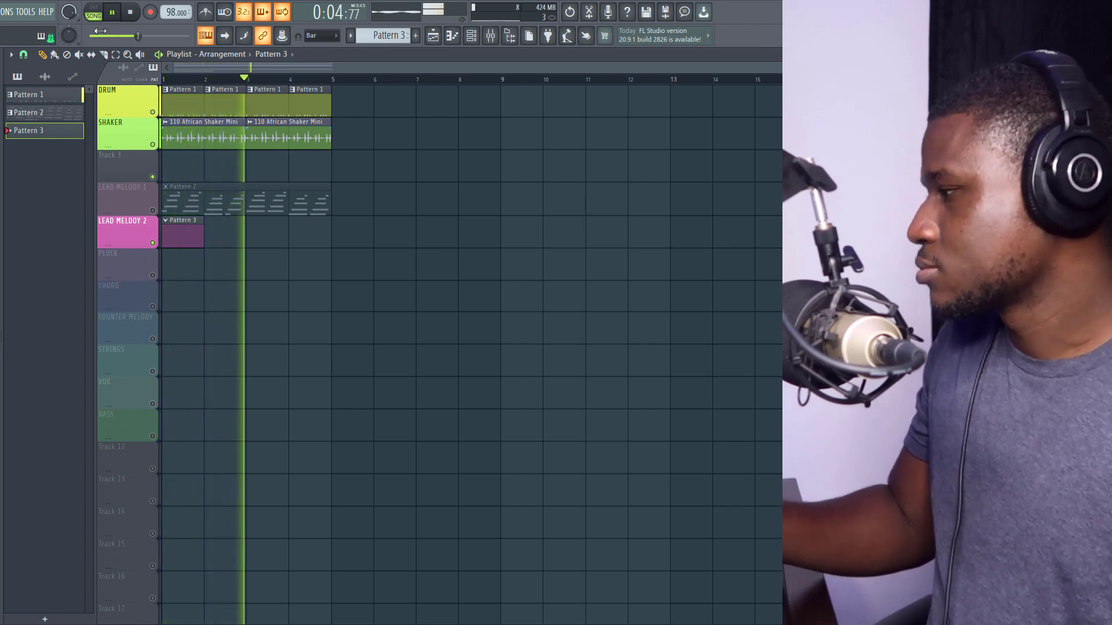
left_click(131, 13)
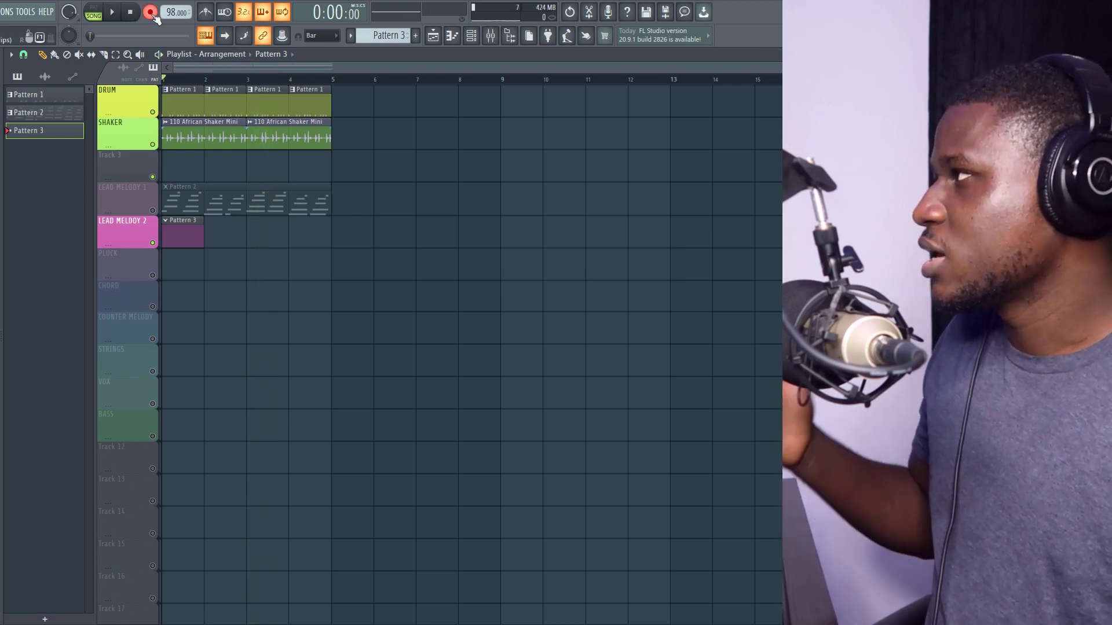
left_click(114, 14)
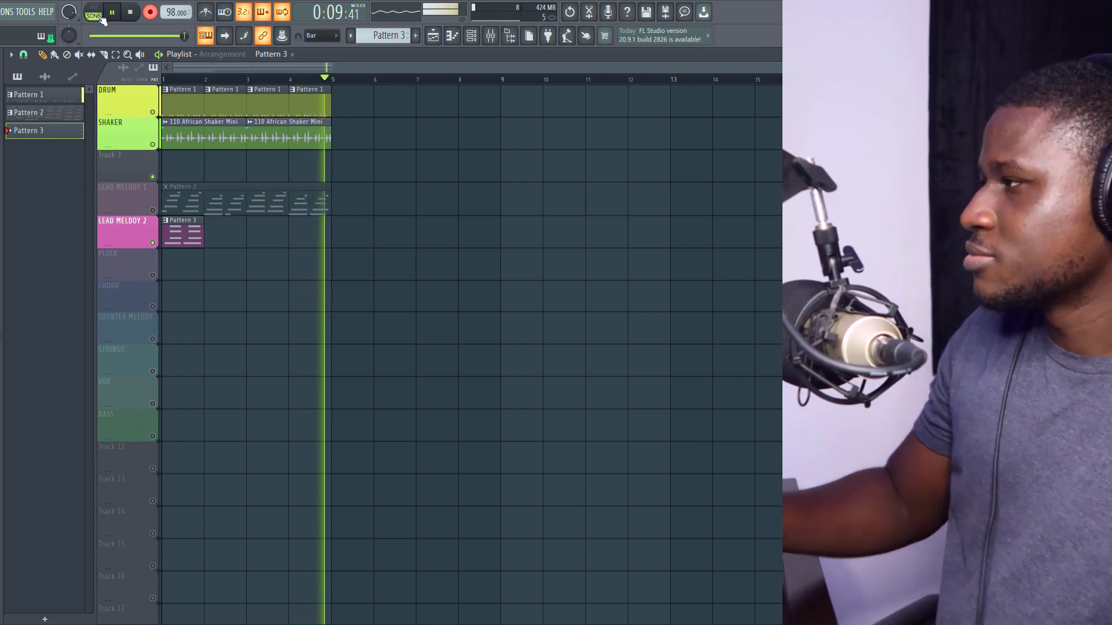
key("space")
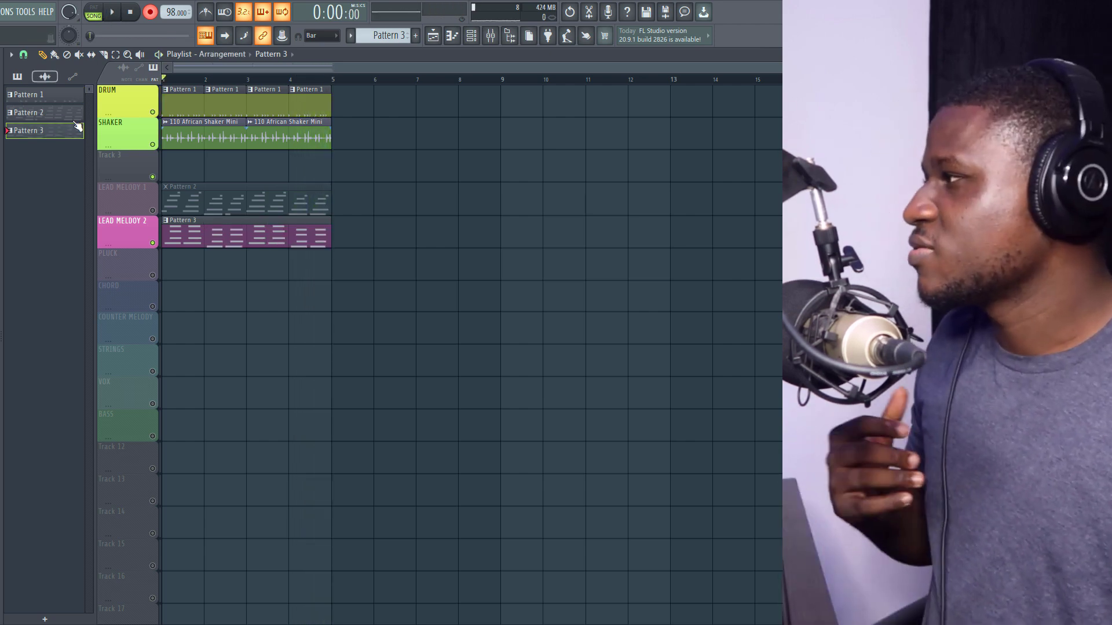
- Play back the recorded Pattern 3 chords in the piano roll
double_click(185, 232)
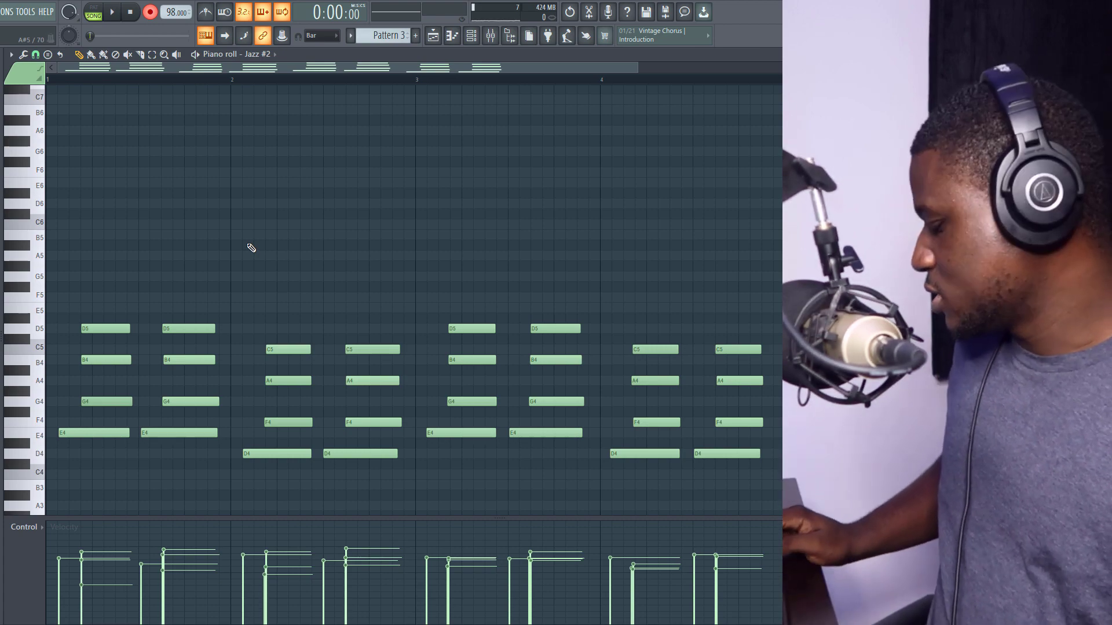
scroll(231, 252, "down", 3)
scroll(196, 260, "down", 2)
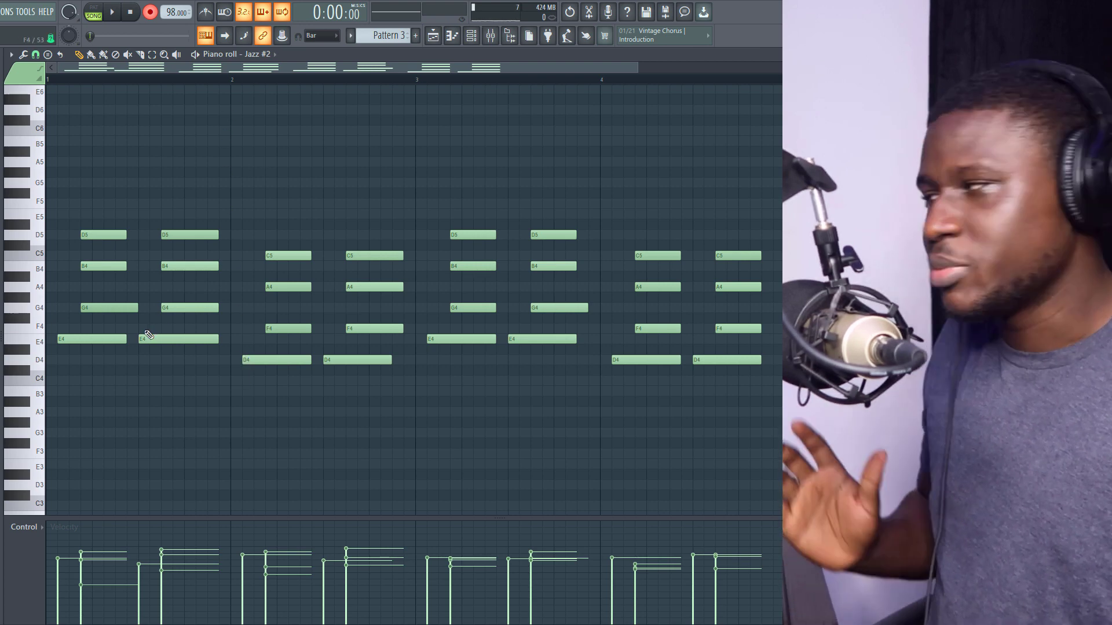
key("space")
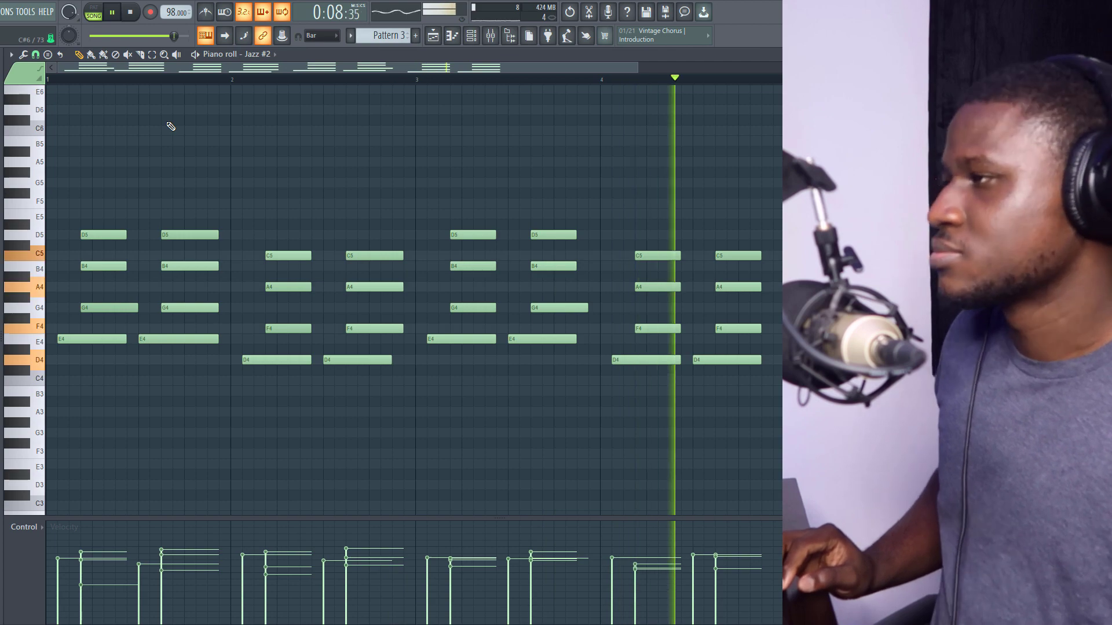
key("space")
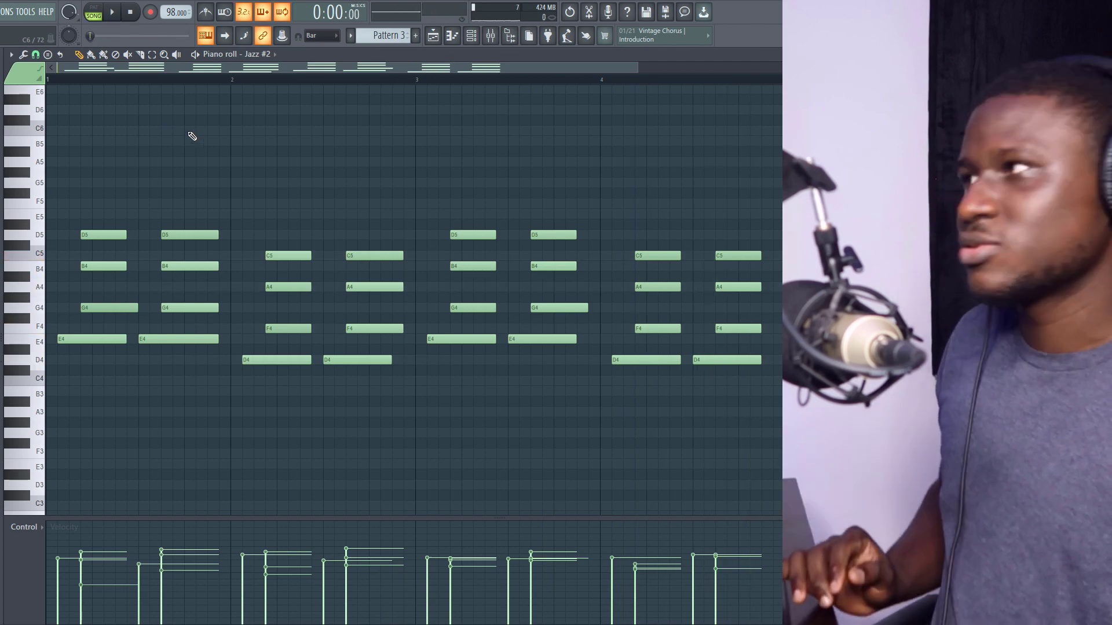
- Close the piano roll and channel rack, unmute PLUCK and mute LEAD MELODY 2
key("F7")
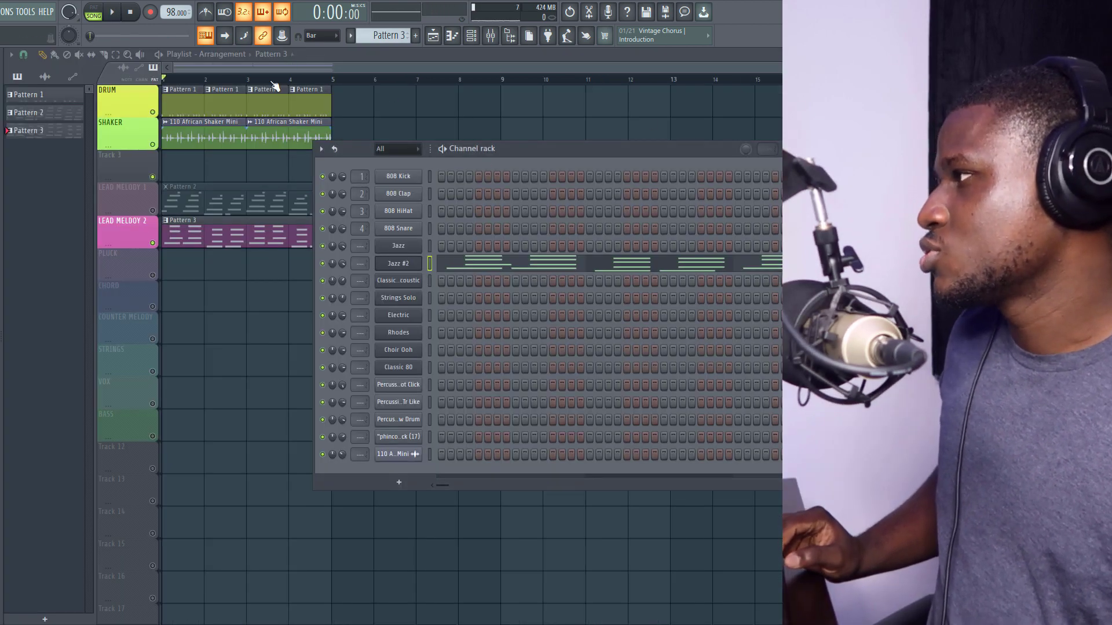
key("F6")
left_click(153, 276)
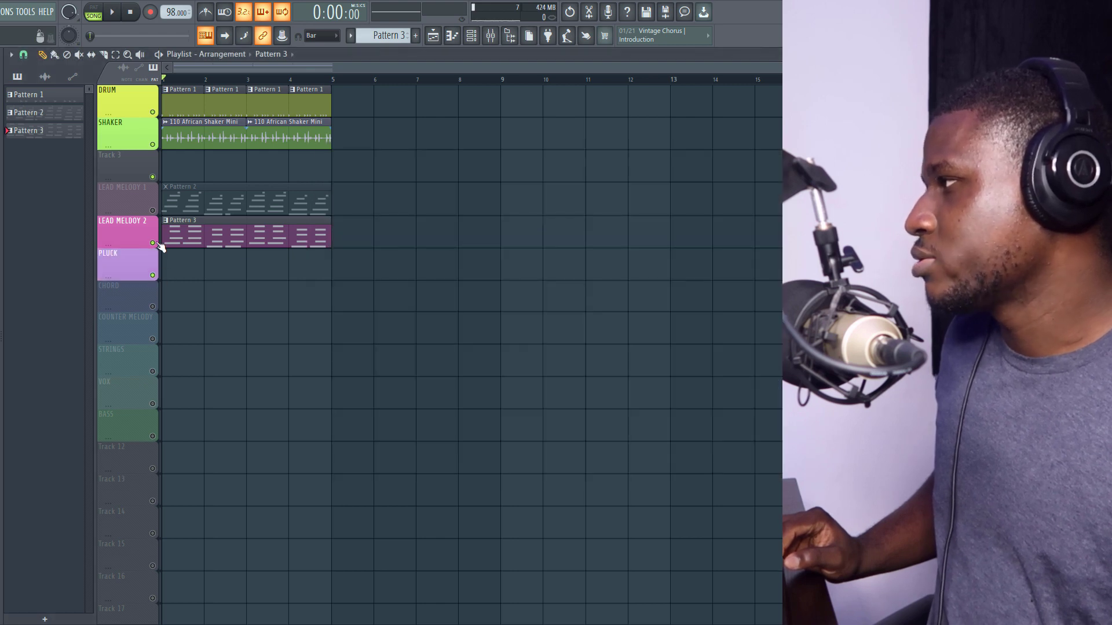
left_click(153, 242)
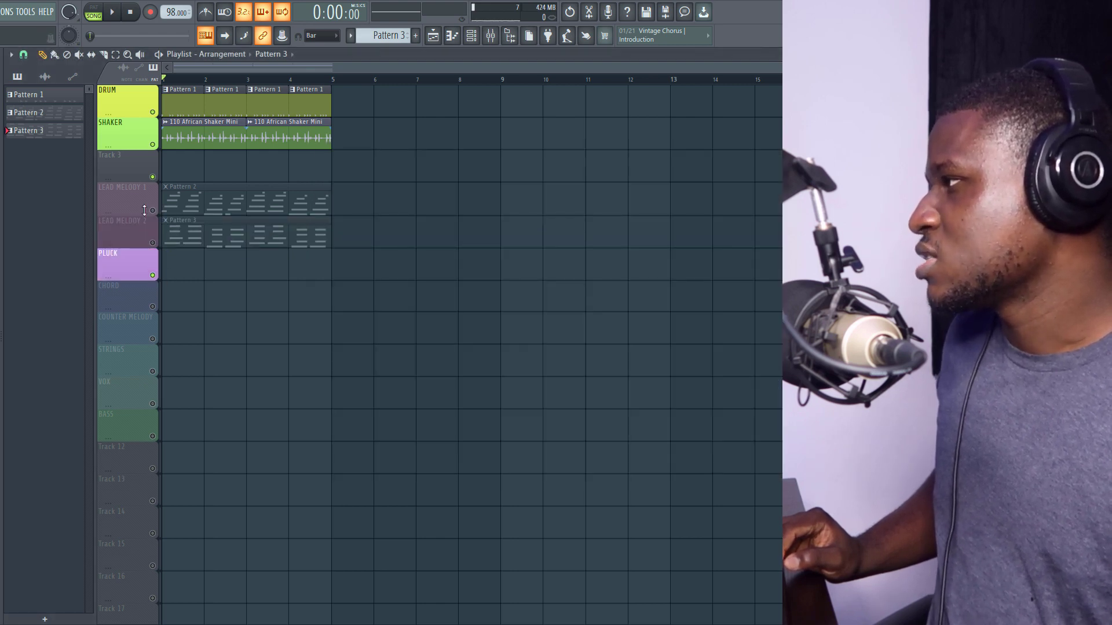
- Unmute LEAD MELODY 1, switch to Pattern 2, play a quick check, and reopen the channel rack
left_click(153, 210)
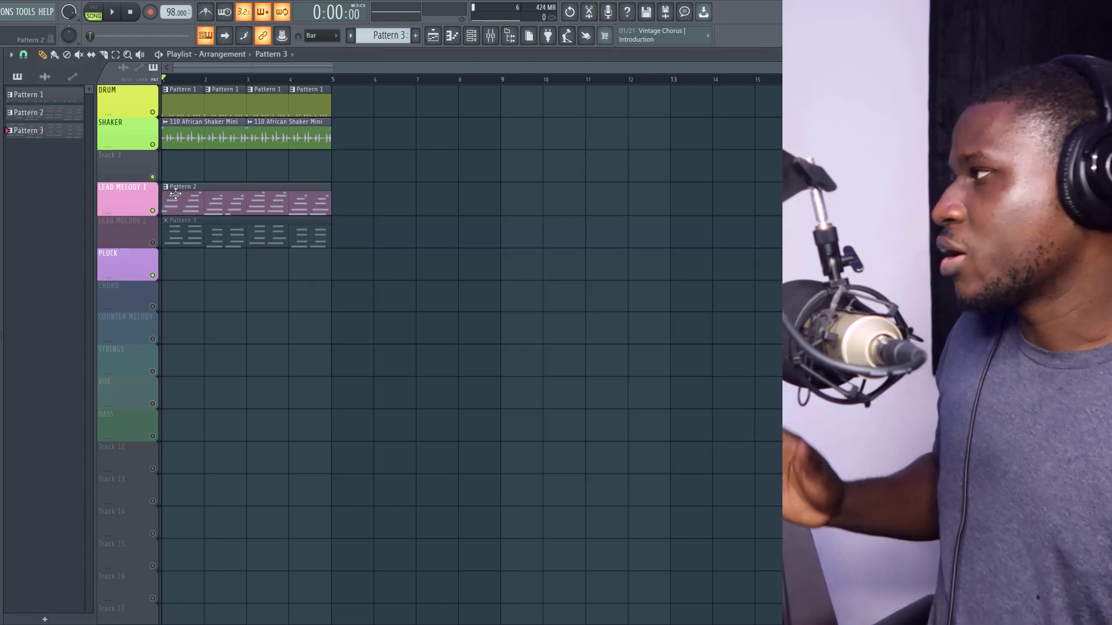
left_click(470, 35)
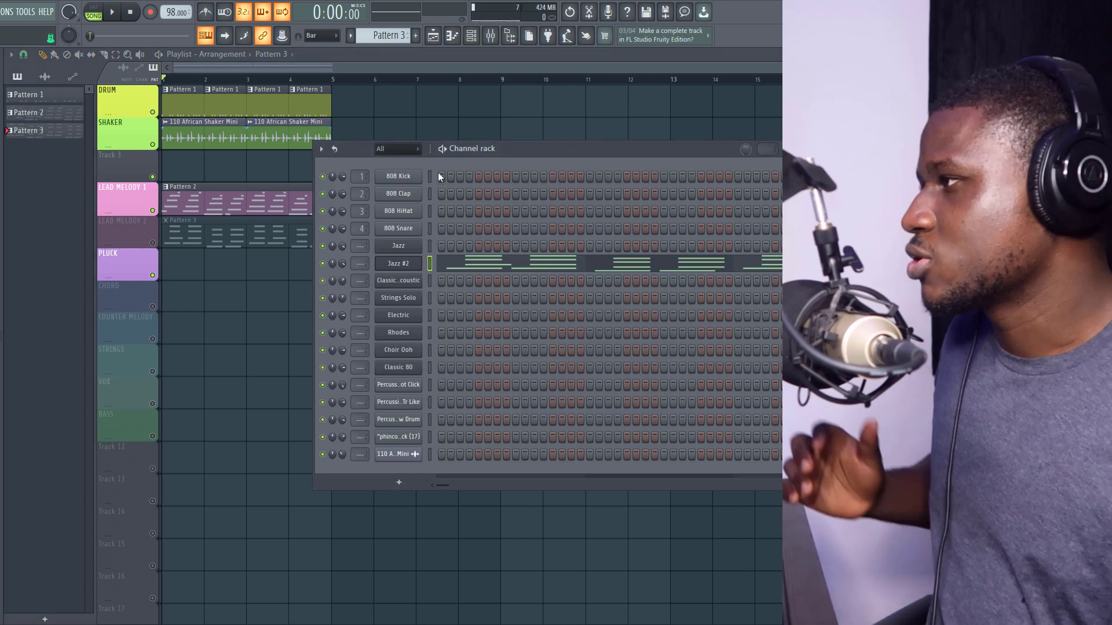
left_click(175, 203)
key("space")
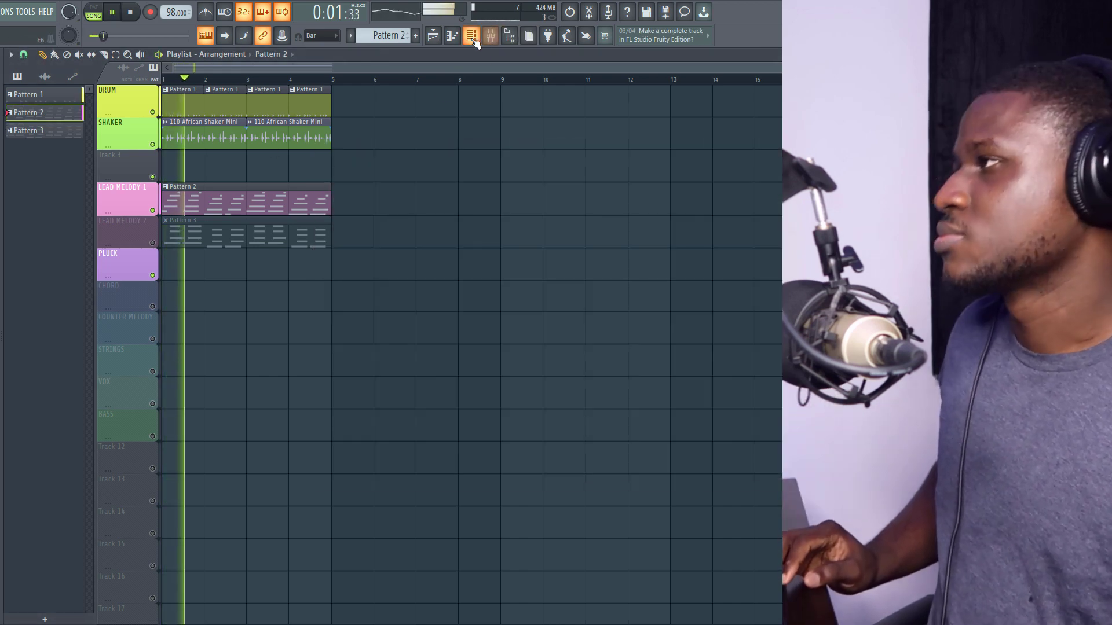
key("space")
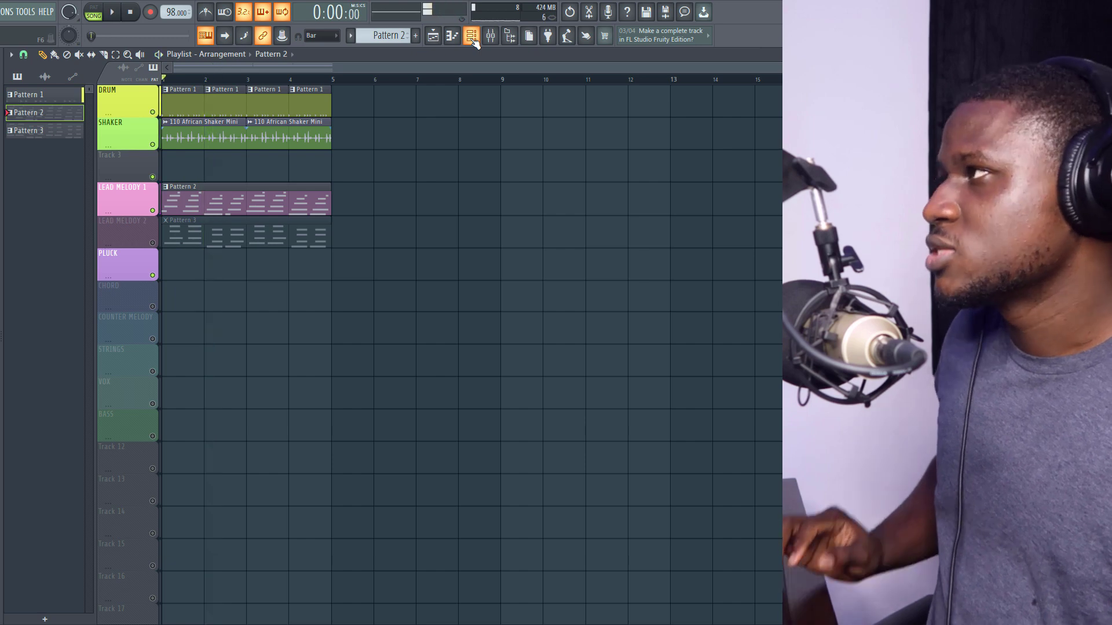
left_click(473, 40)
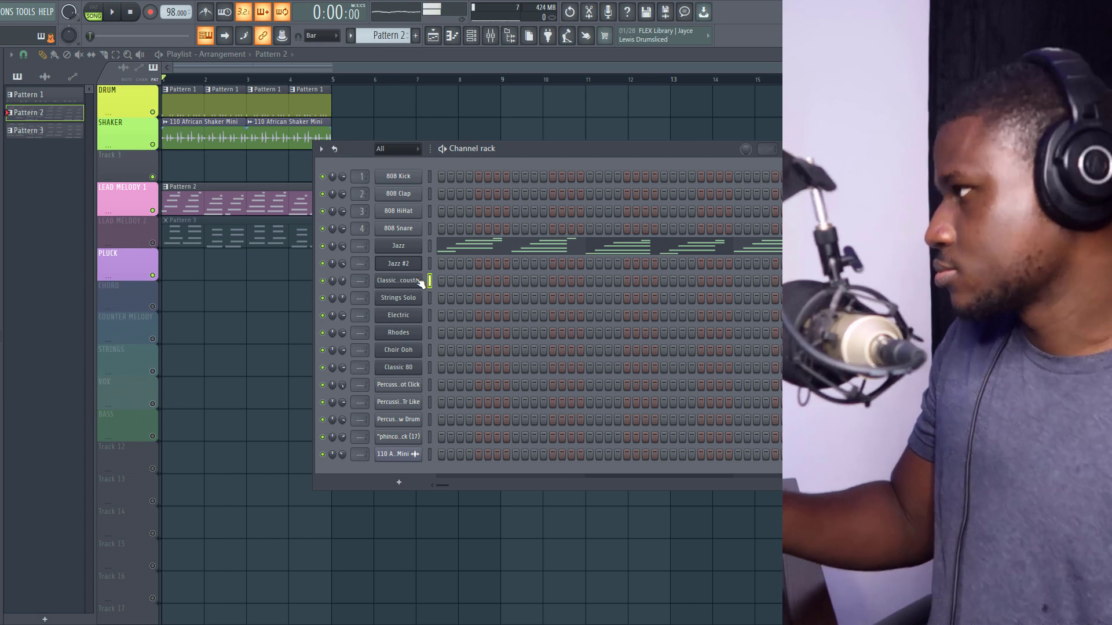
- Play the song with the channel rack hidden, stop, and bring up the pattern options
left_click(119, 15)
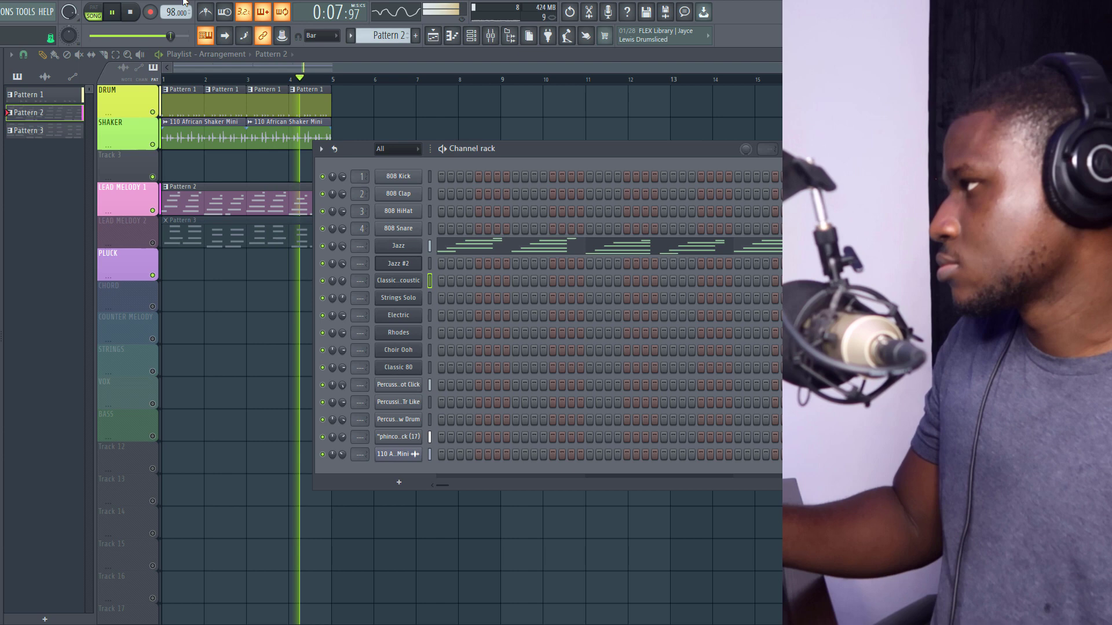
key("F6")
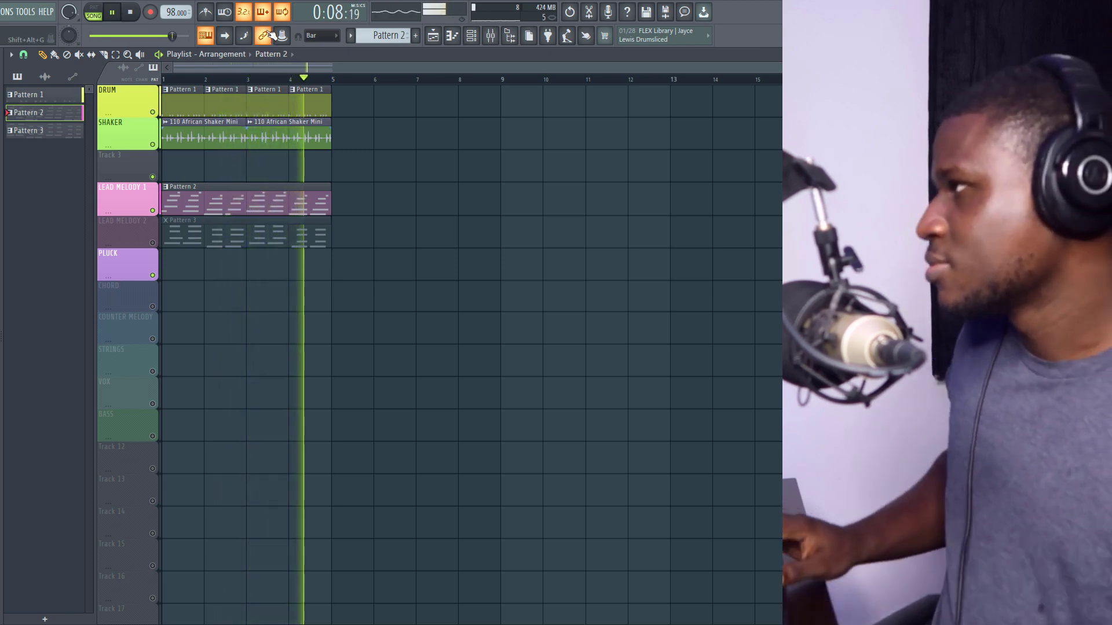
key("space")
left_click(393, 38)
- Create Pattern 4 and record a four-bar pluck part into it, filling bars 1–5 on PLUCK
left_click(464, 49)
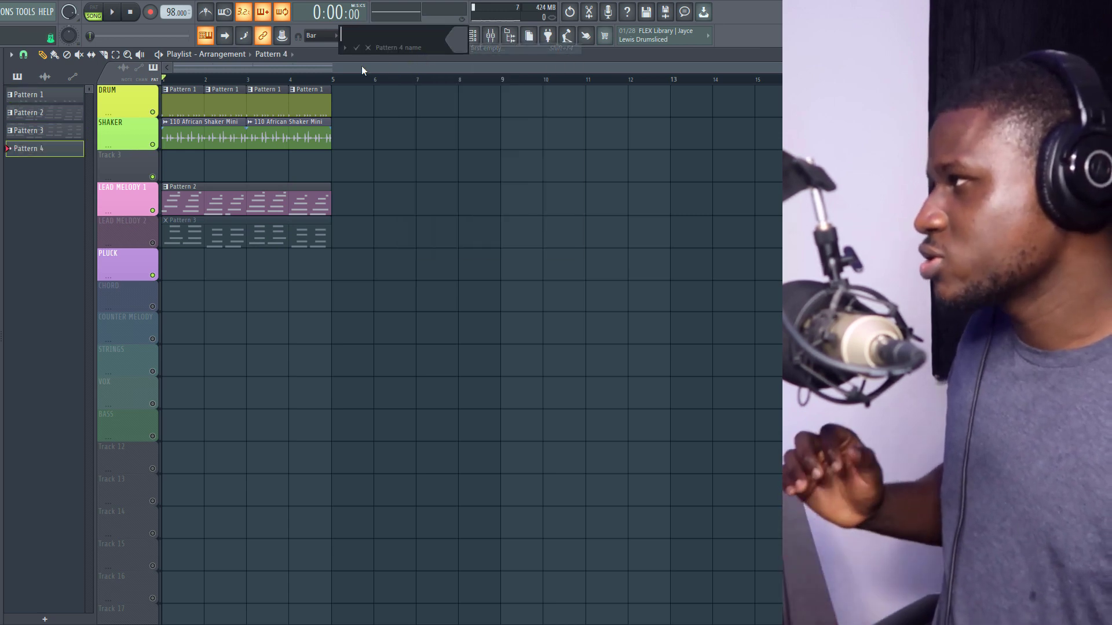
left_click(357, 48)
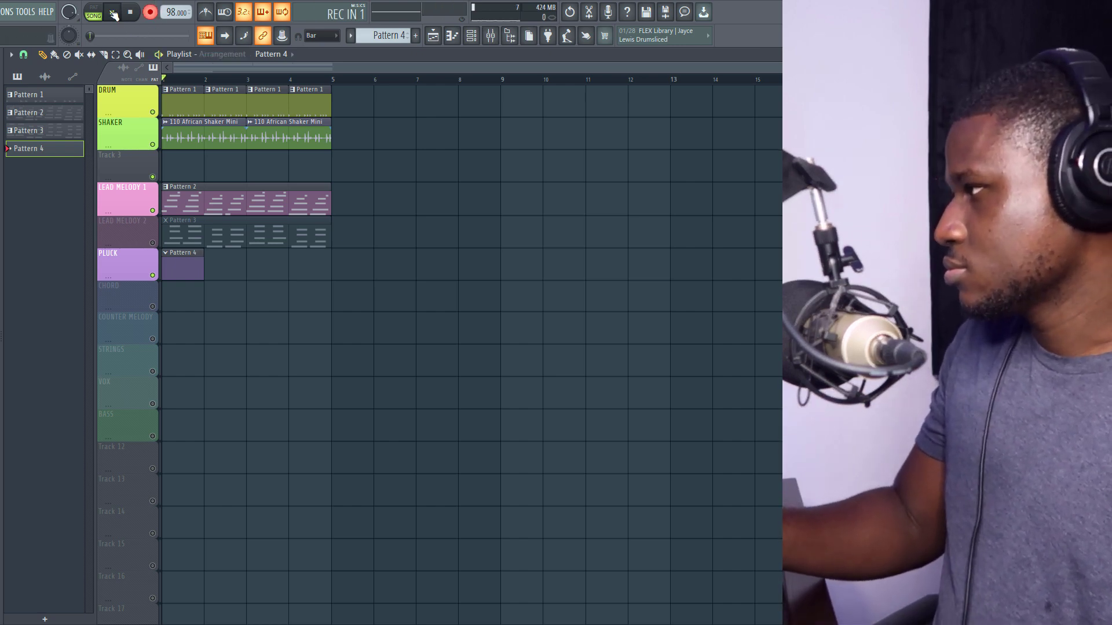
left_click(114, 14)
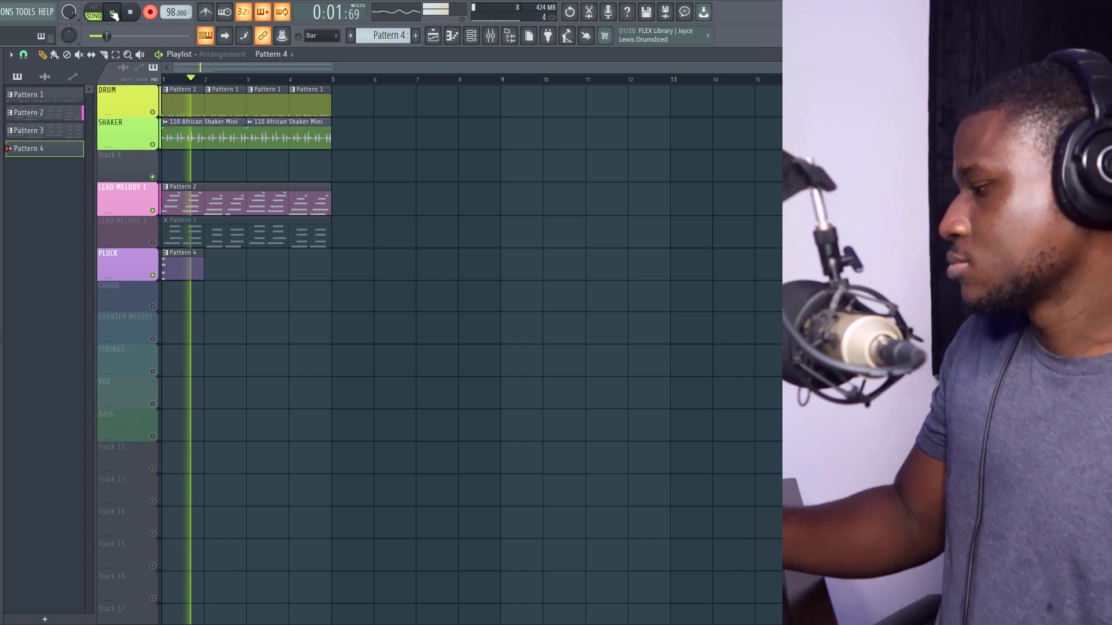
left_click(113, 14)
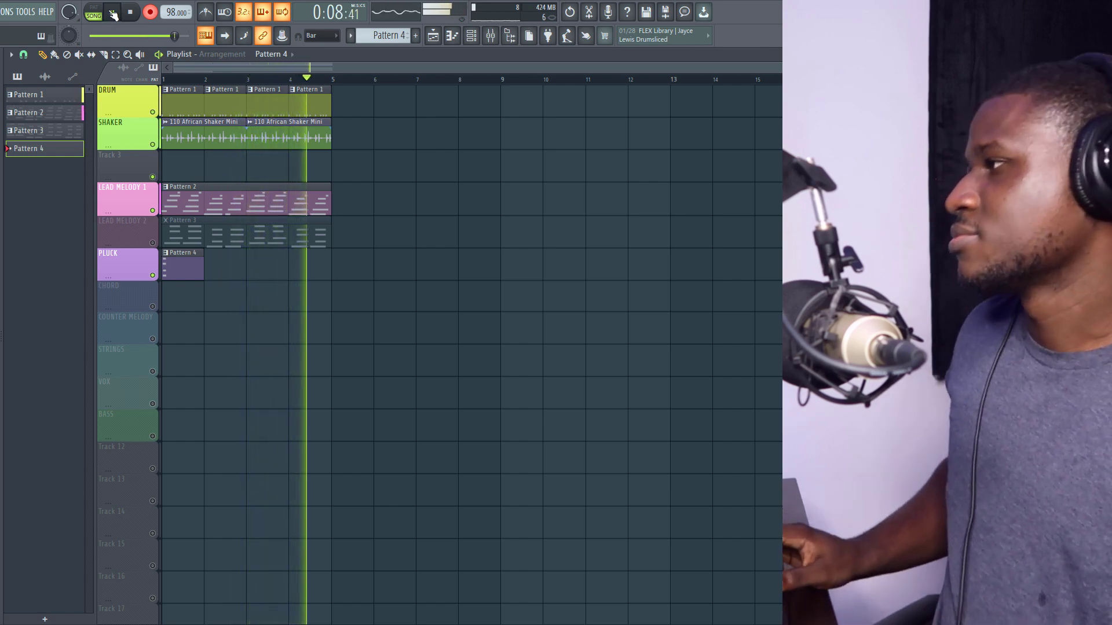
left_click(129, 12)
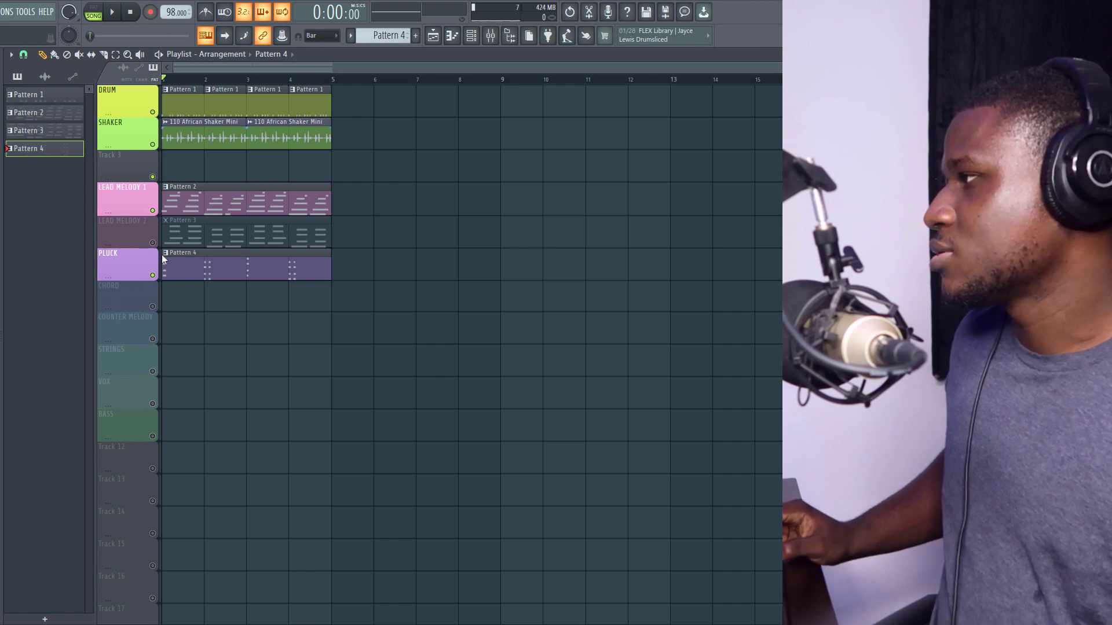
double_click(197, 270)
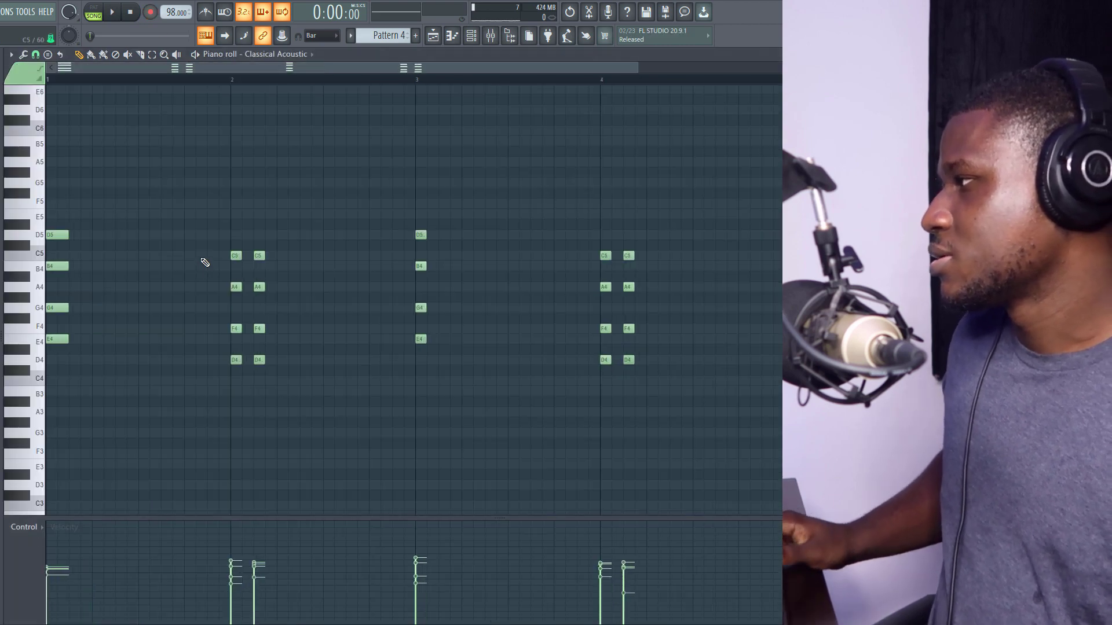
key("space")
key("space")
left_click(84, 370)
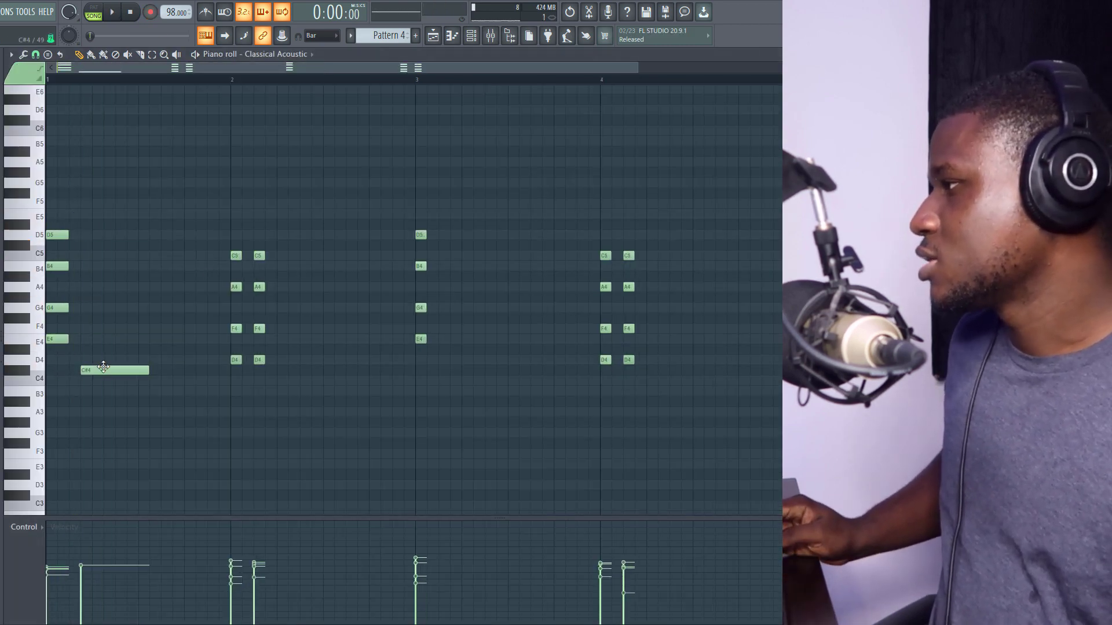
left_click_drag(70, 217, 77, 377)
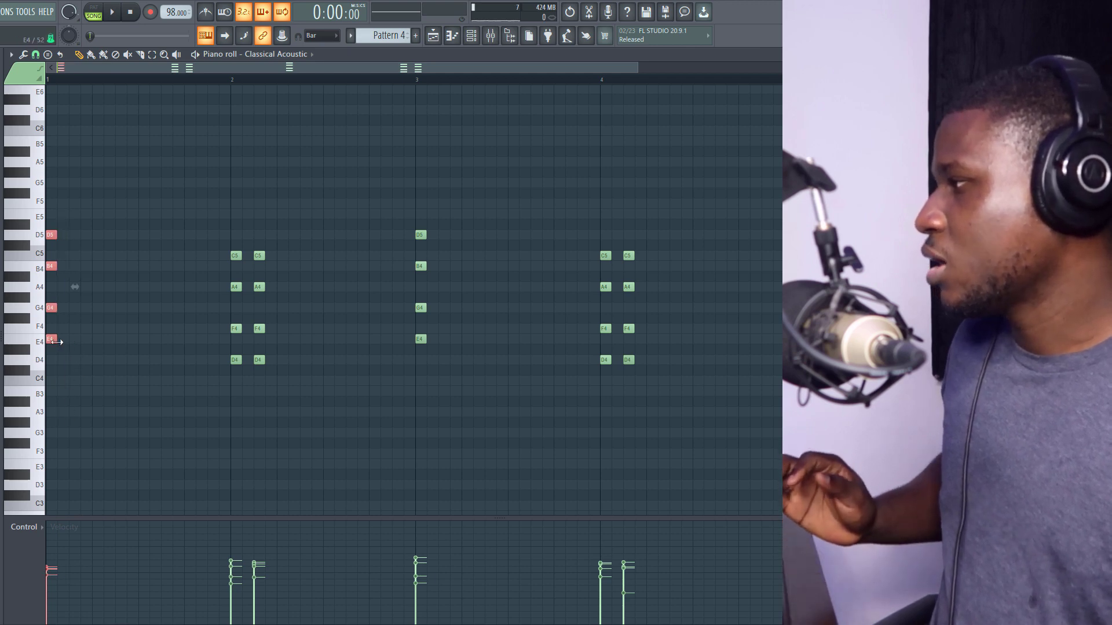
left_click_drag(47, 342, 94, 343)
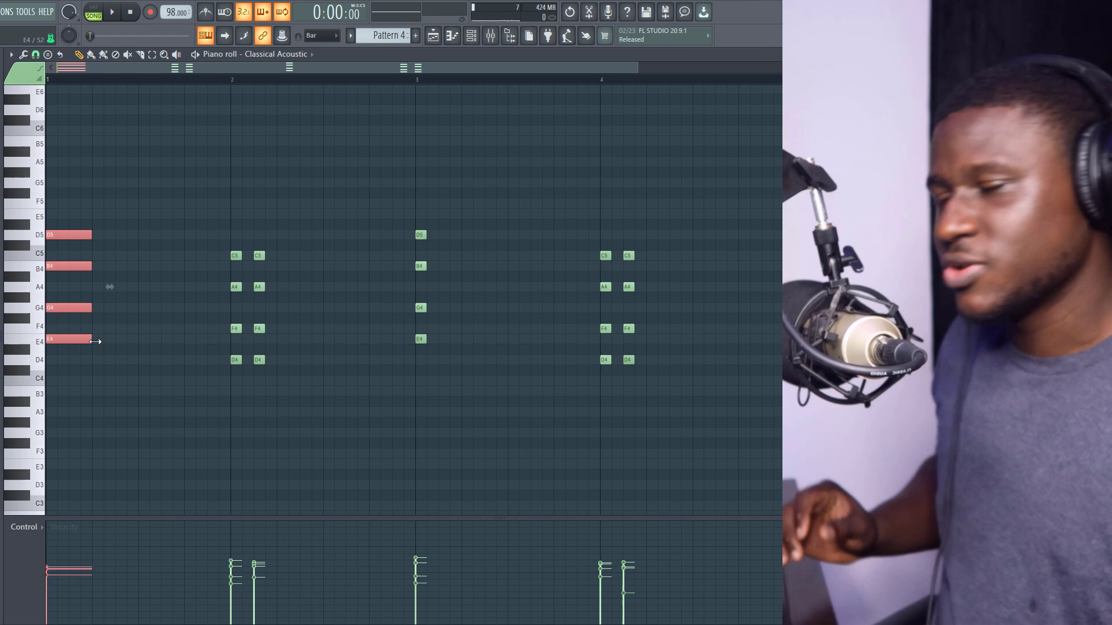
key("space")
key("space")
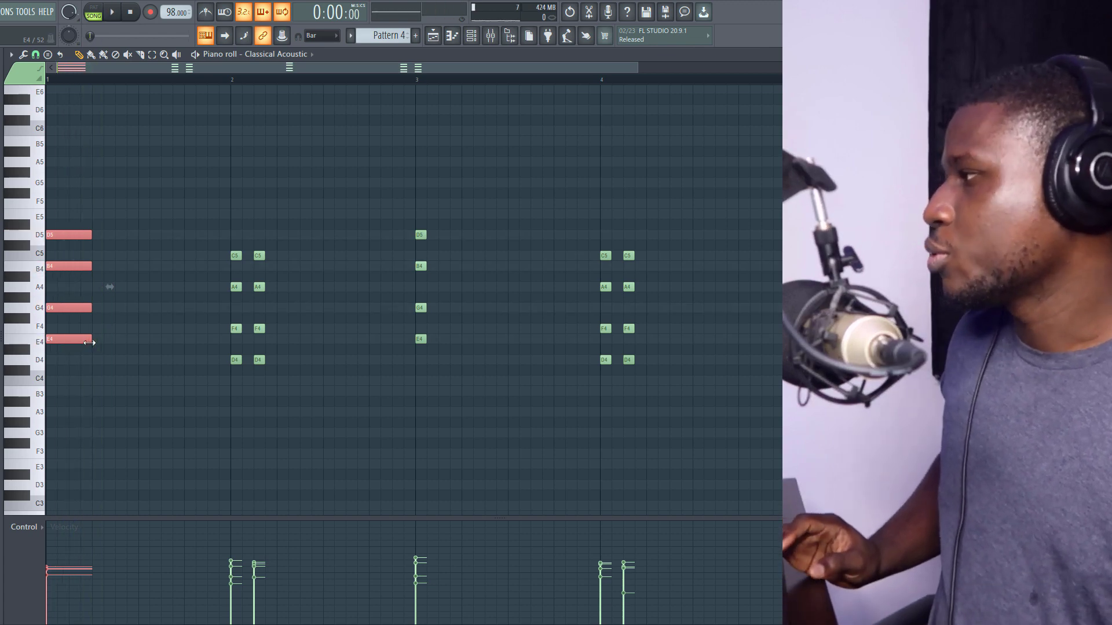
left_click(178, 320)
key("space")
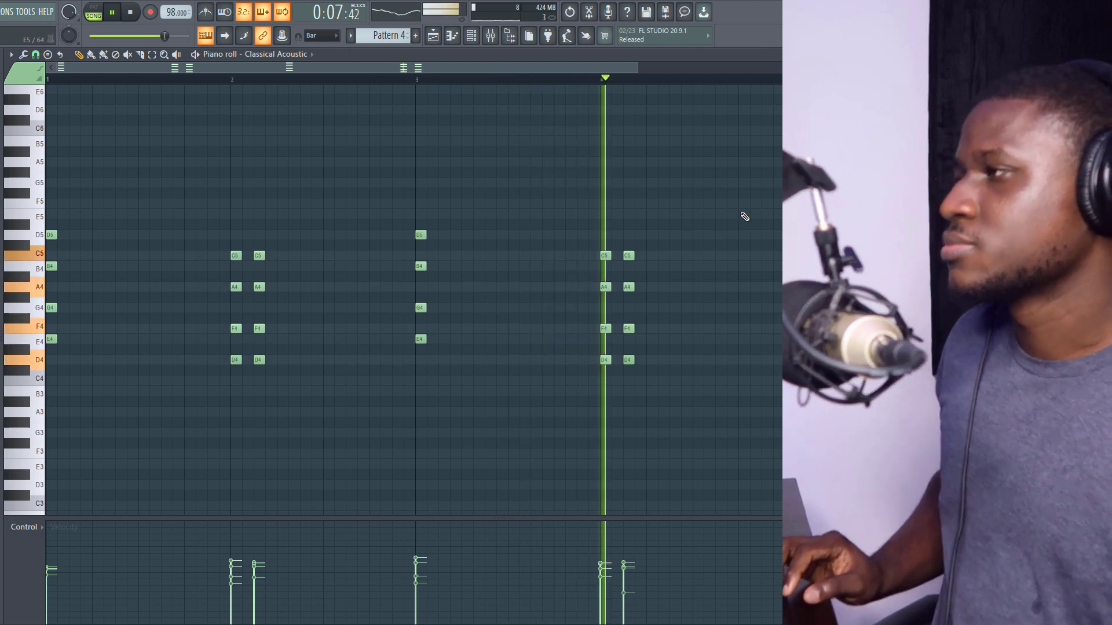
key("space")
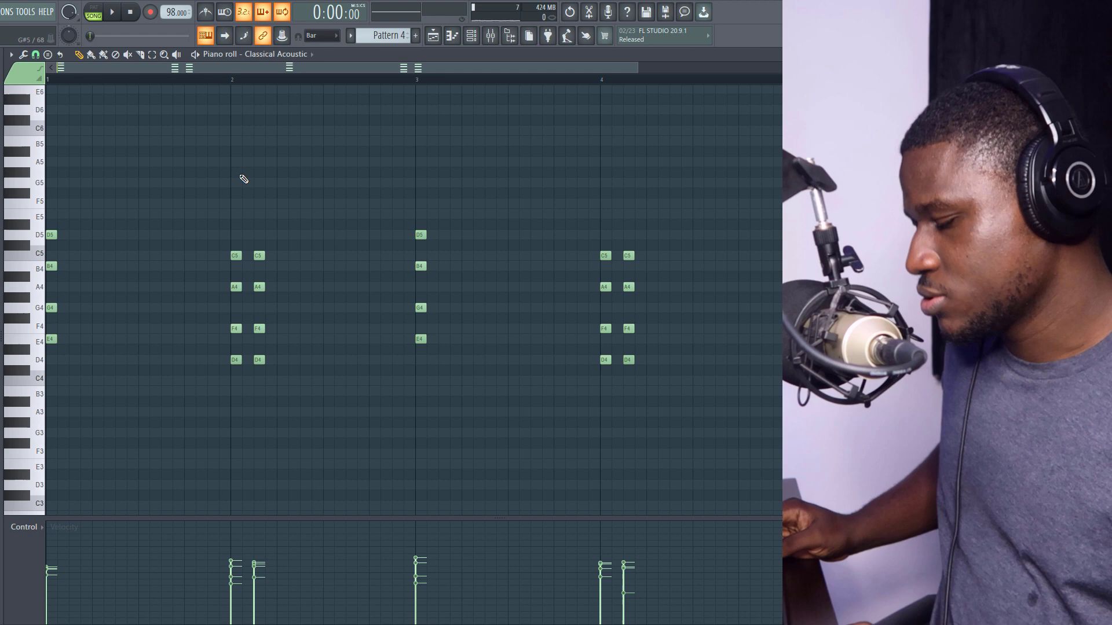
key("ctrl+Down")
key("space")
key("space")
key("ctrl+Up")
key("ctrl+Up")
key("space")
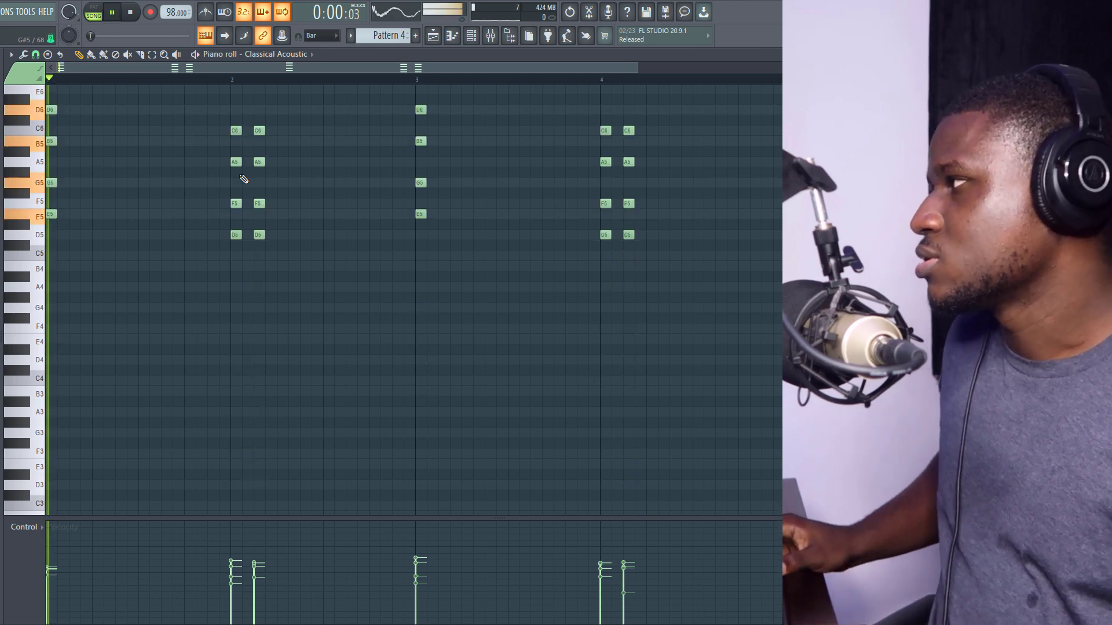
key("space")
key("space")
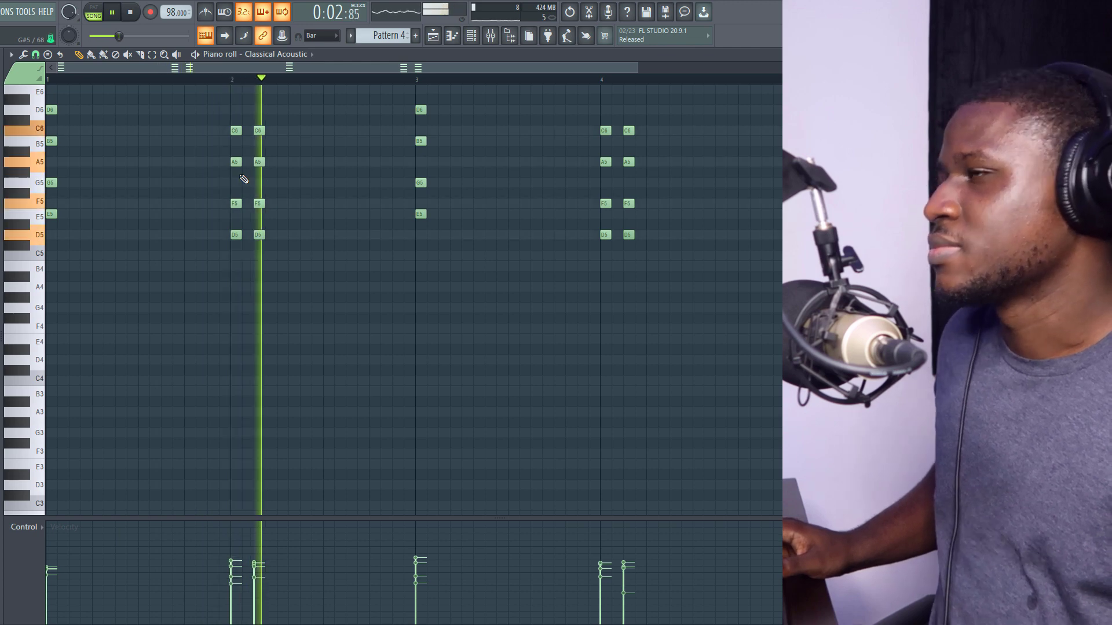
key("space")
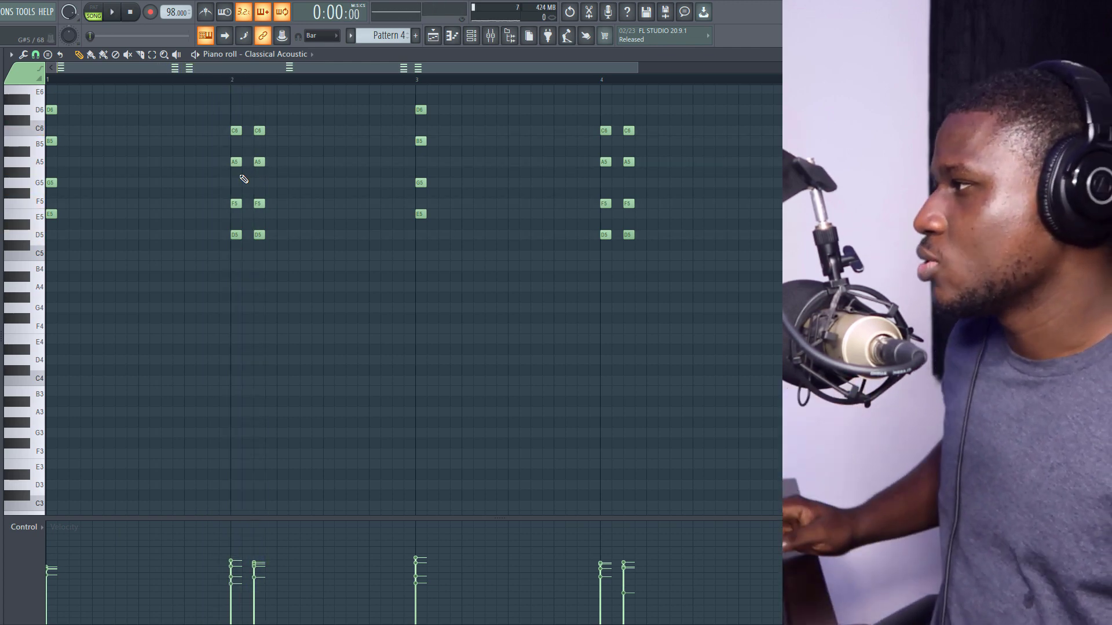
key("ctrl+Down")
key("space")
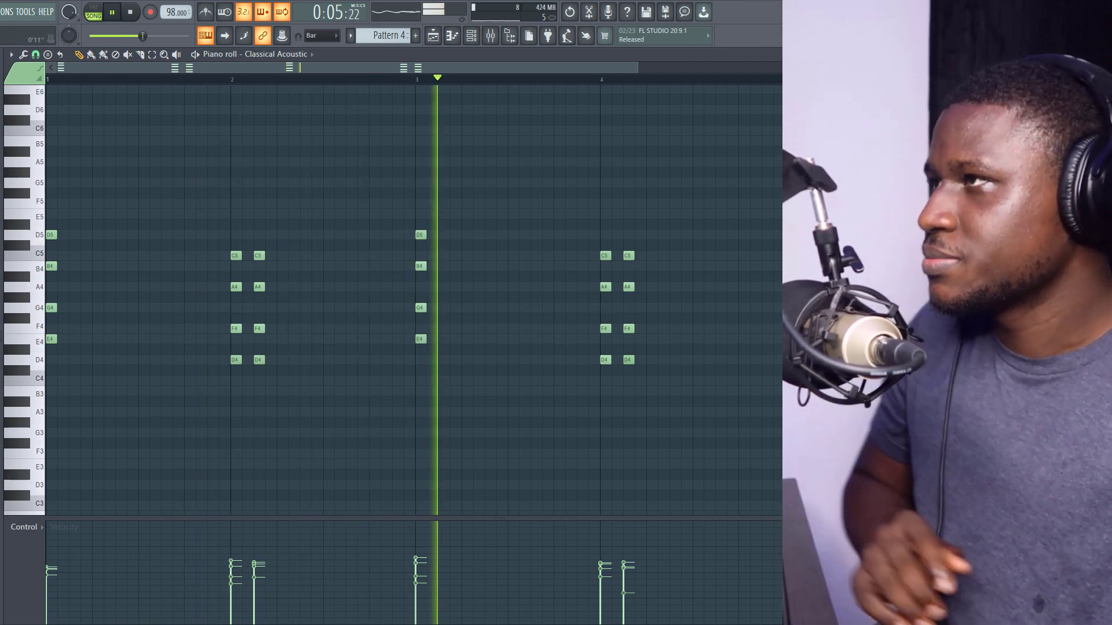
- Stop playback, make empty Pattern 5 and paint its clip at bar 1 of the CHORD track
key("F7")
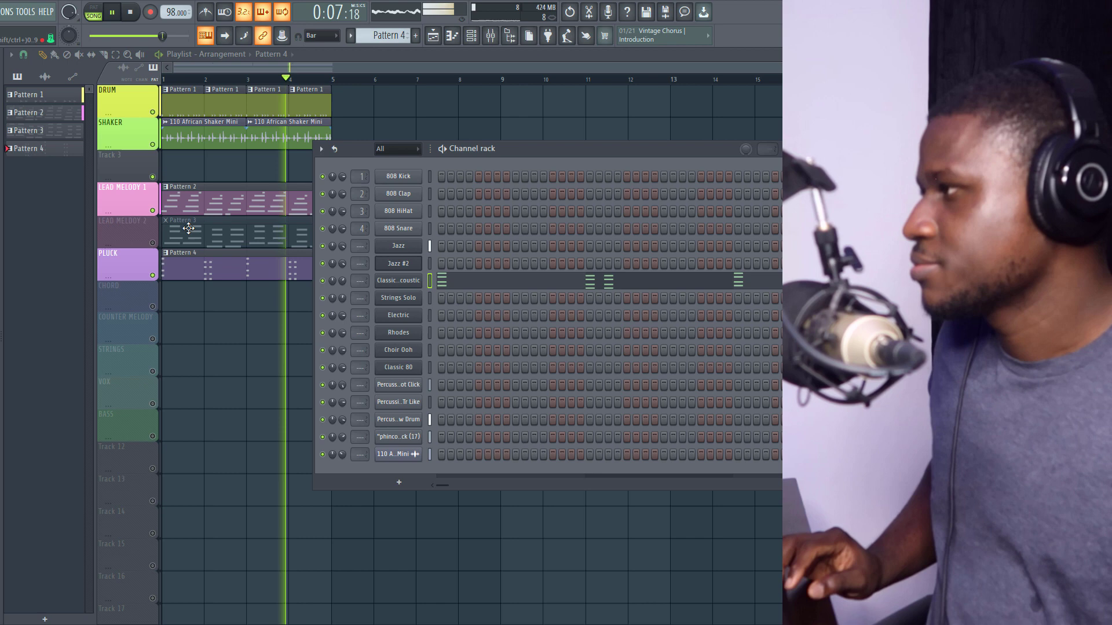
key("space")
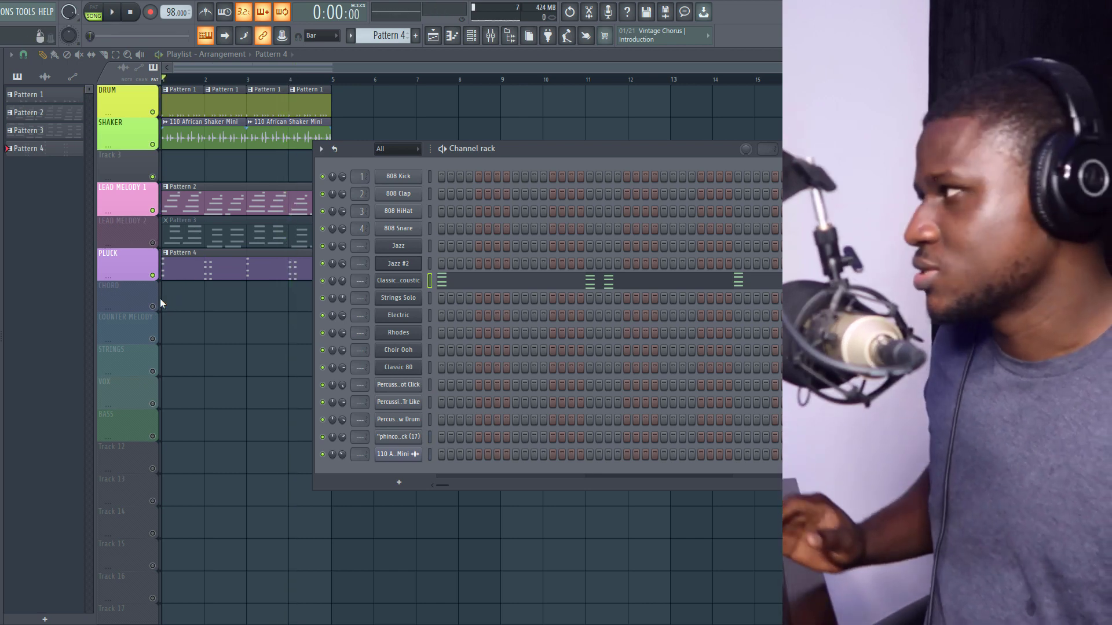
left_click(383, 38)
left_click(453, 60)
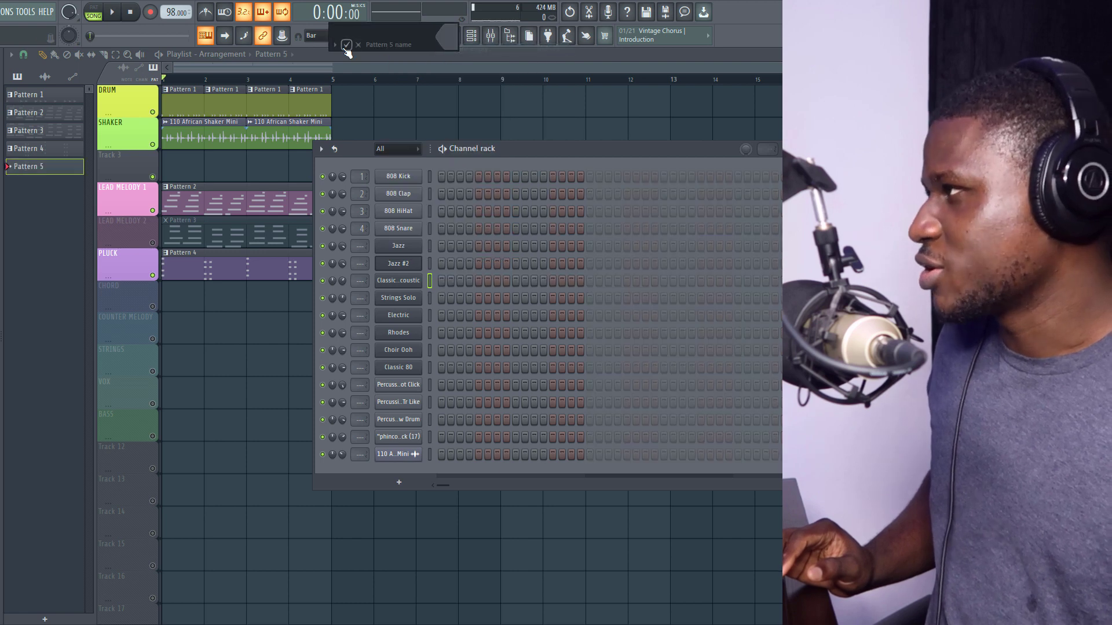
left_click(163, 301)
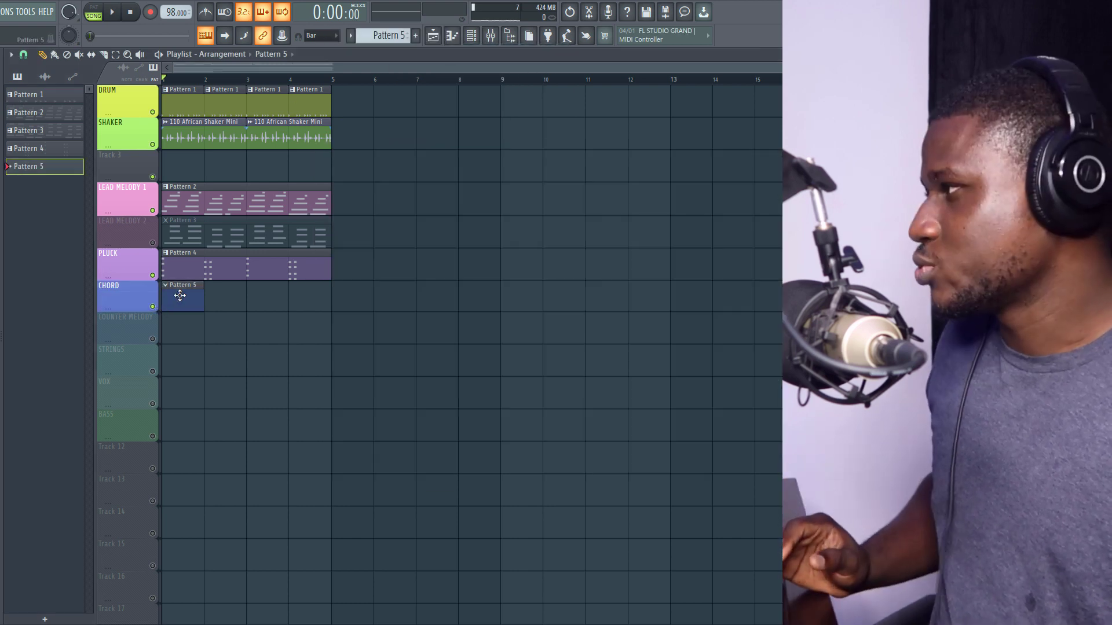
double_click(180, 295)
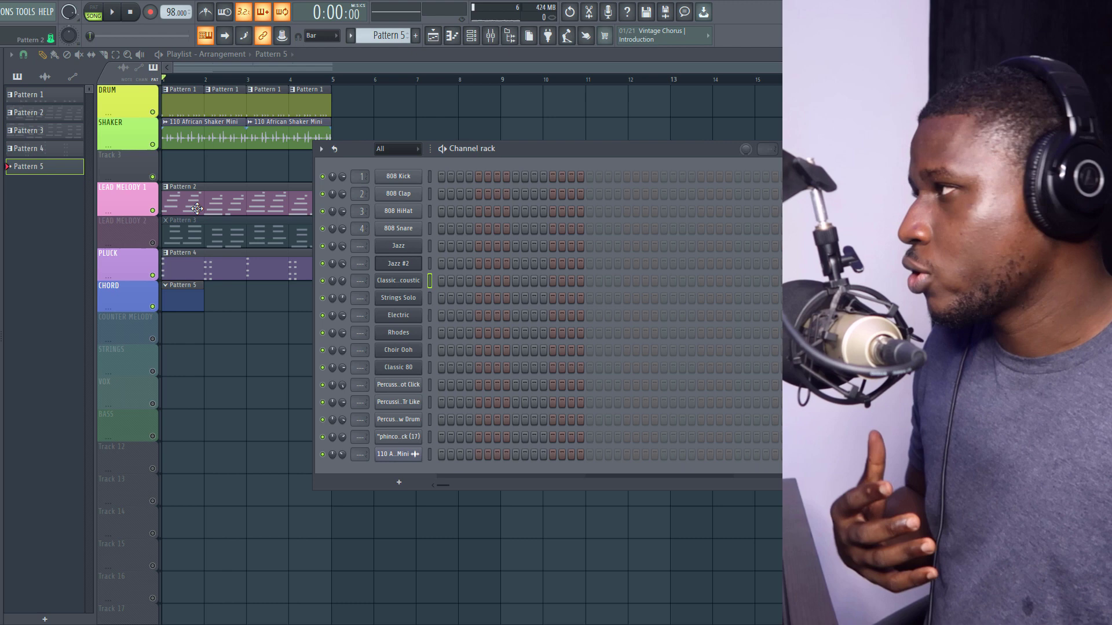
- Open Lead Melody 1's Pattern 2 Jazz notes with the Channel rack shown in front
double_click(197, 208)
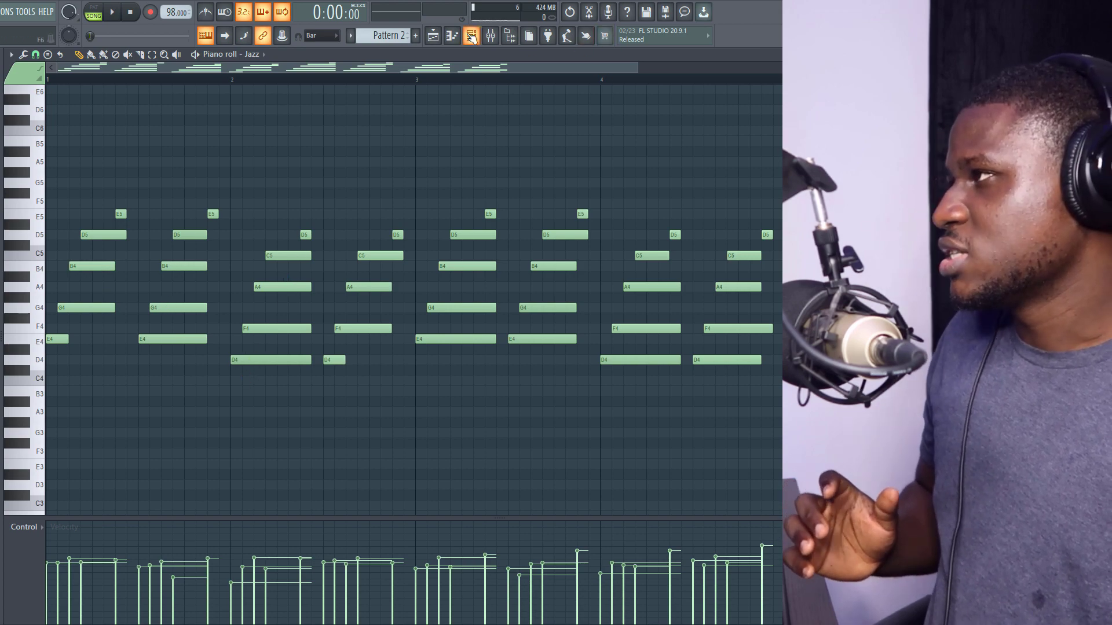
key("F6")
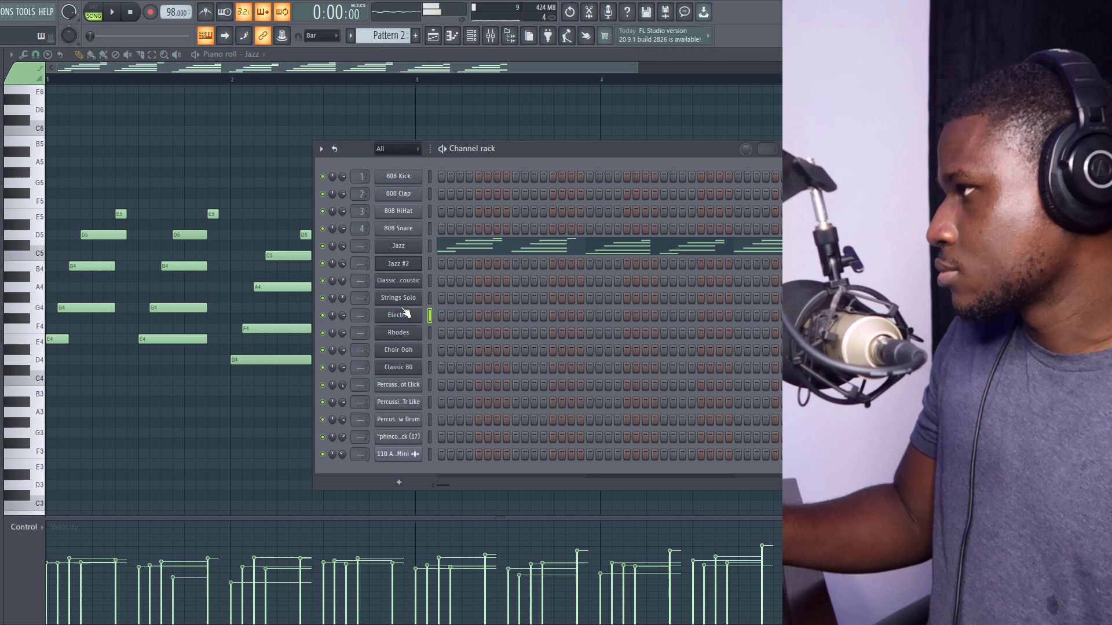
- Record Electric chords into Pattern 5 so its CHORD clip spans bars 1 to 5
left_click(436, 37)
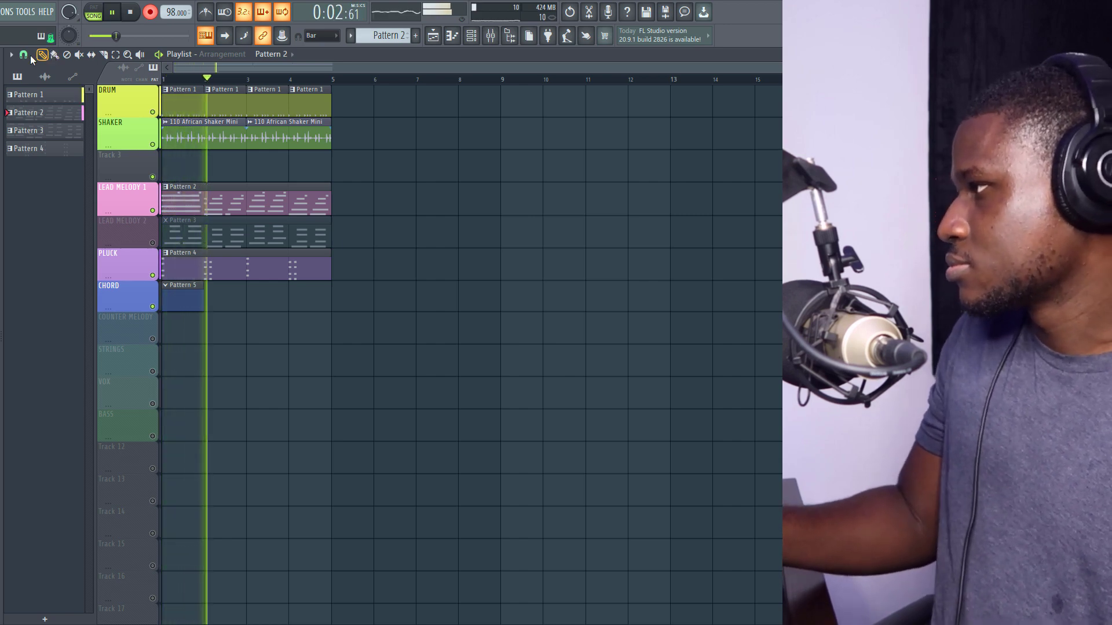
key("space")
key("F4")
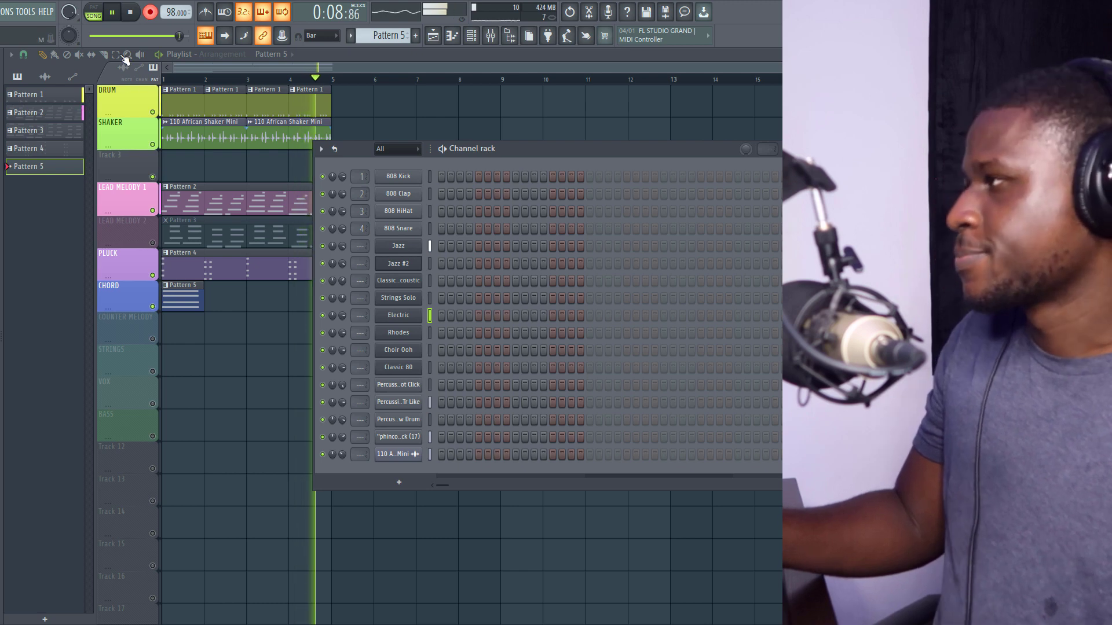
key("space")
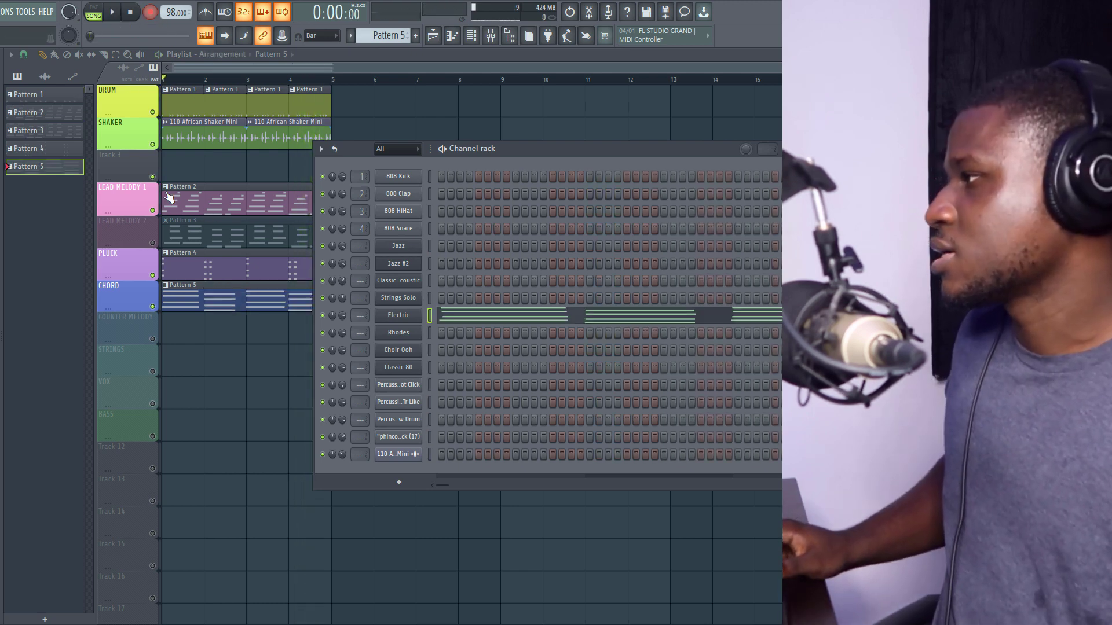
- Open Pattern 5's chords and extend the bar-1 G4 note to reach bar 2
double_click(175, 301)
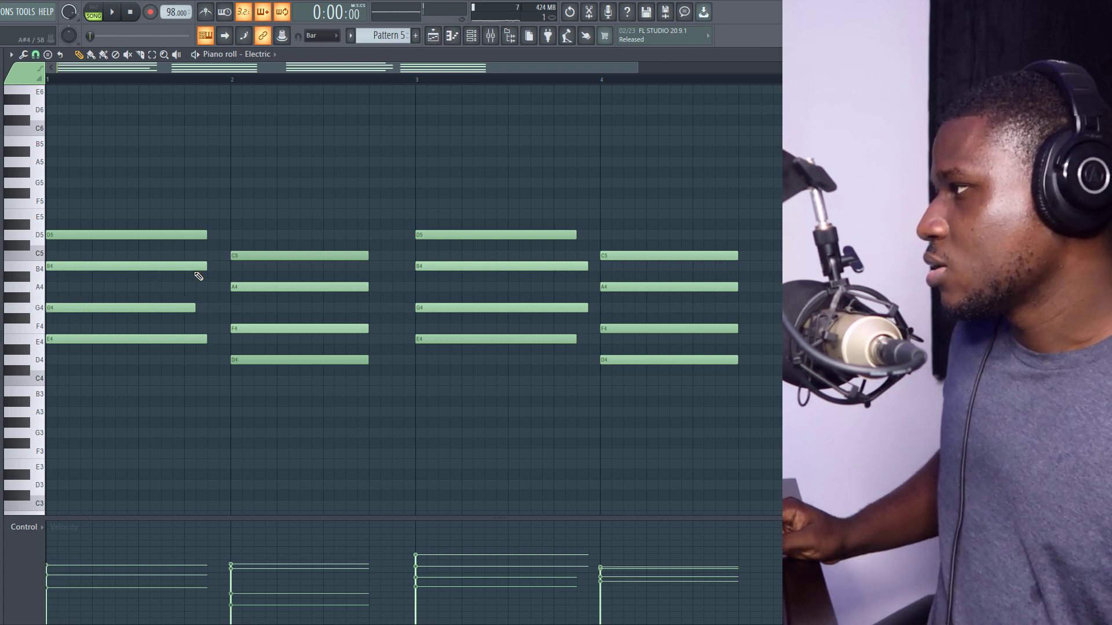
left_click_drag(209, 225, 187, 336)
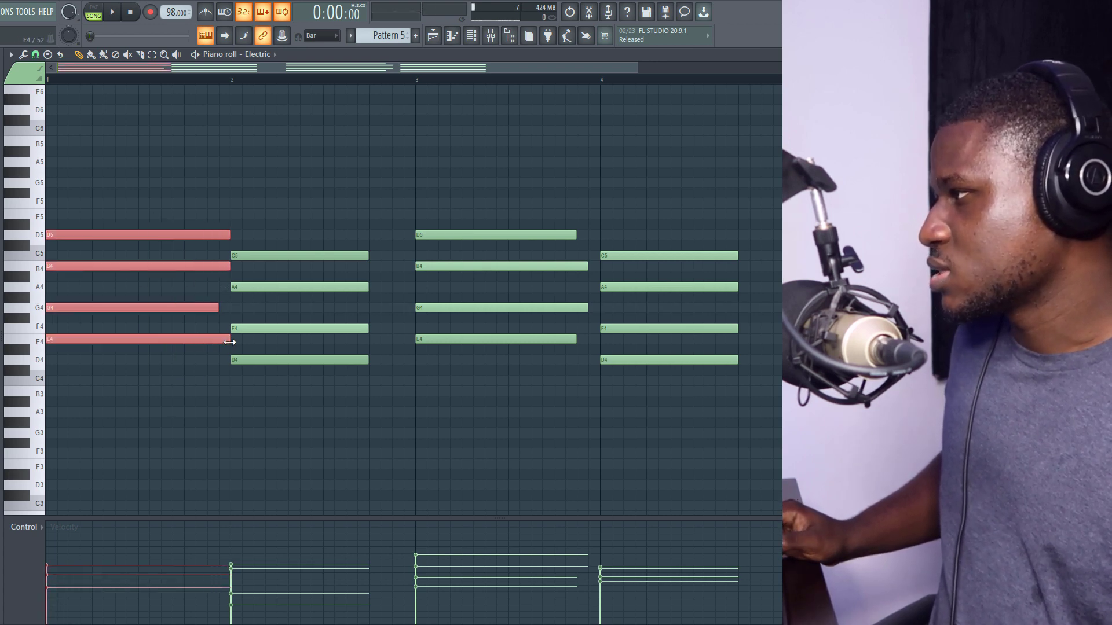
left_click(208, 310)
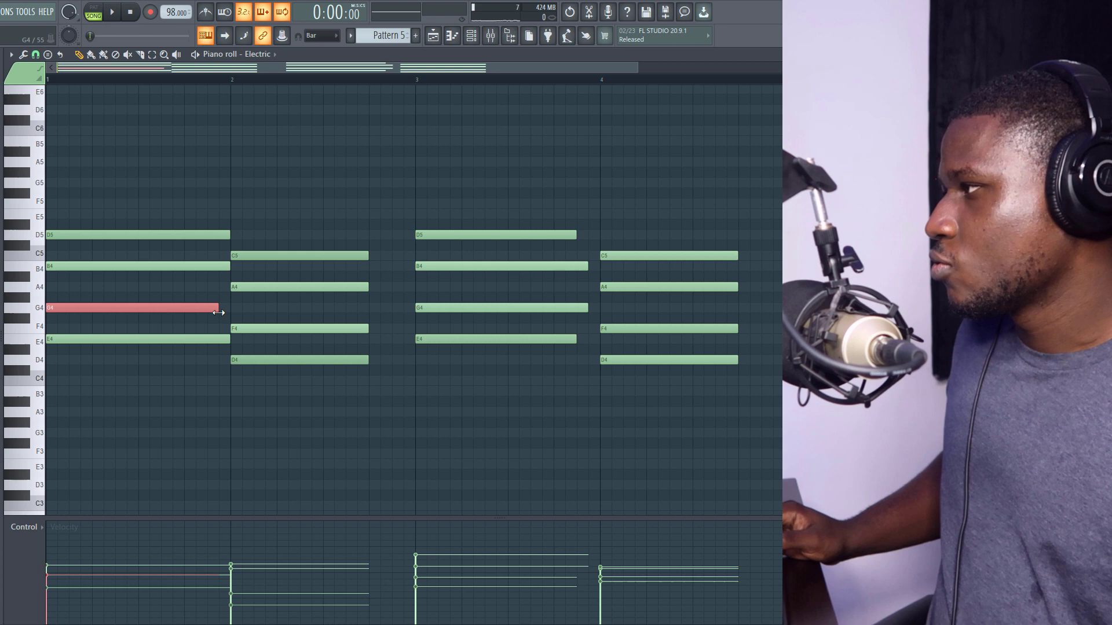
left_click_drag(218, 313, 231, 305)
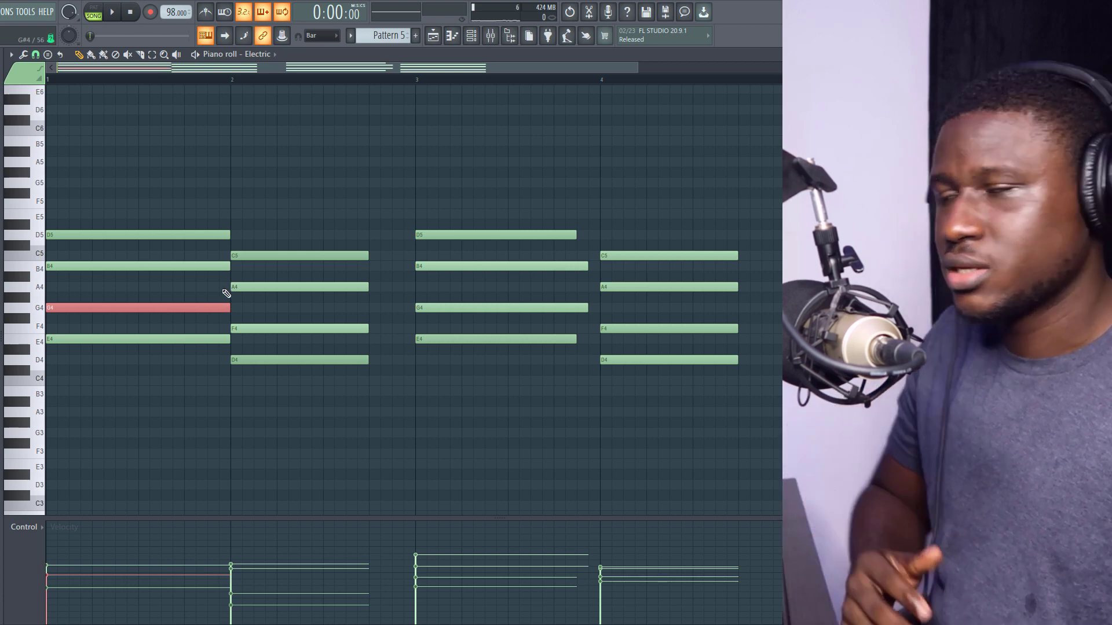
- Adjust the bar 2, 3 and 4 chord notes so each fills its bar, stretching the last chord
left_click_drag(315, 219, 299, 457)
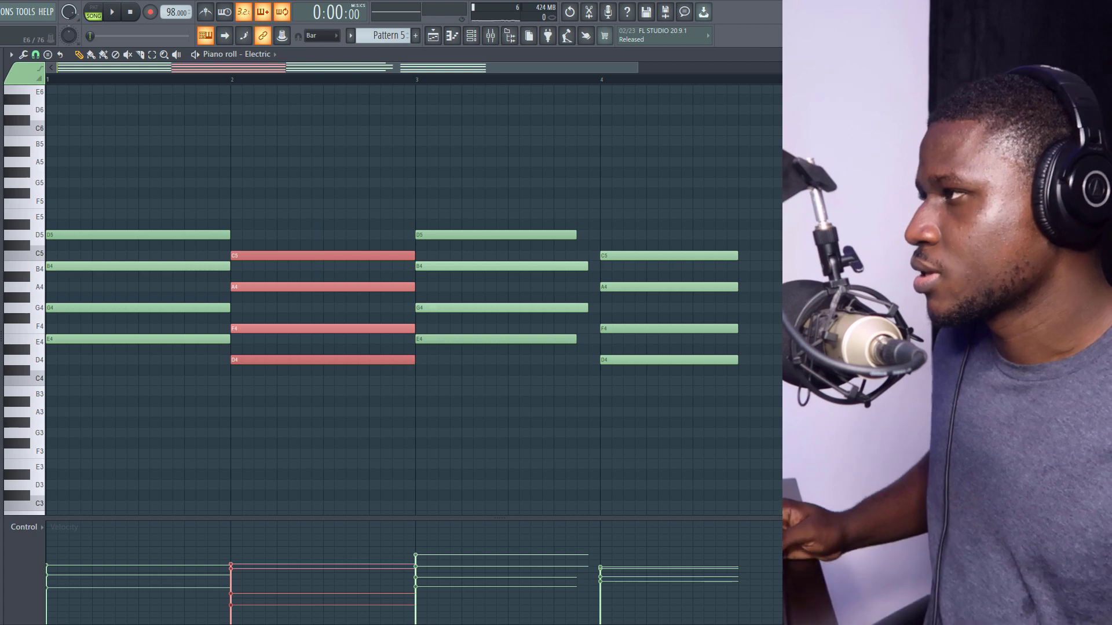
left_click_drag(542, 186, 581, 341)
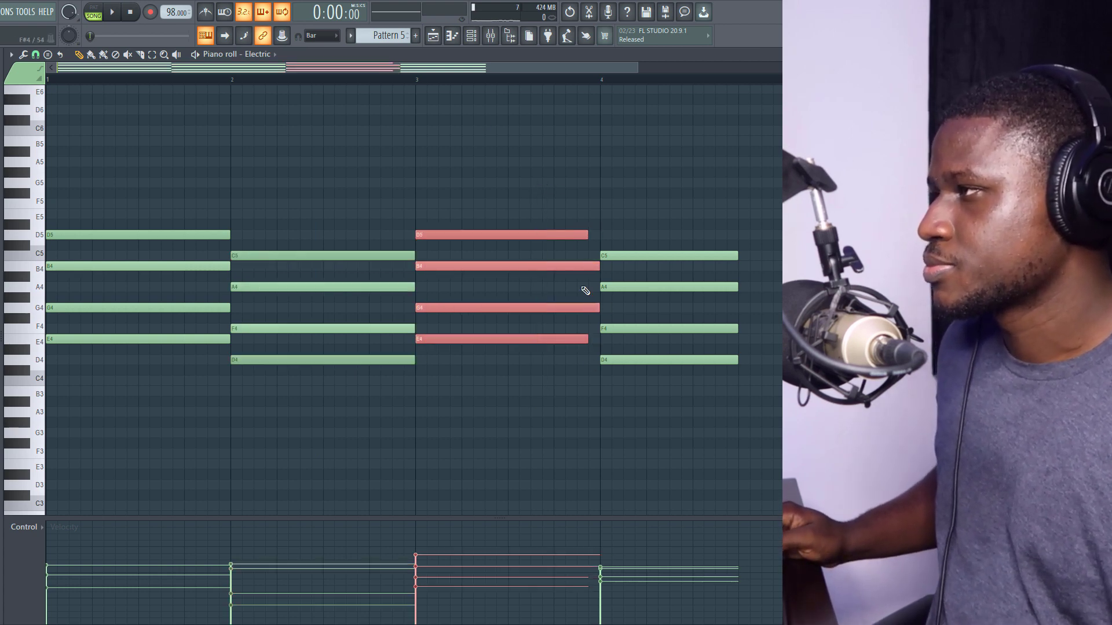
left_click(581, 234)
left_click(582, 340)
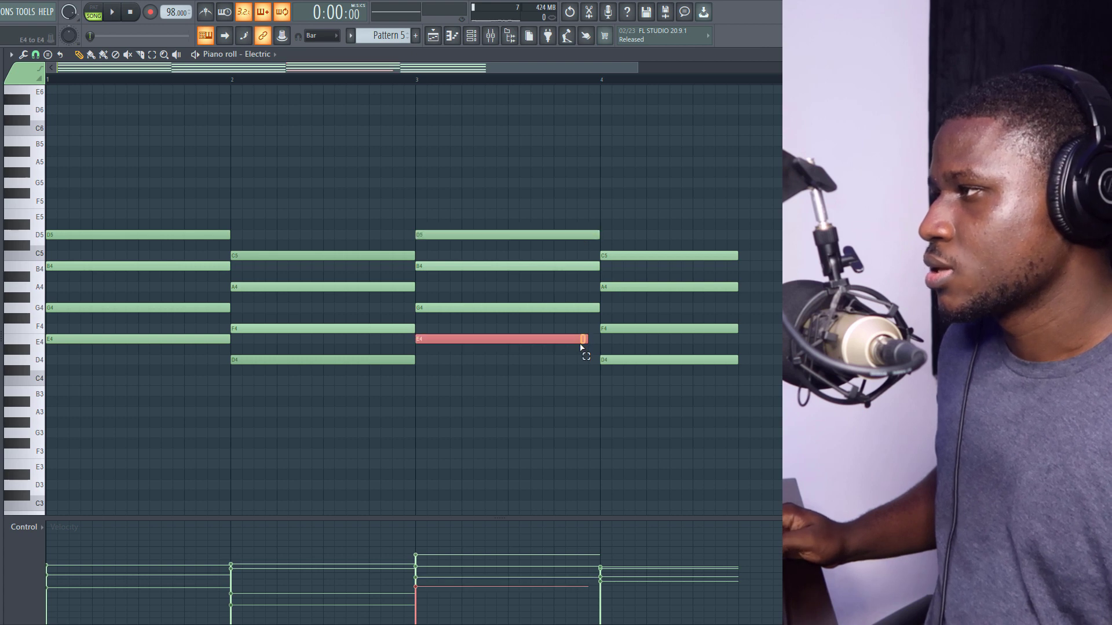
left_click_drag(647, 219, 740, 457)
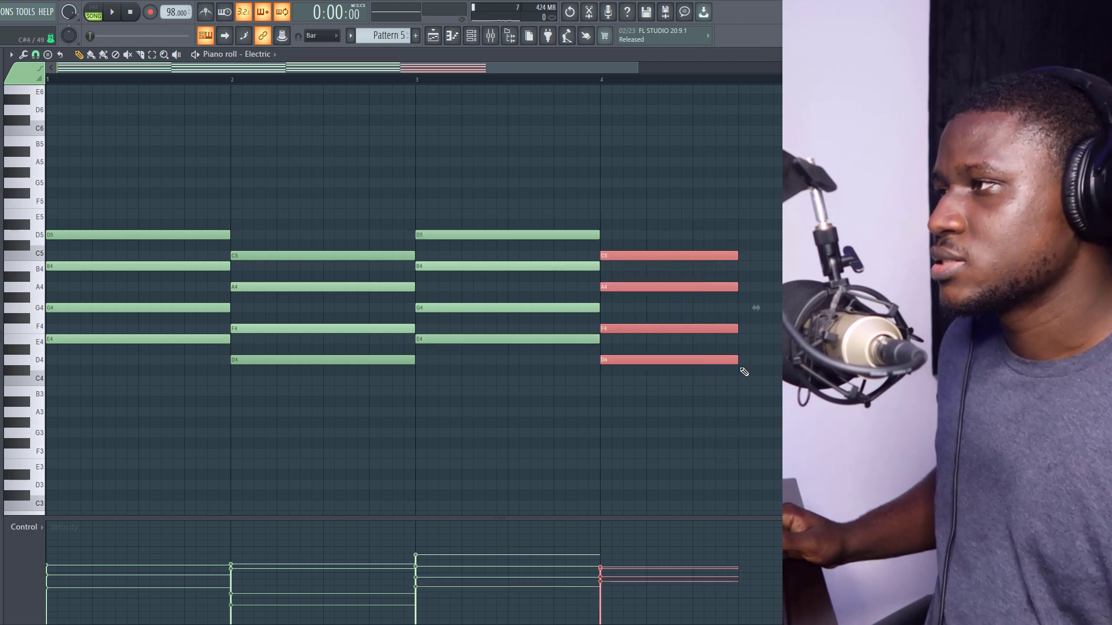
left_click(775, 363)
left_click_drag(720, 242, 737, 411)
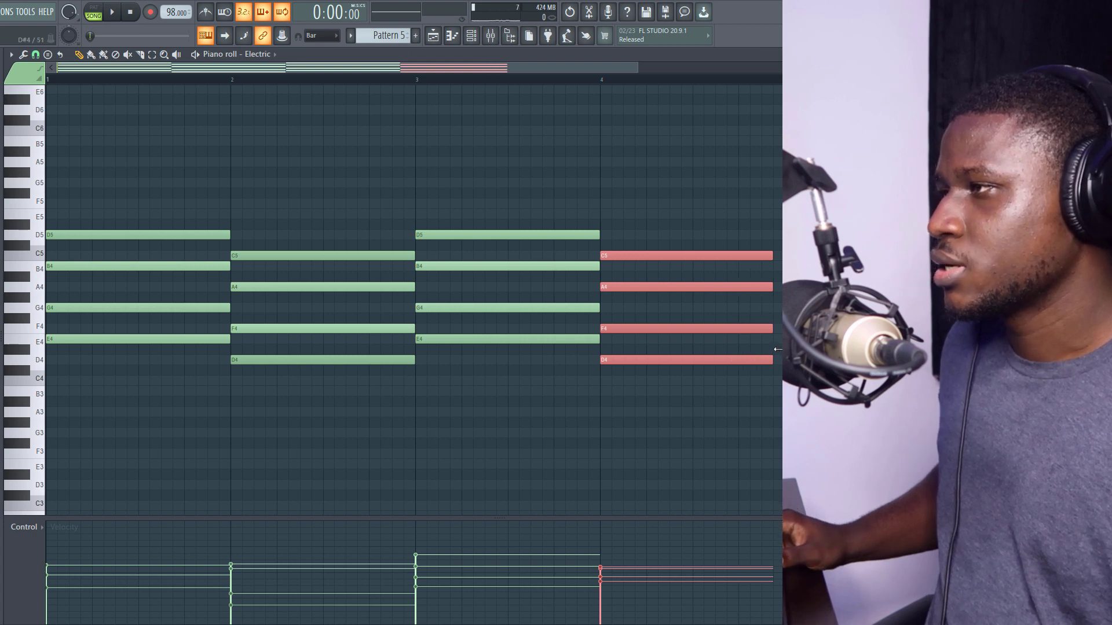
key("ctrl+d")
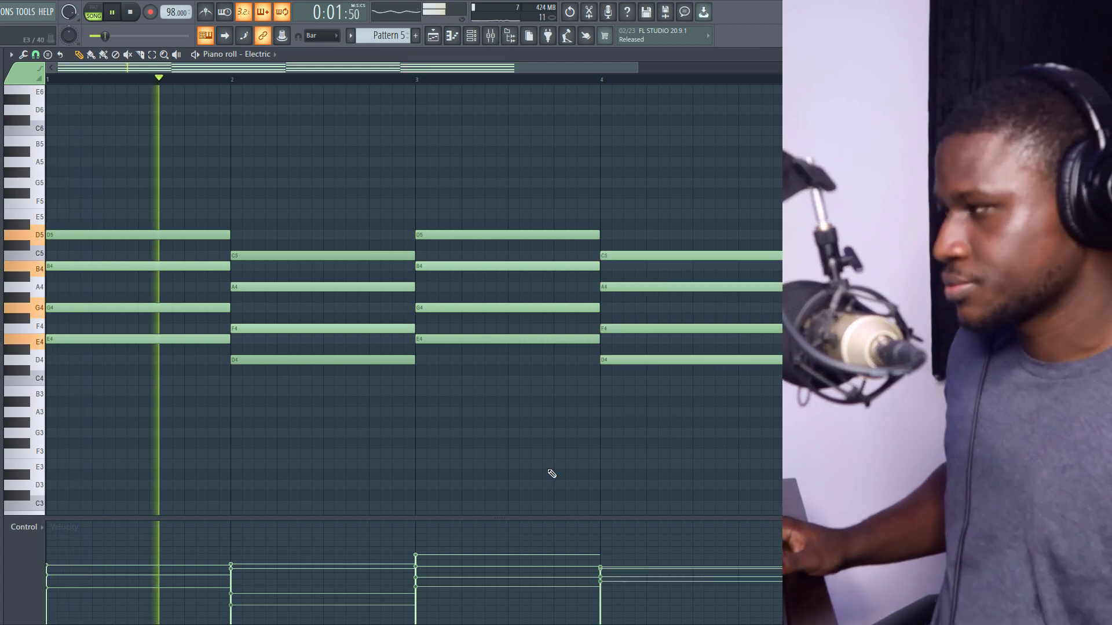
key("F5")
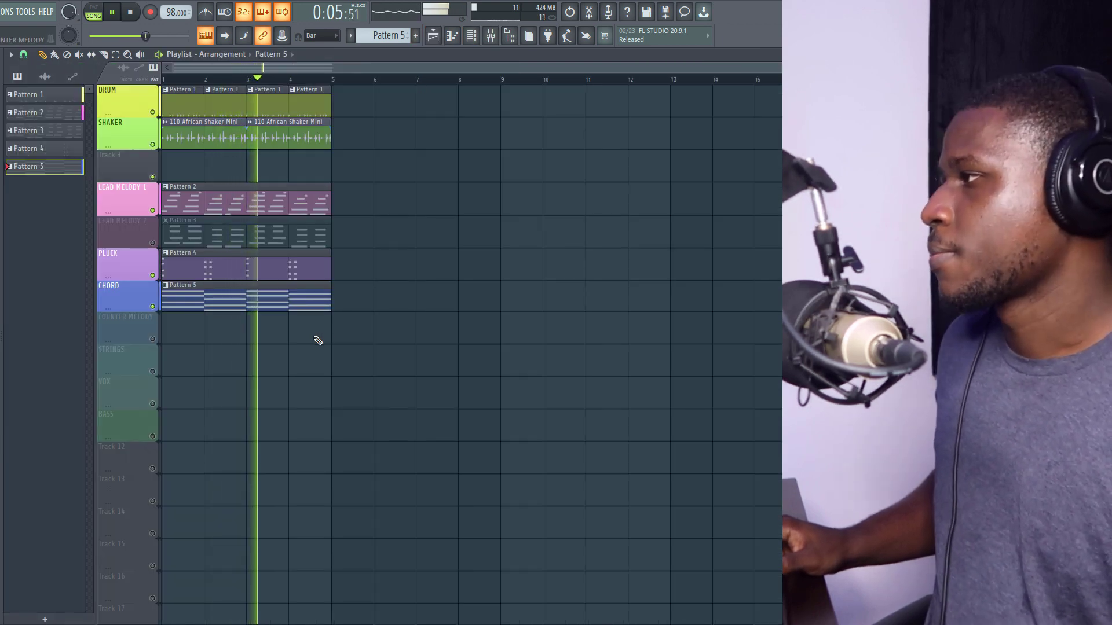
- Solo the CHORD and LEAD MELODY 1 tracks and audition them together
key("space")
key("space")
left_click(152, 298, "ctrl")
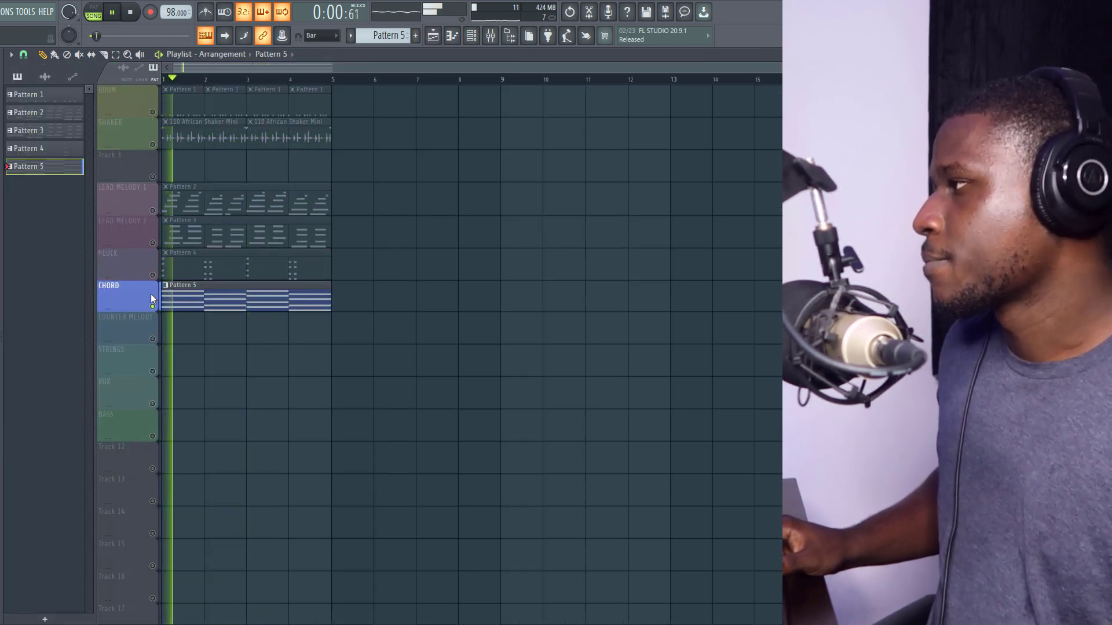
left_click(152, 210)
key("space")
key("space")
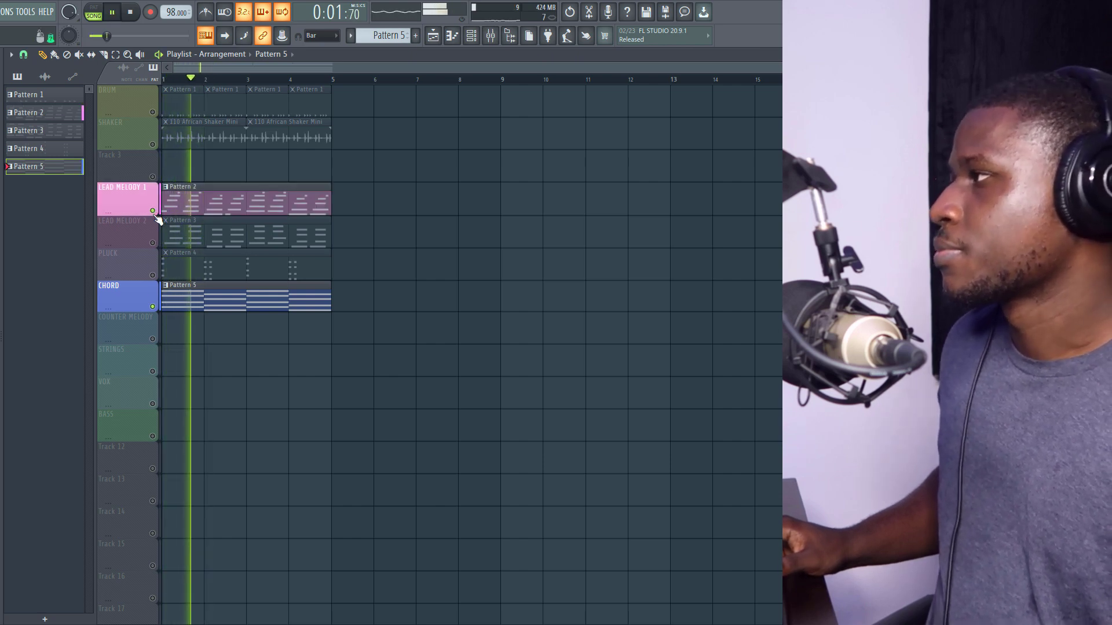
key("space")
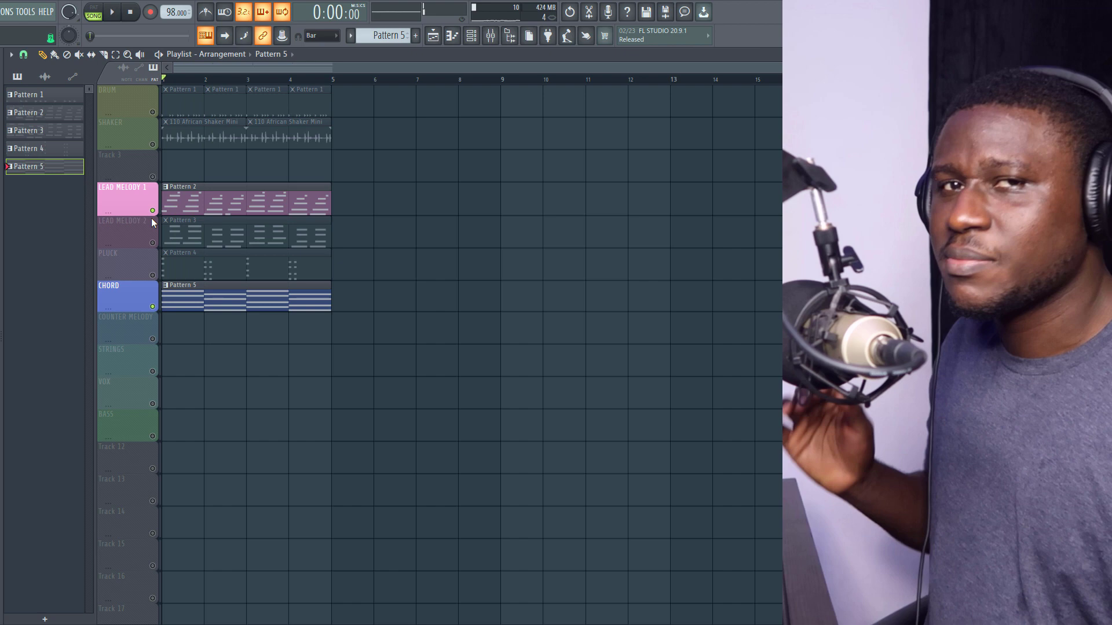
- Unsolo so all playlist tracks are audible, and create new empty Pattern 6
right_click(153, 144)
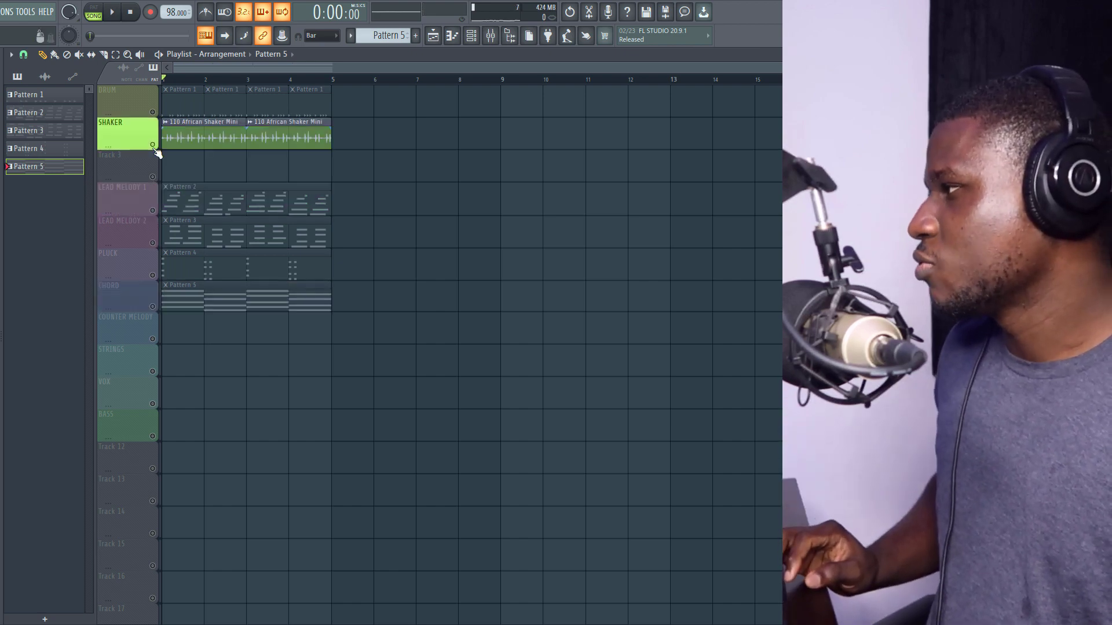
right_click(152, 144)
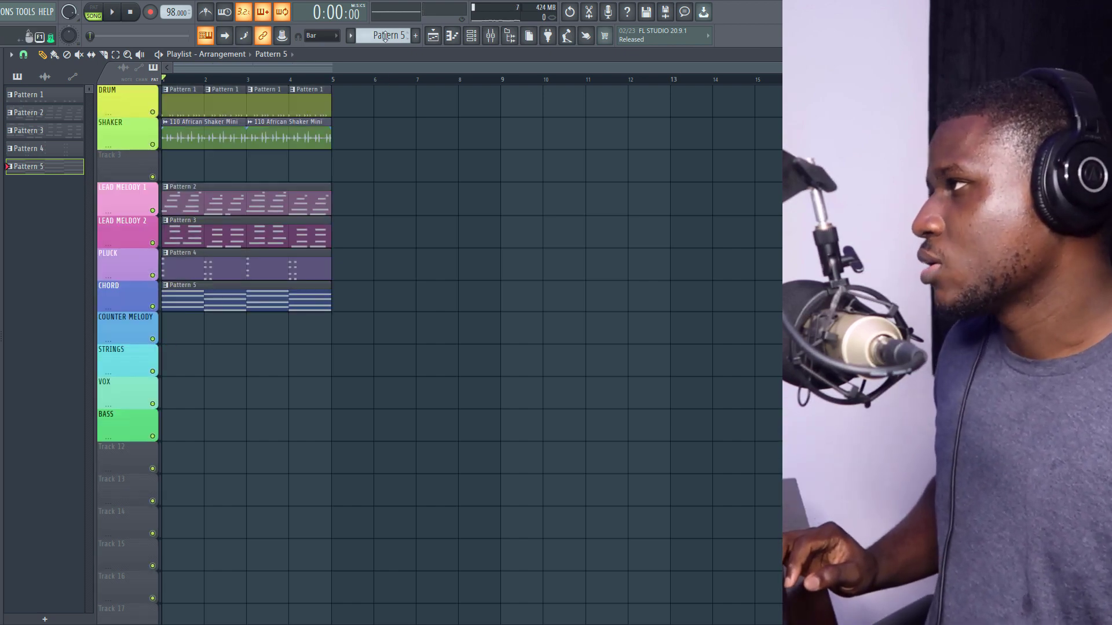
left_click(385, 36)
left_click(452, 33)
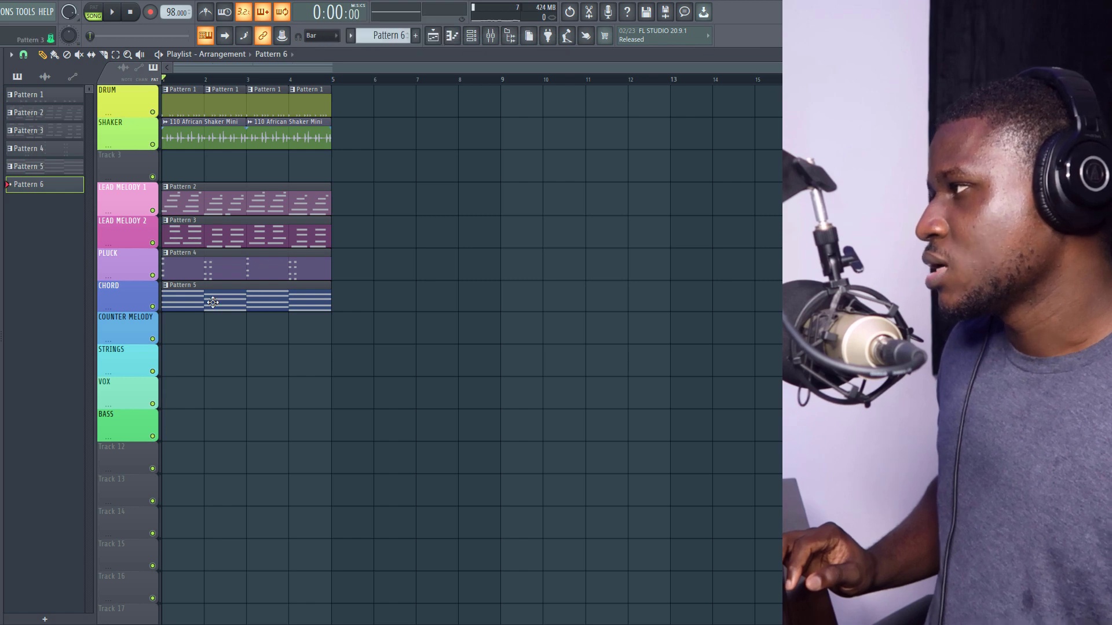
- Place Pattern 6 on COUNTER MELODY, choose the Rhodes channel and rehearse along with playback
double_click(176, 333)
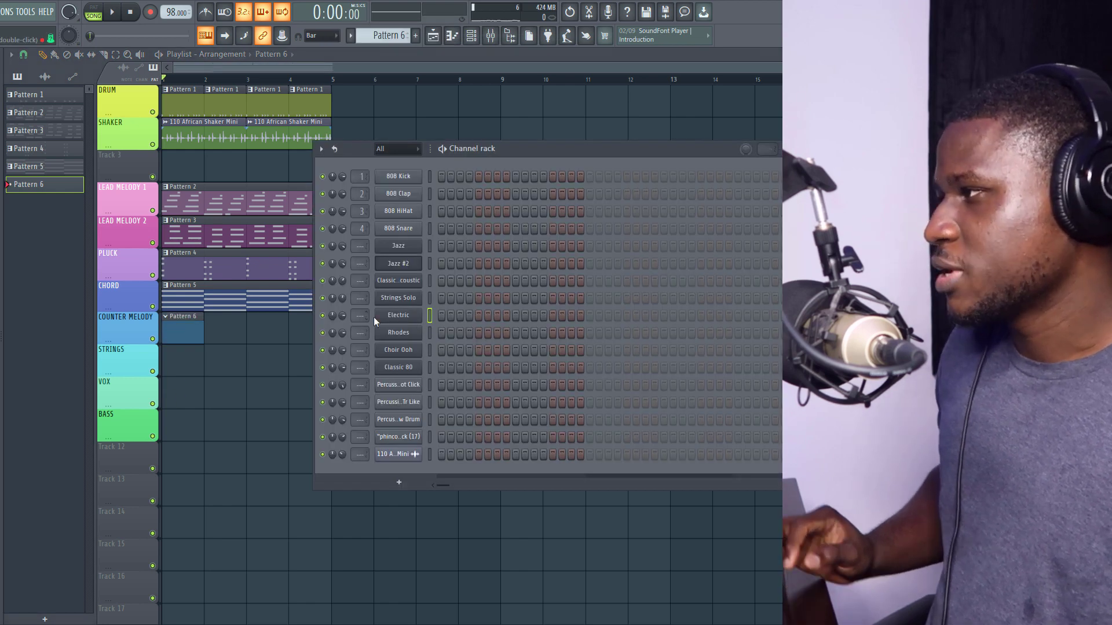
left_click(430, 331)
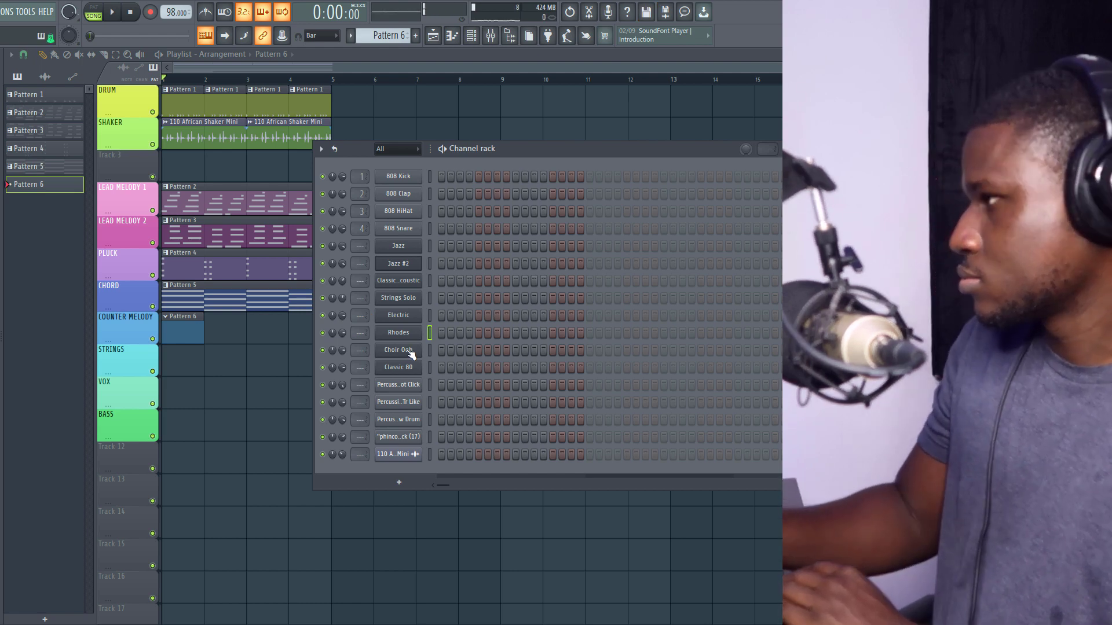
key("space")
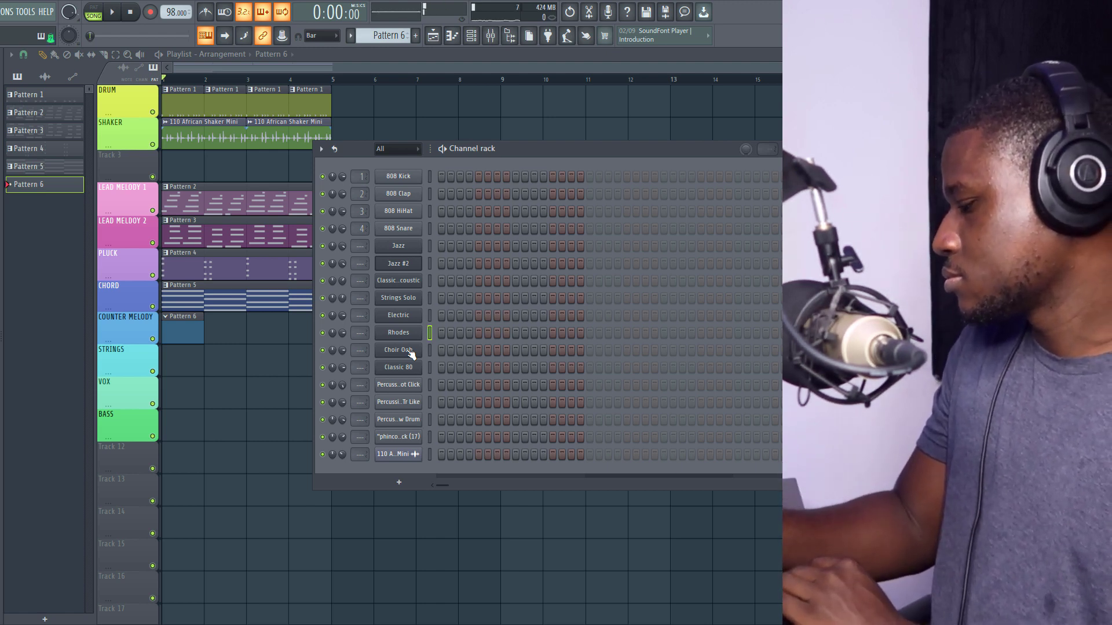
key("space")
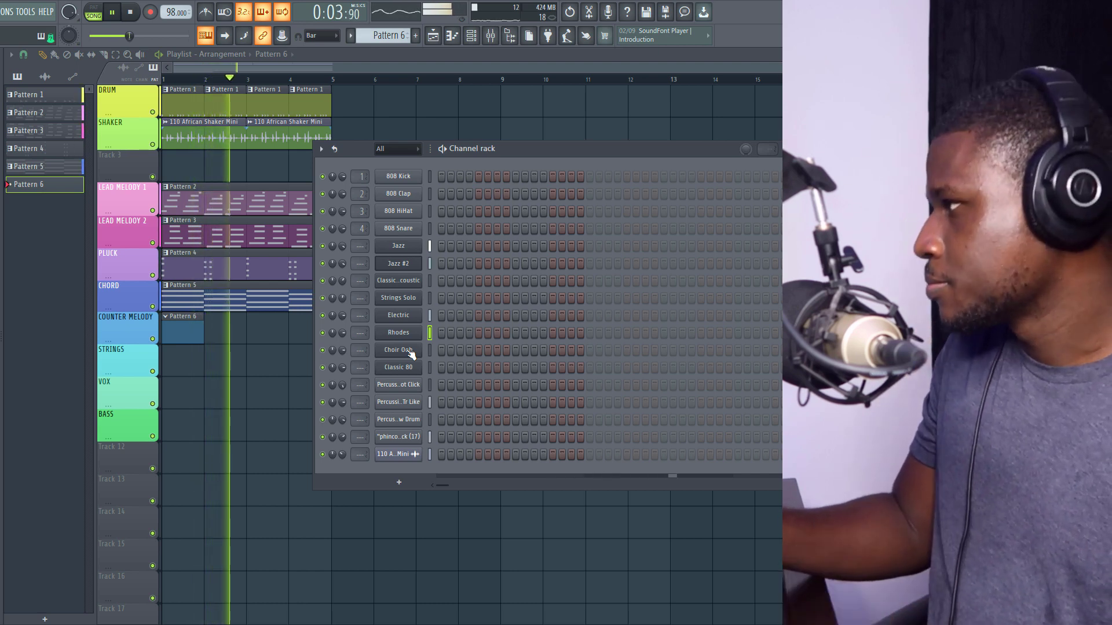
key("space")
- Record the Rhodes chords into Pattern 6, discarding a bad take, and open the notes
left_click(151, 13)
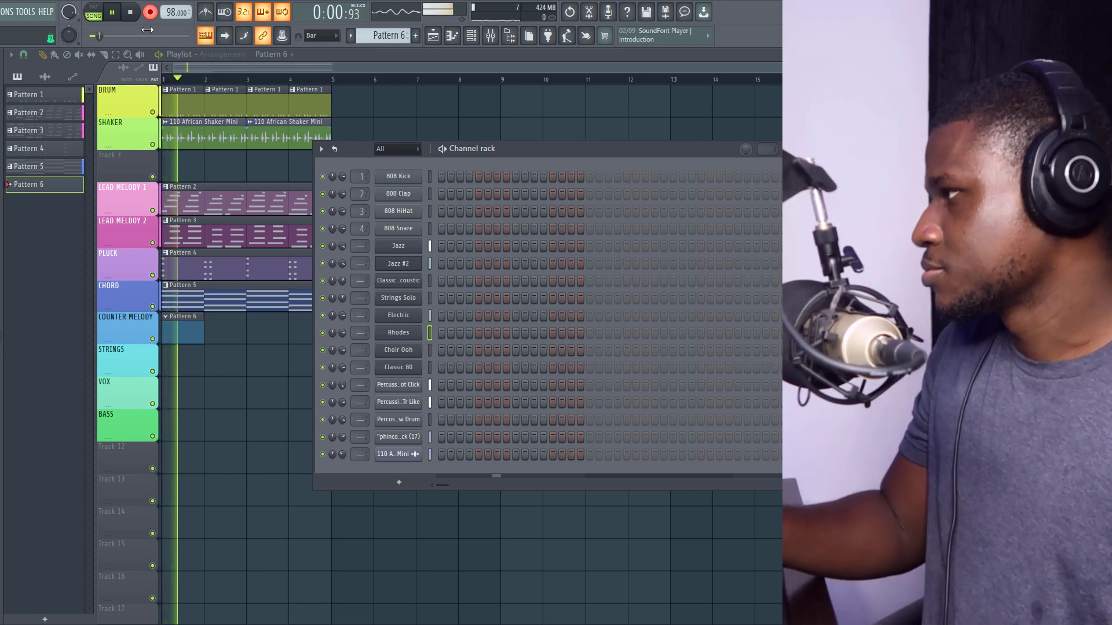
key("space")
key("ctrl+z")
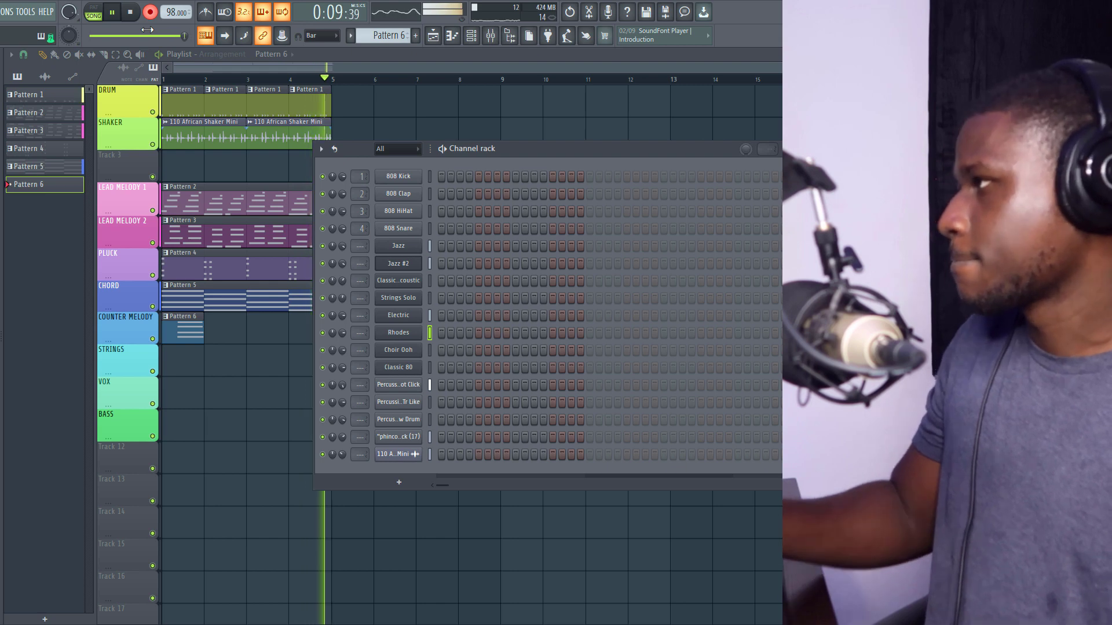
key("space")
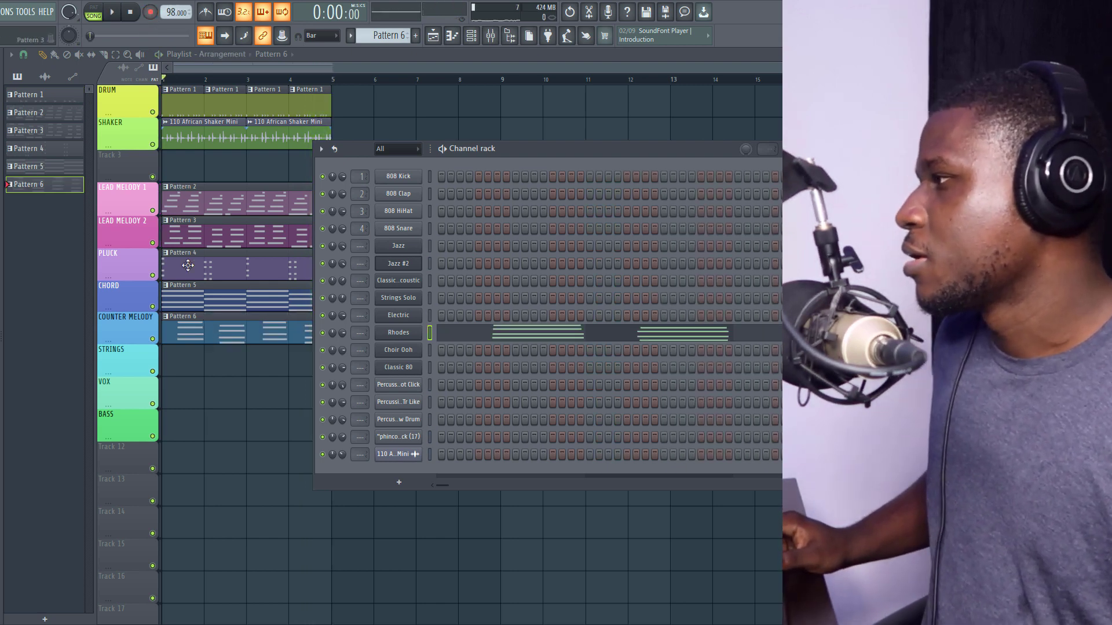
double_click(209, 339)
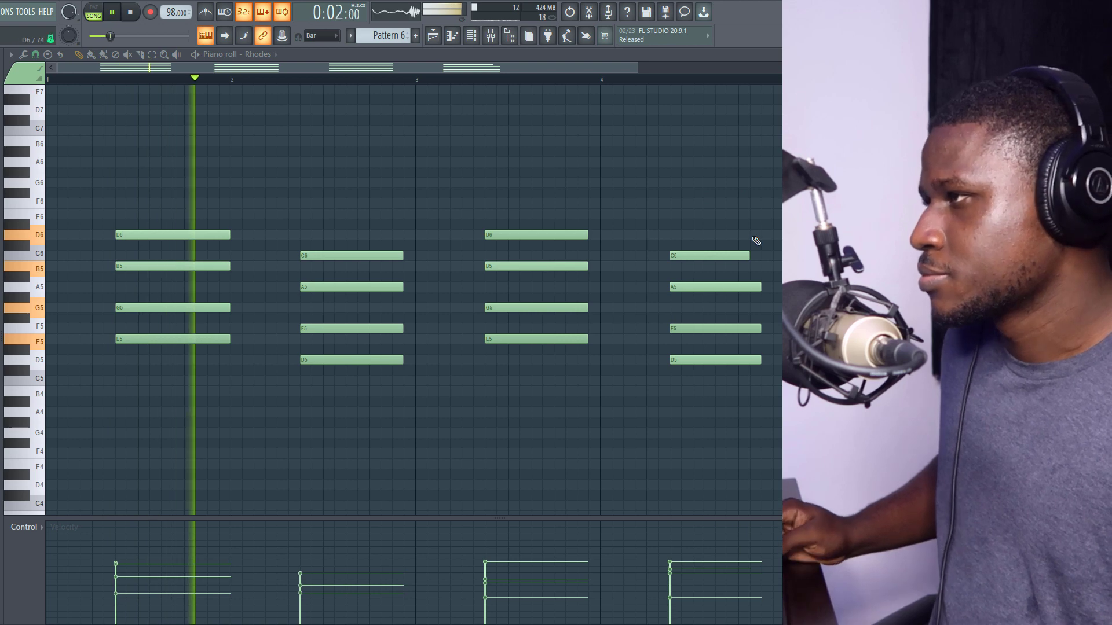
- Lengthen the bar 2, 3 and 4 Rhodes chords to the next bar line and play to check
left_click_drag(418, 231, 392, 361)
key("space")
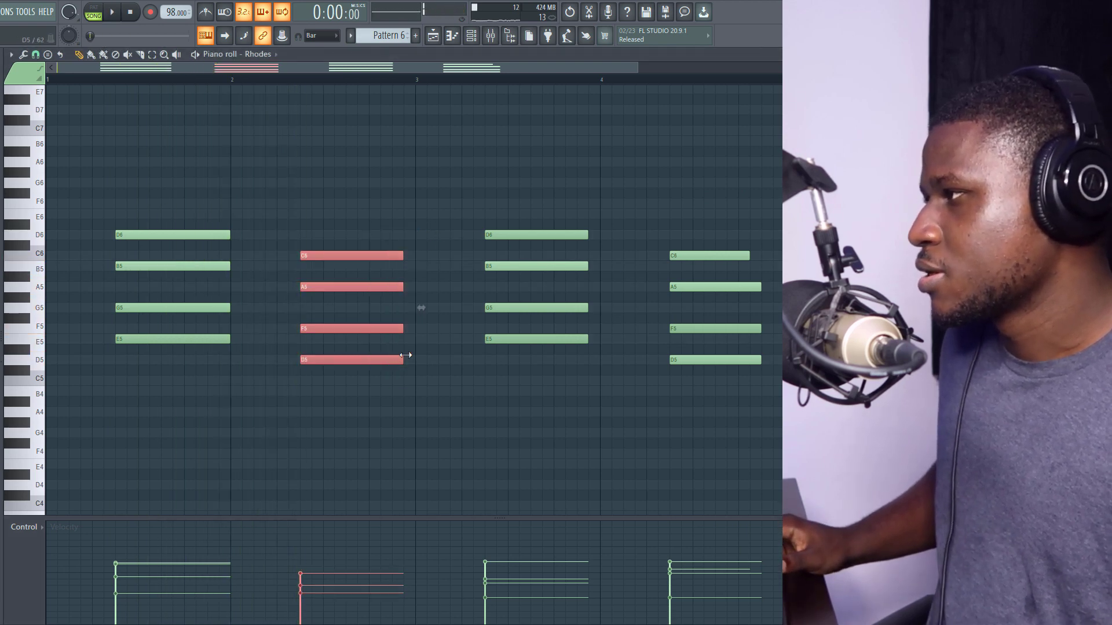
left_click_drag(555, 179, 546, 356)
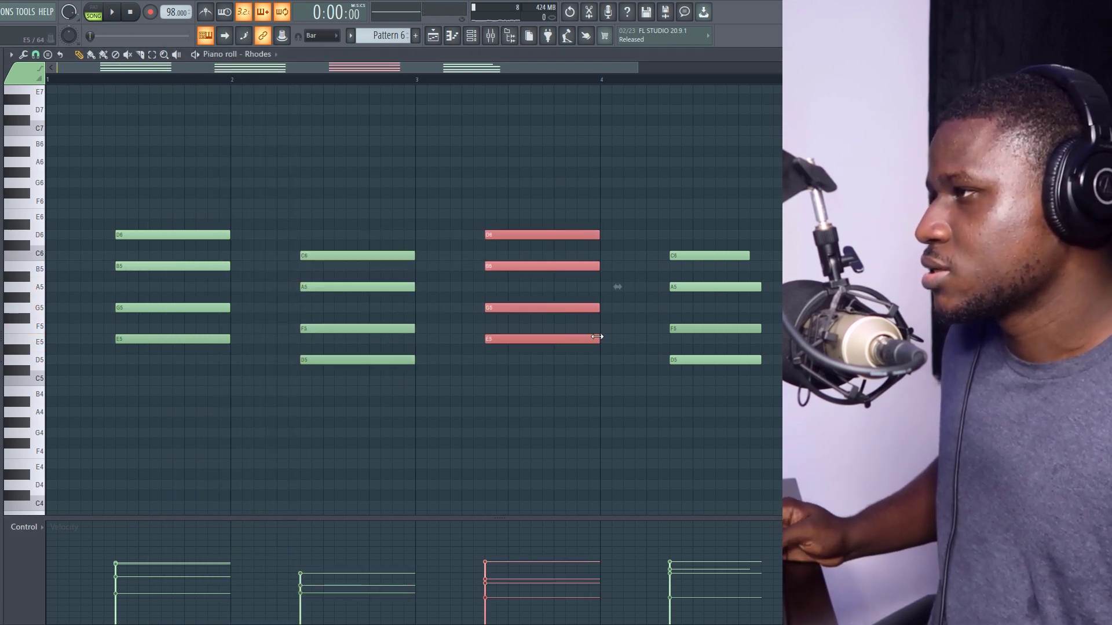
left_click(741, 254)
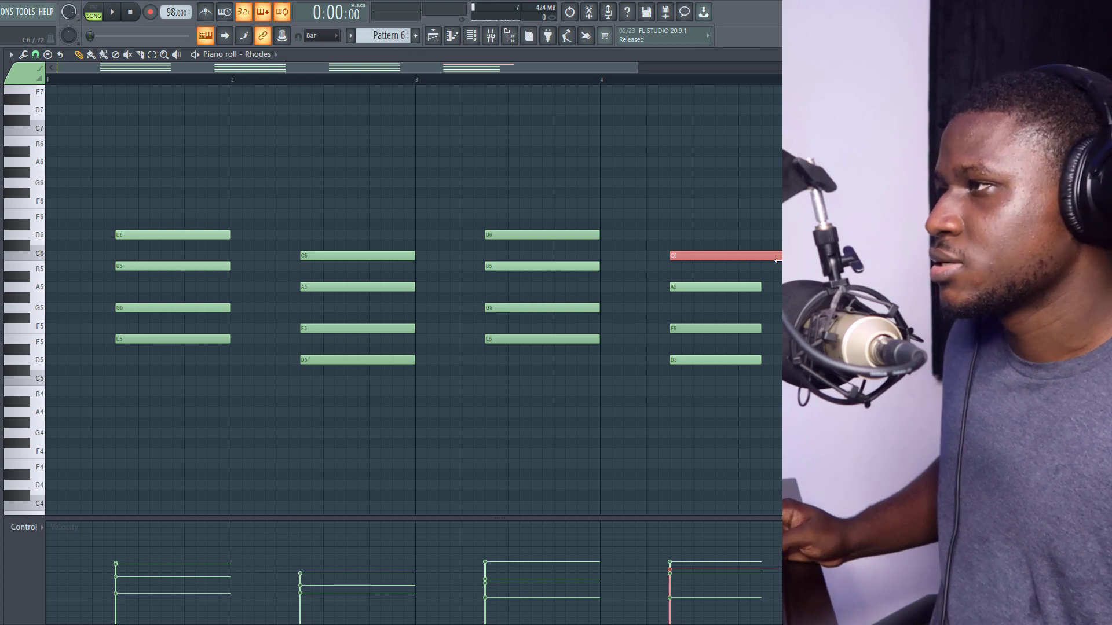
left_click_drag(763, 272, 707, 446)
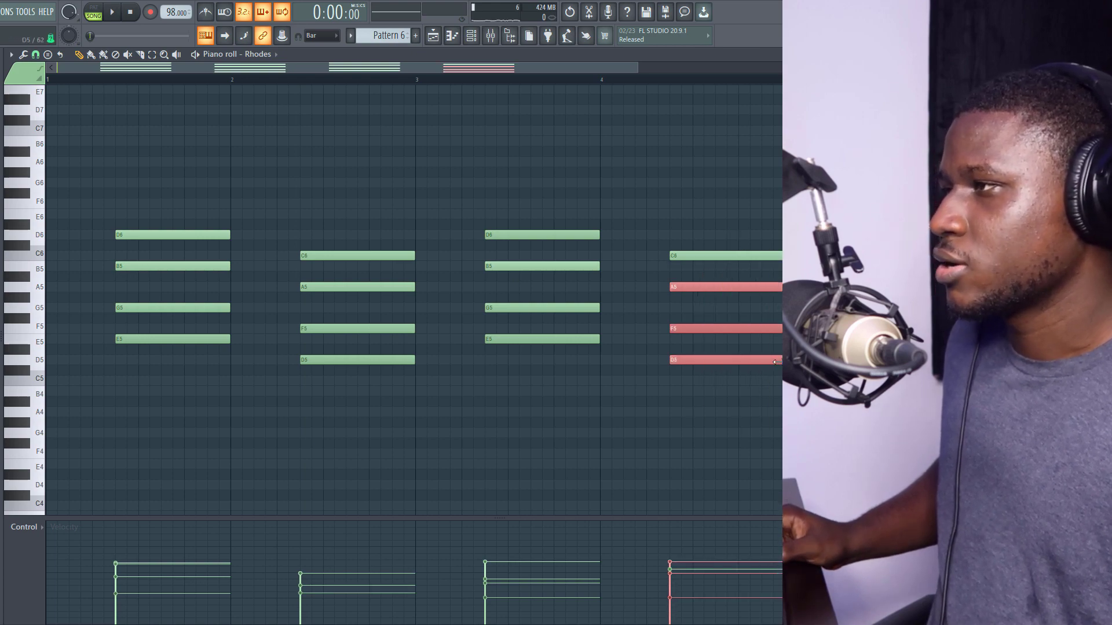
key("space")
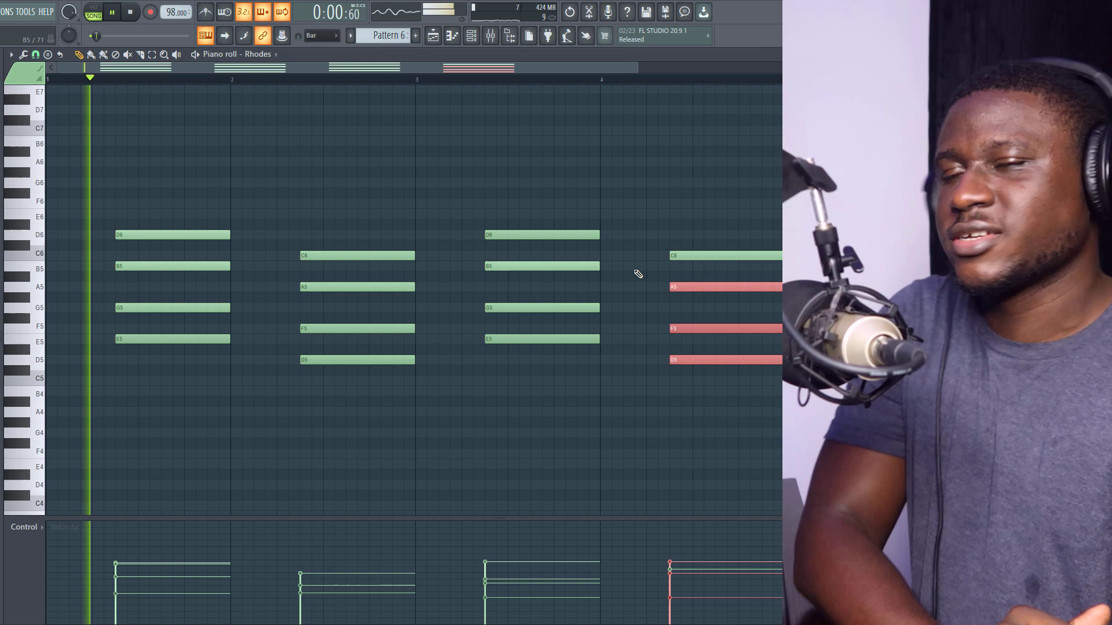
left_click(511, 404)
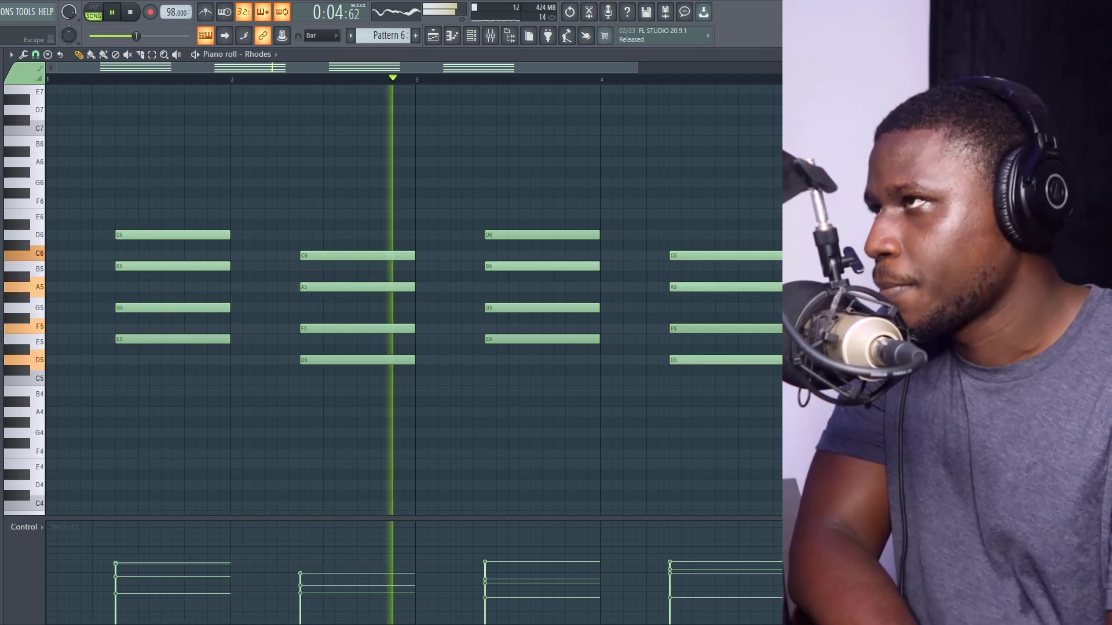
- Close the piano roll and channel rack to return to the playlist, and stop playback
key("F7")
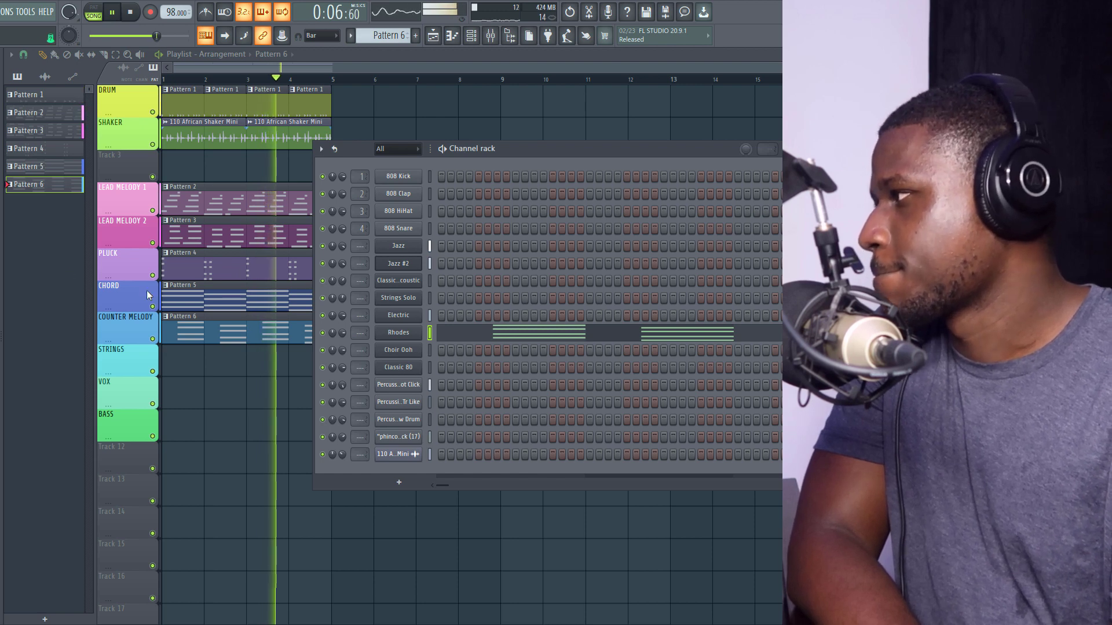
key("F6")
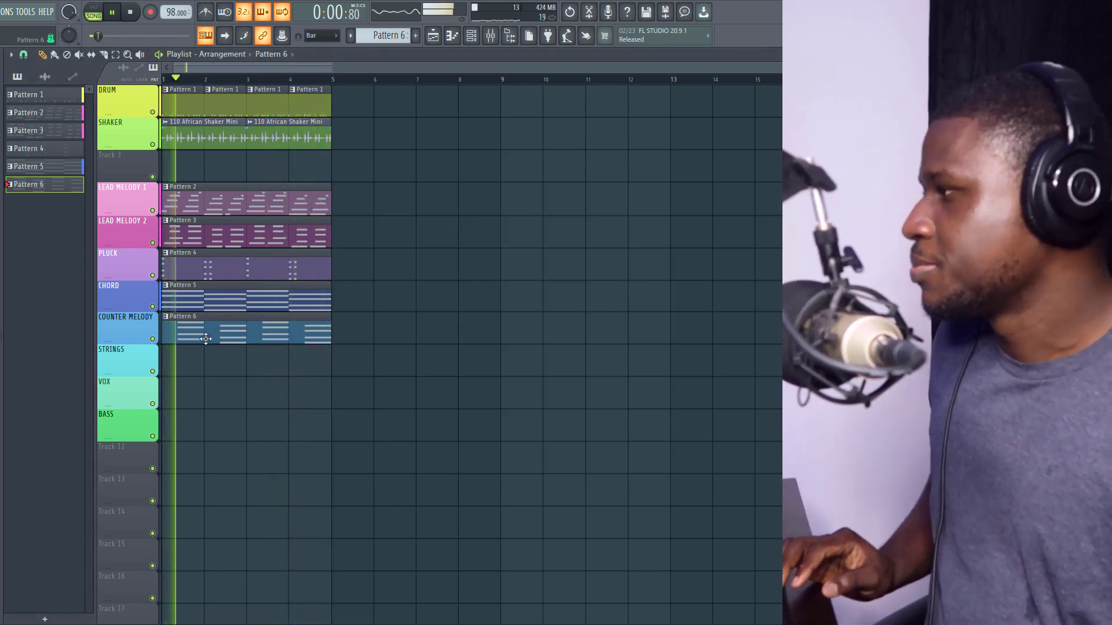
key("space")
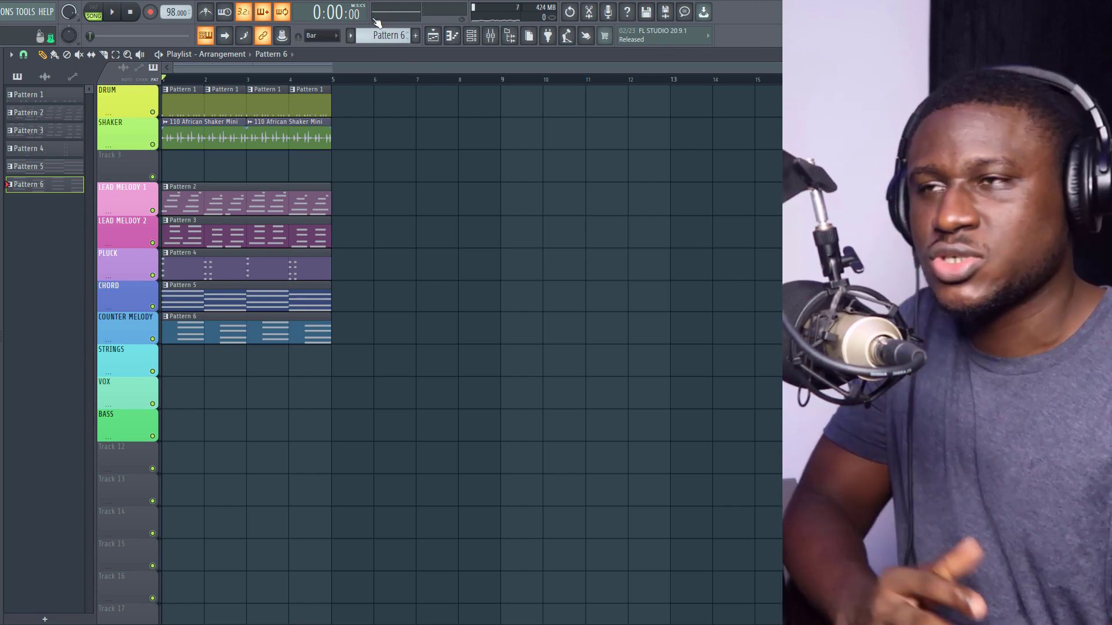
- Create Pattern 7, place it on the STRINGS track and select the Strings Solo channel
left_click(372, 33)
left_click(455, 36)
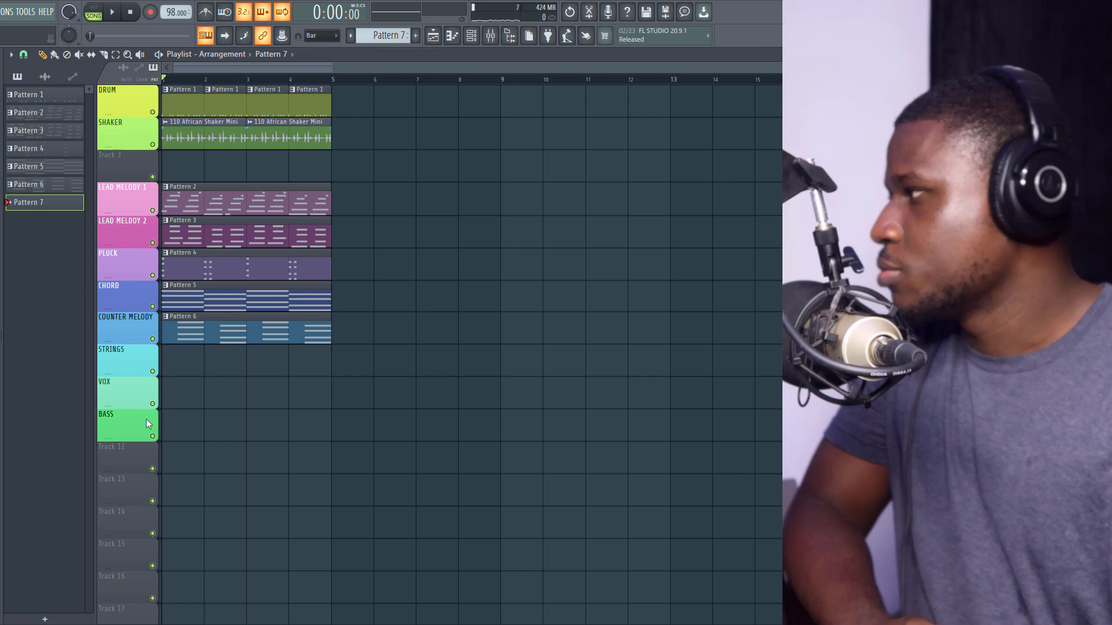
double_click(185, 363)
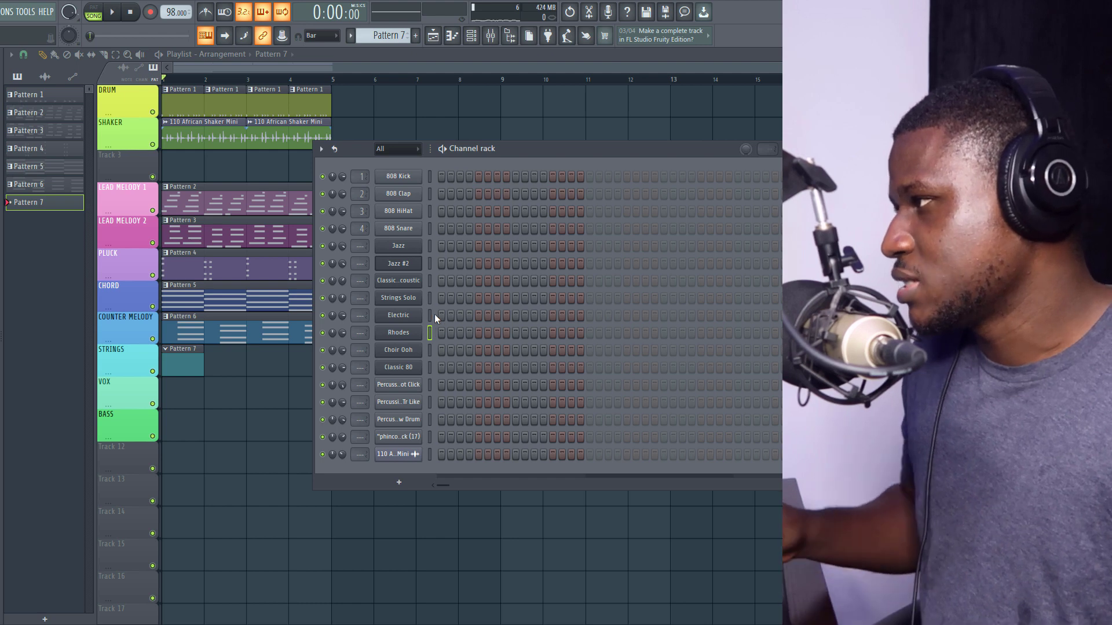
left_click(430, 336)
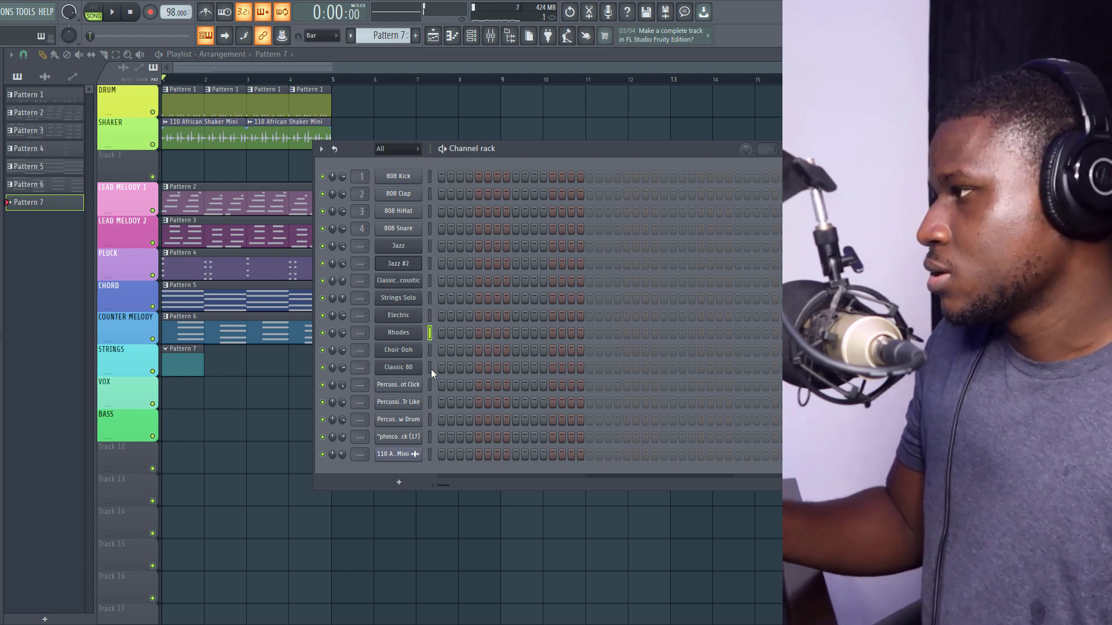
left_click(430, 368)
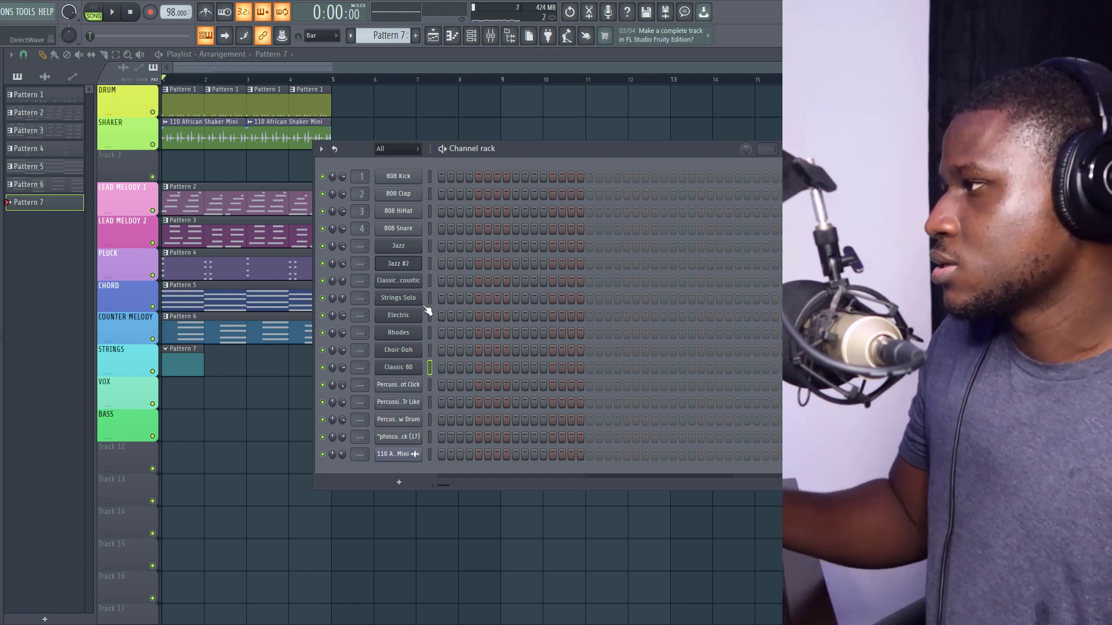
left_click(430, 298)
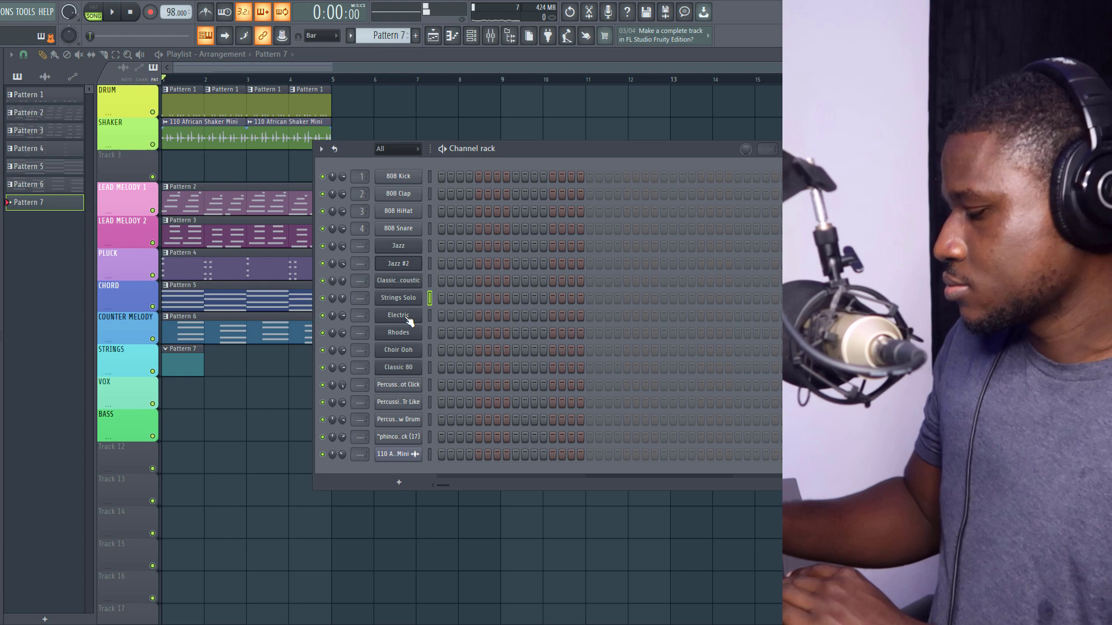
- Record the strings melody into Pattern 7 across bars 1 to 5
key("space")
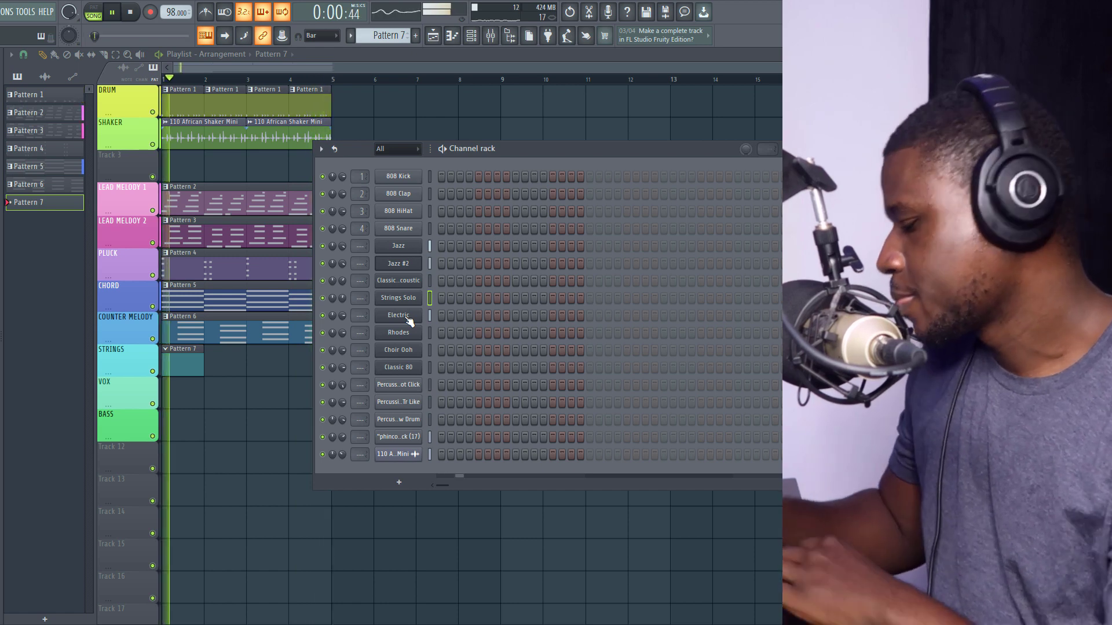
key("space")
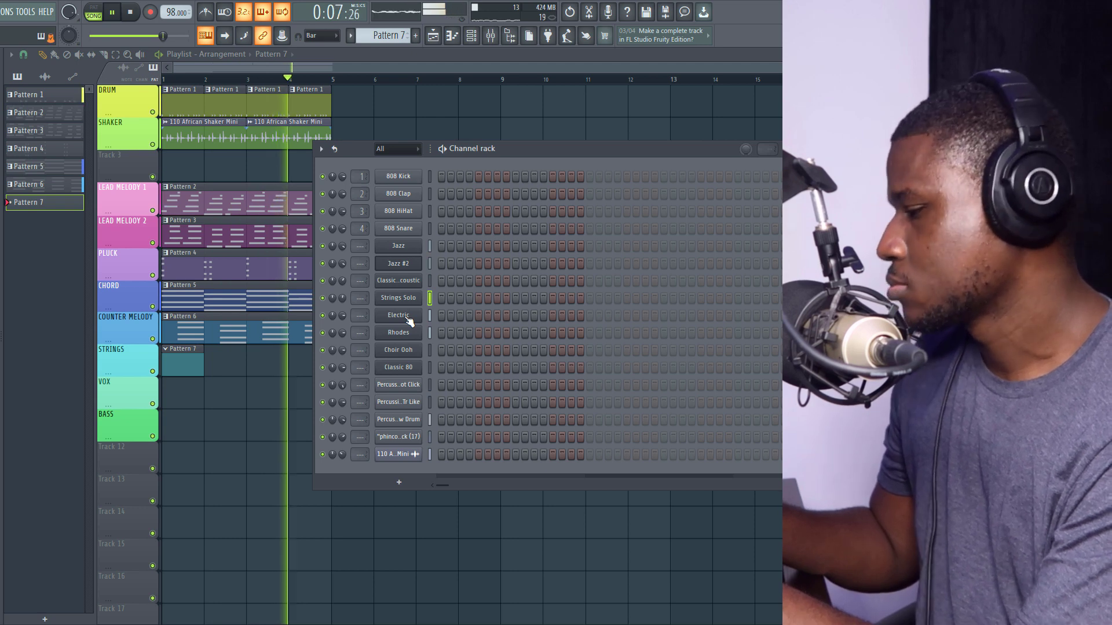
key("space")
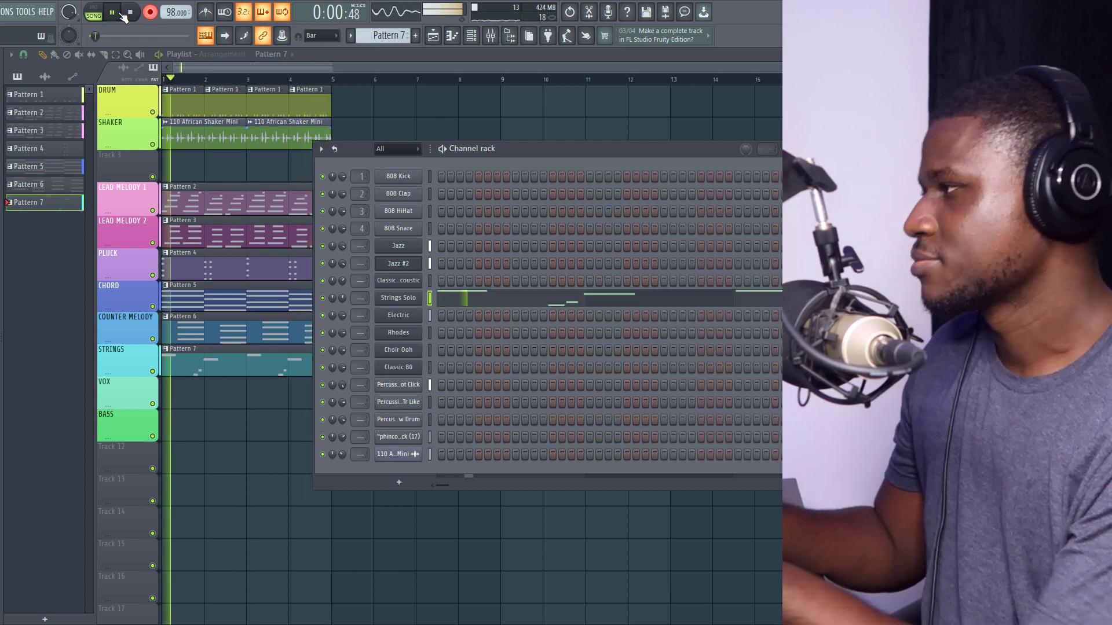
key("space")
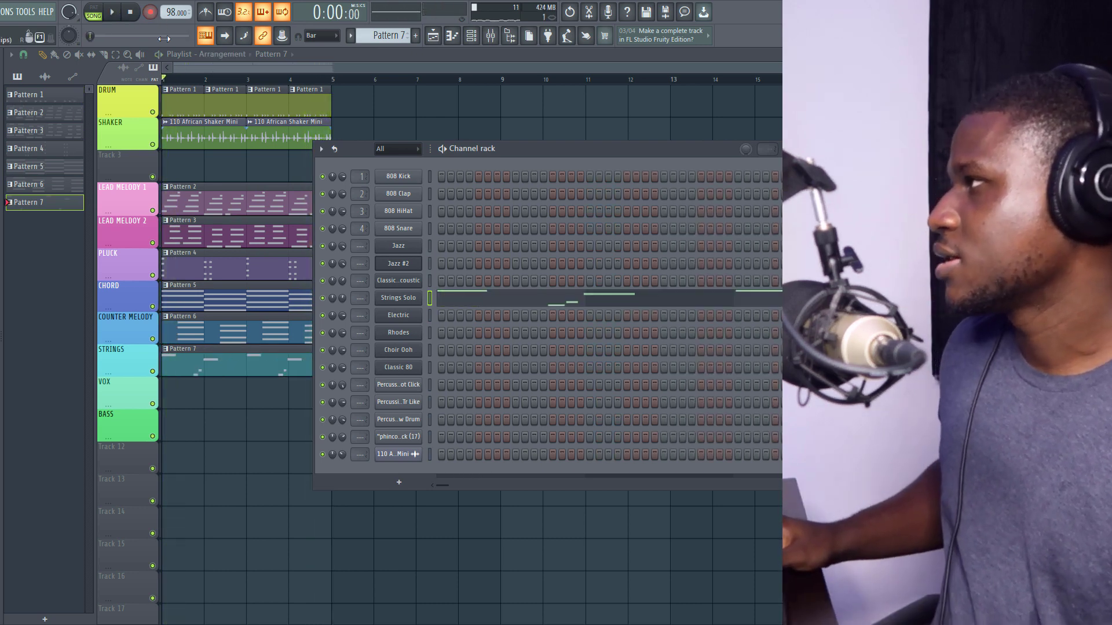
- Open Pattern 7's strings notes, add an E6 note at the start of bar 1, and play it
double_click(227, 377)
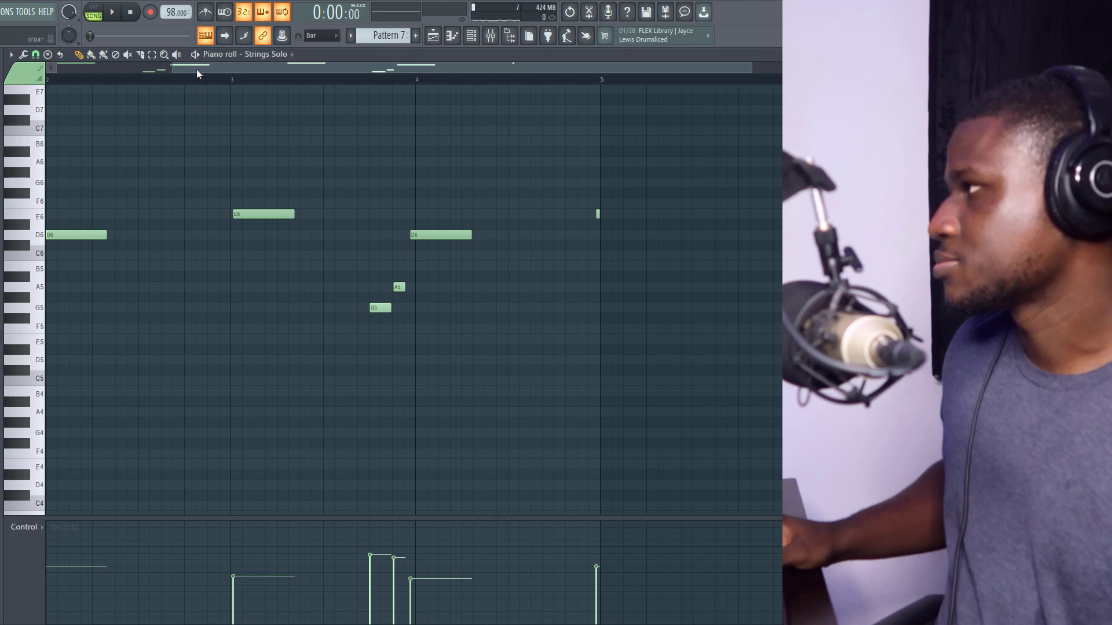
left_click_drag(196, 69, 81, 68)
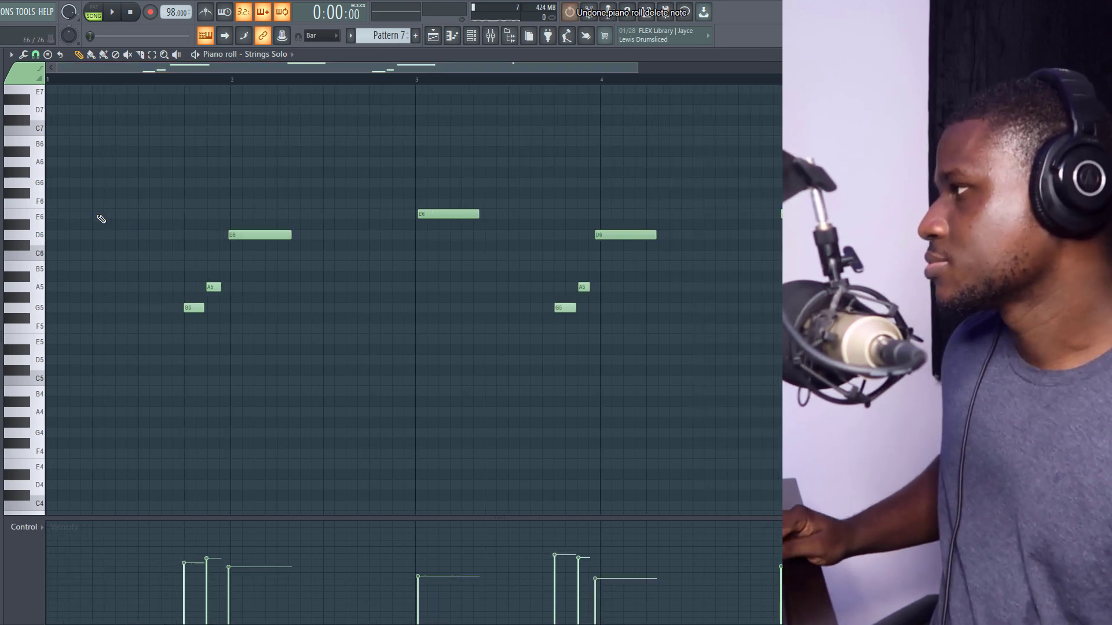
left_click(101, 218)
key("space")
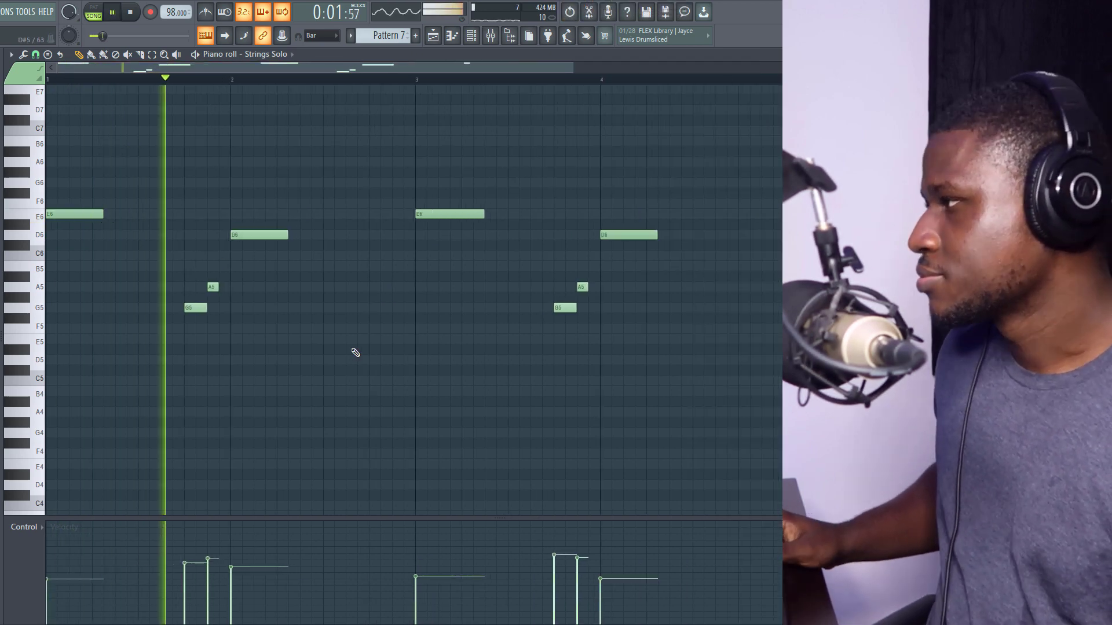
key("space")
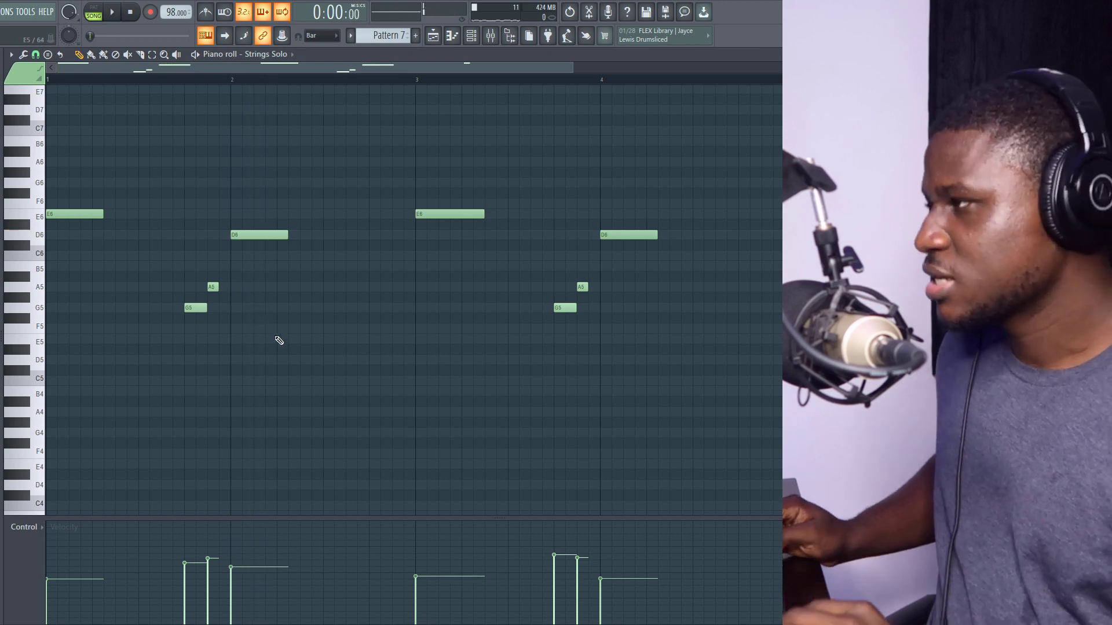
- Transpose the whole strings melody up one octave and play it back
key("ctrl+Up")
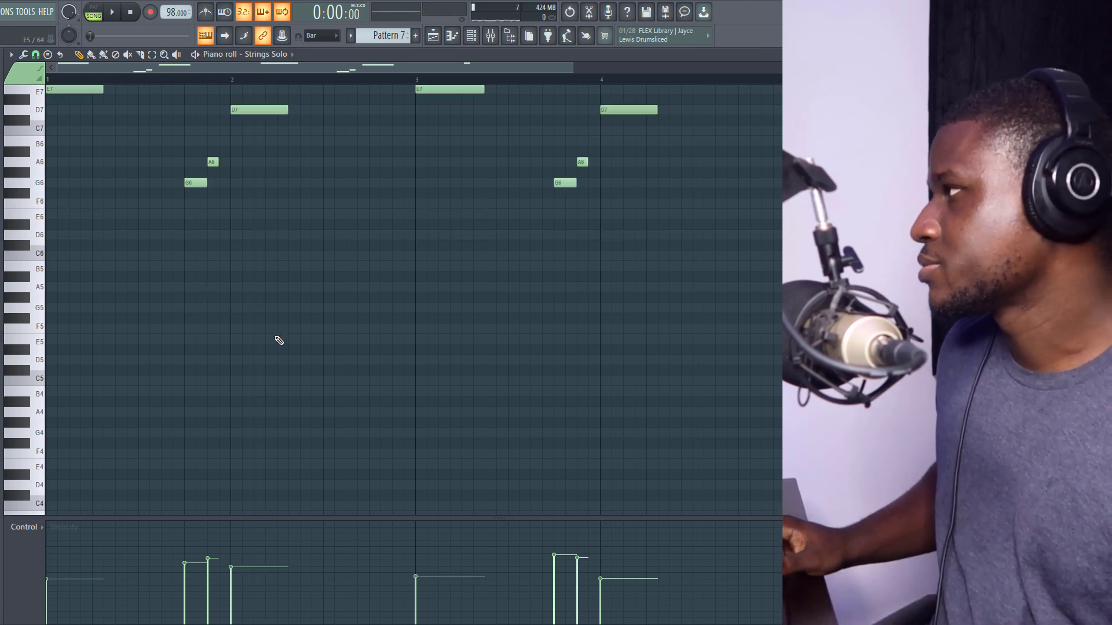
key("space")
scroll(279, 340, "up", 4)
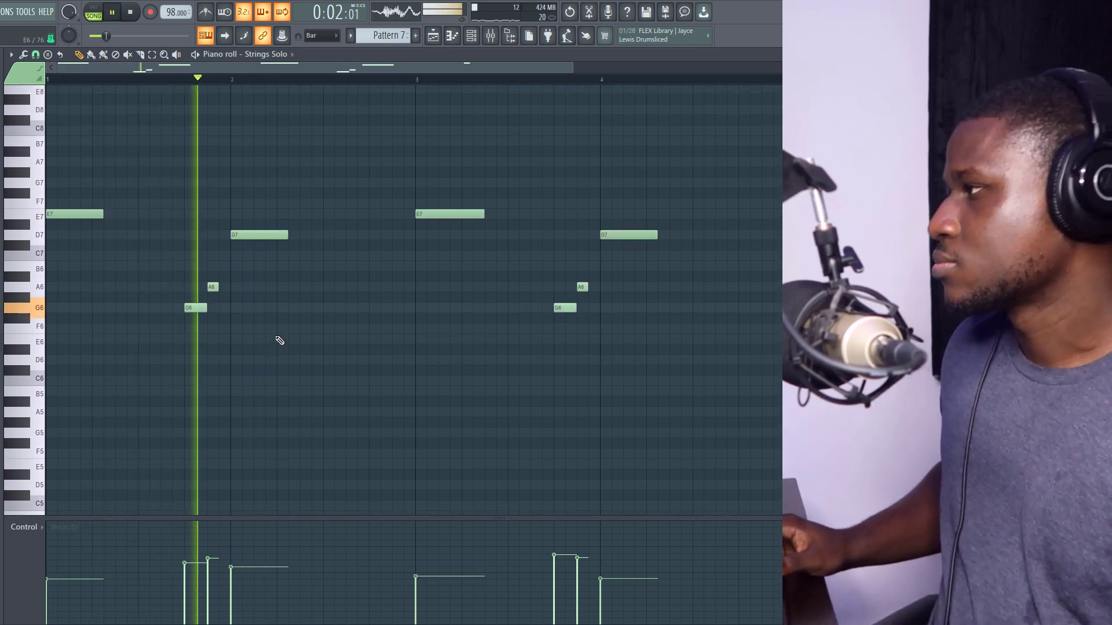
scroll(279, 341, "up", 2)
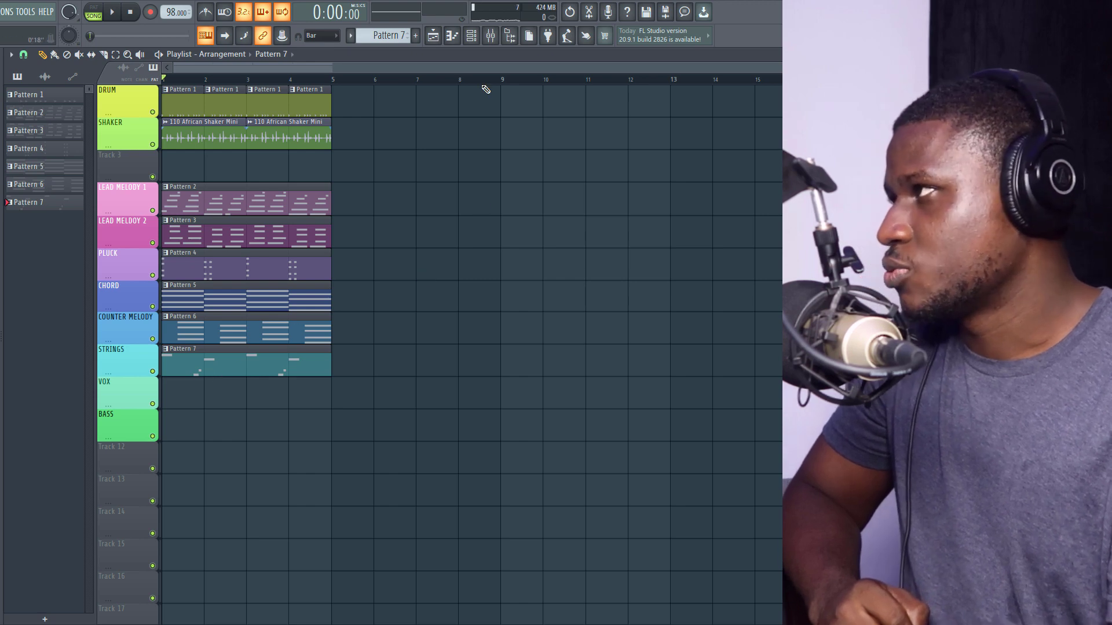
- Select the Choir Ooh channel, check its Direct Wave settings, and play the song to audition it
left_click(480, 37)
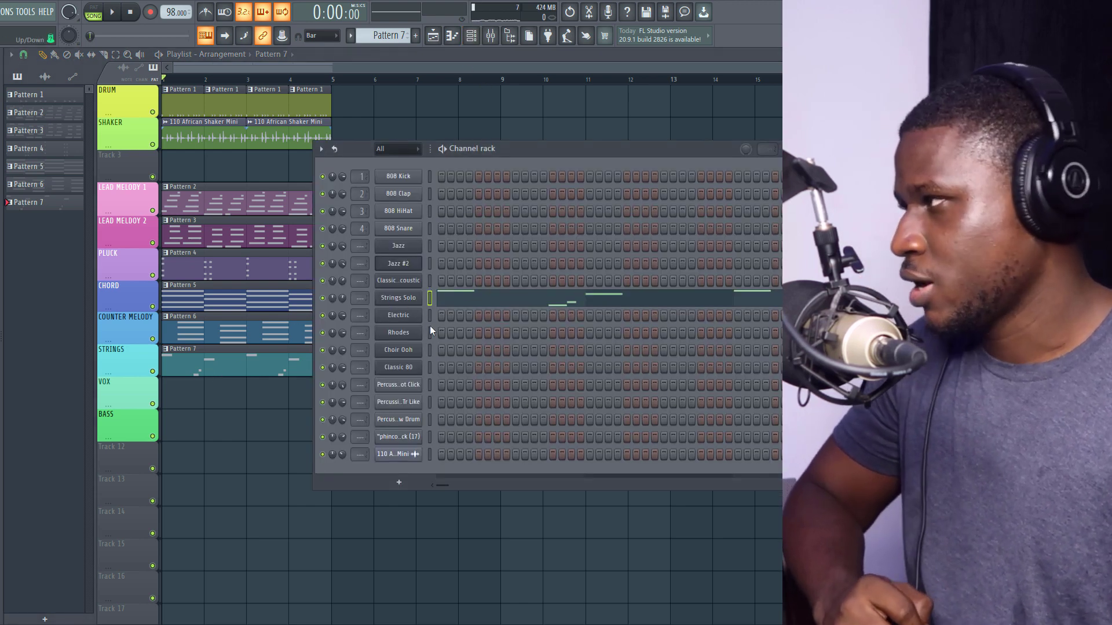
left_click(434, 351)
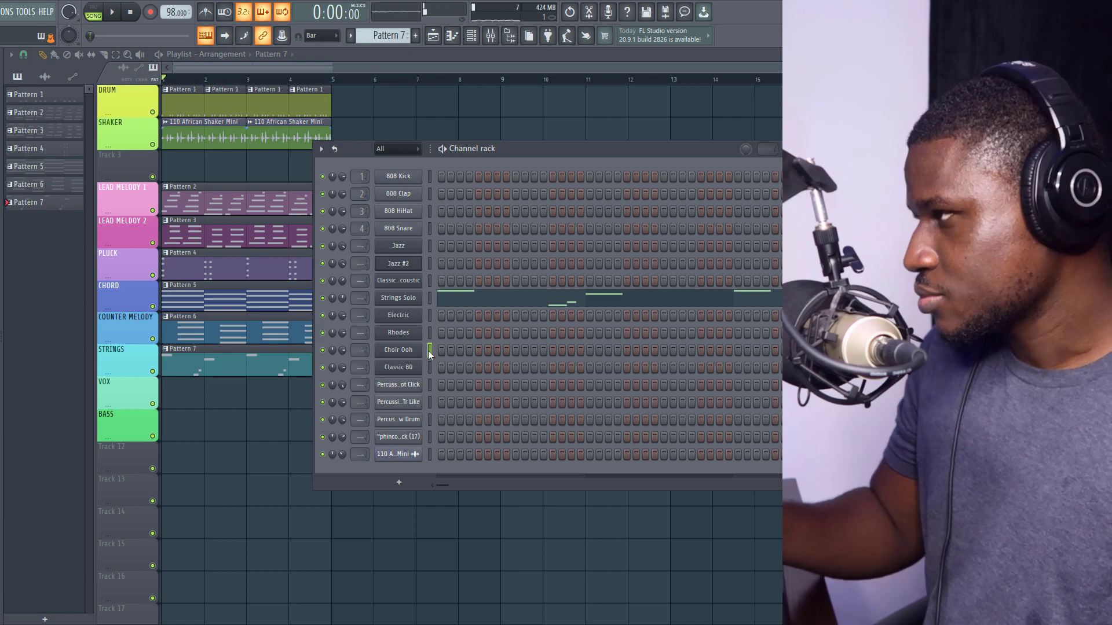
left_click(427, 352)
left_click(541, 354)
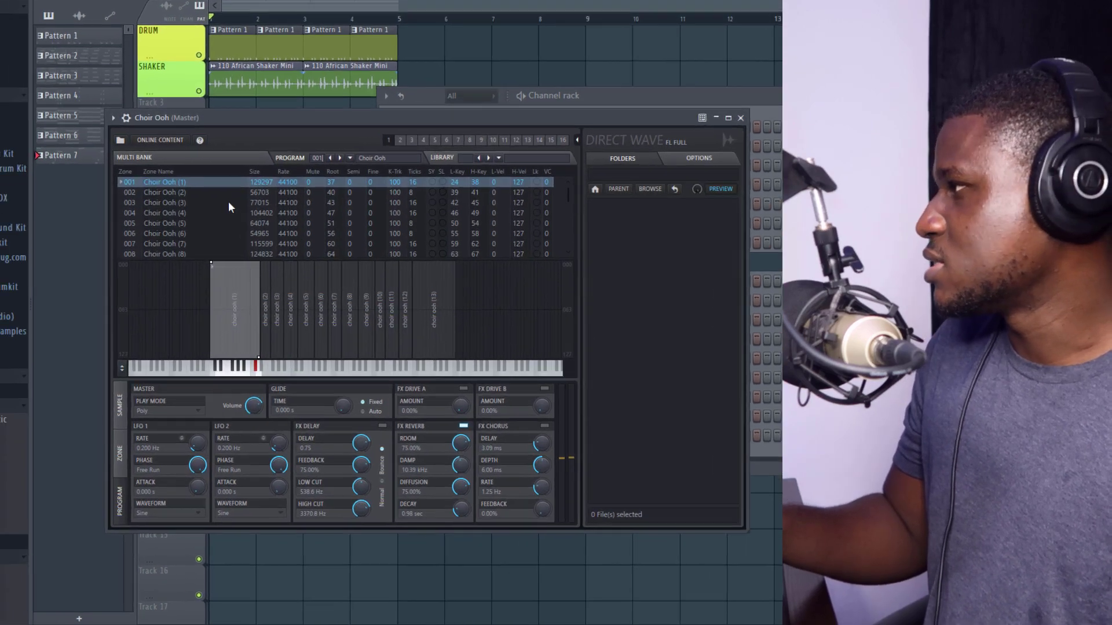
scroll(66, 431, "down", 5)
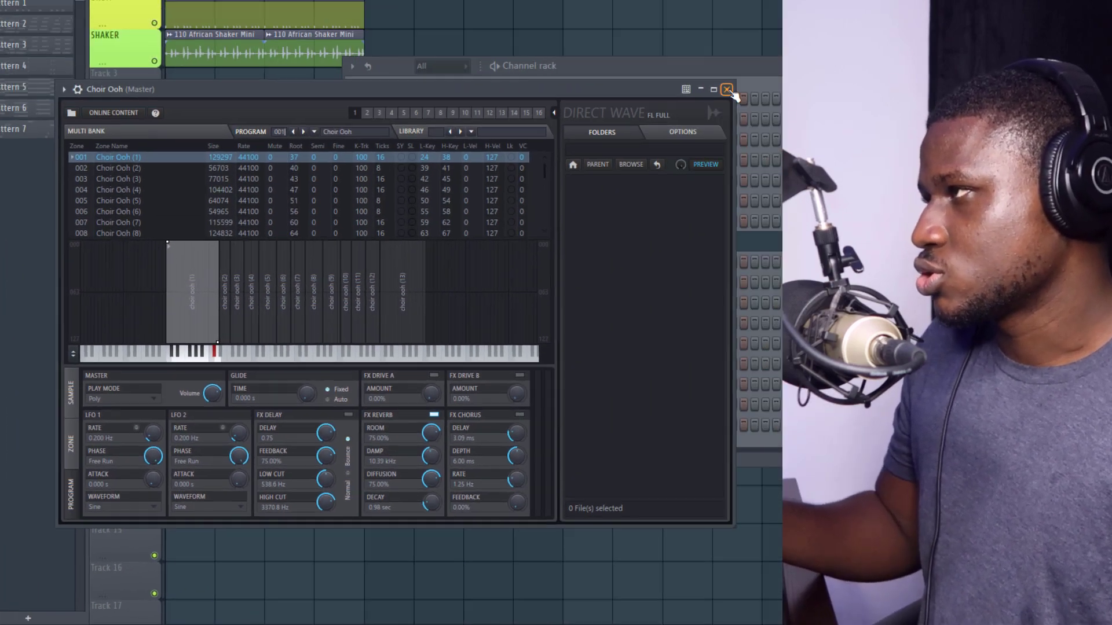
left_click(722, 89)
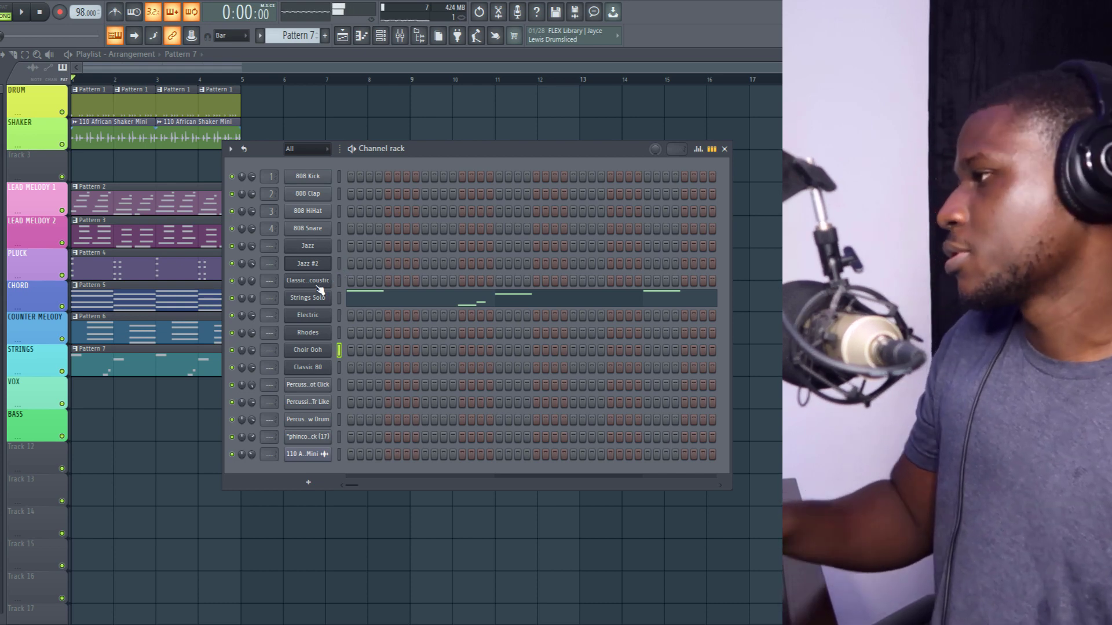
key("space")
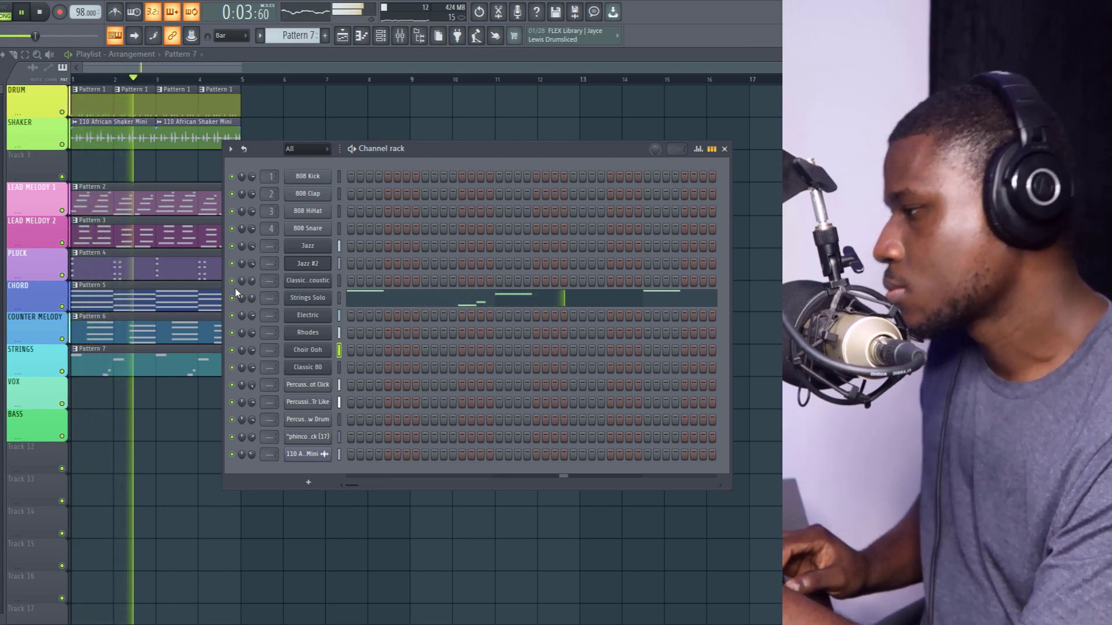
key("space")
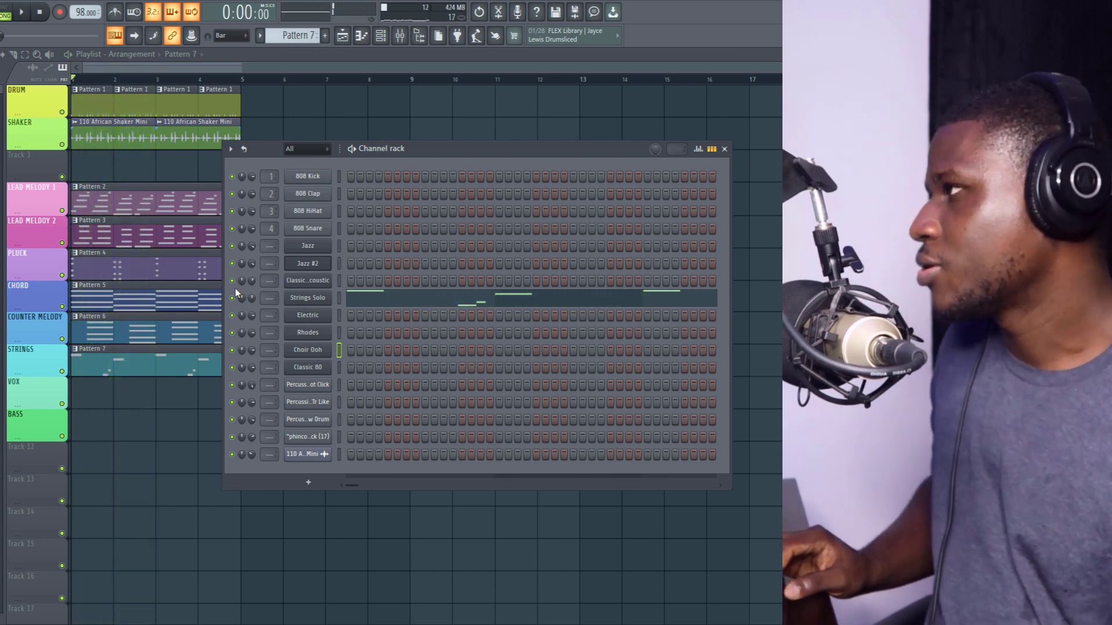
- Place new Pattern 8 at bar 1 of VOX, record a Choir Ooh part, and open it
left_click(294, 35)
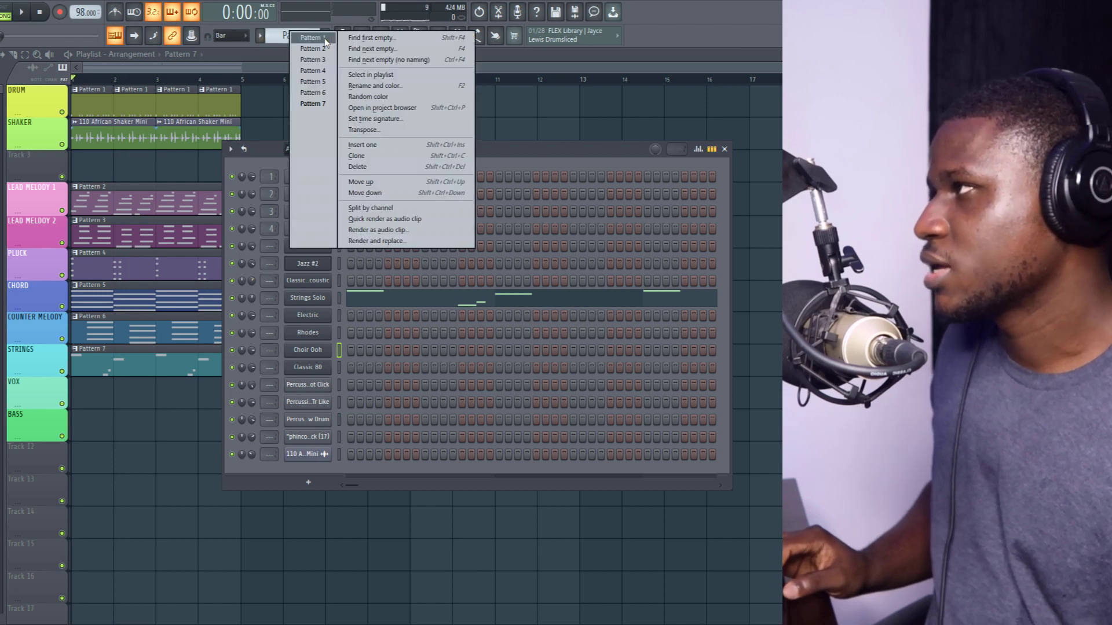
left_click(365, 40)
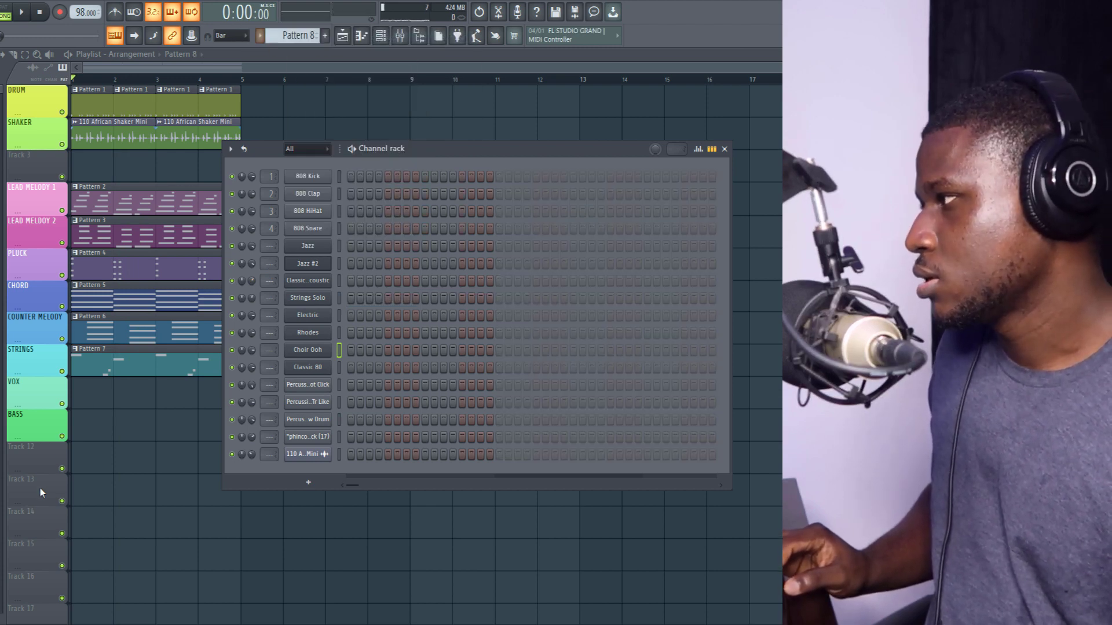
left_click(101, 395)
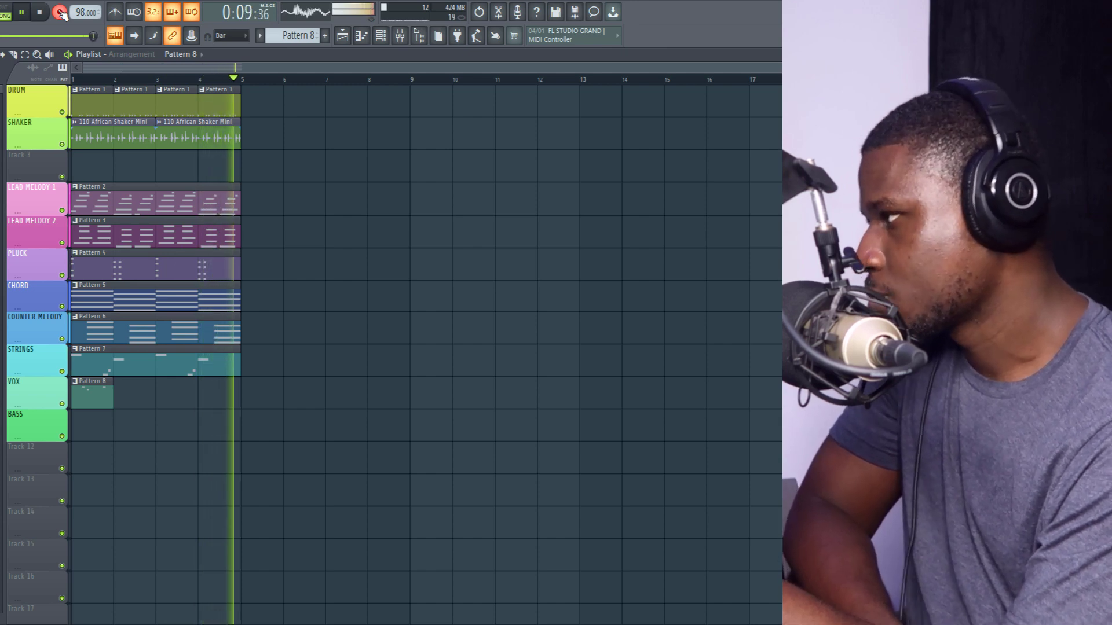
key("space")
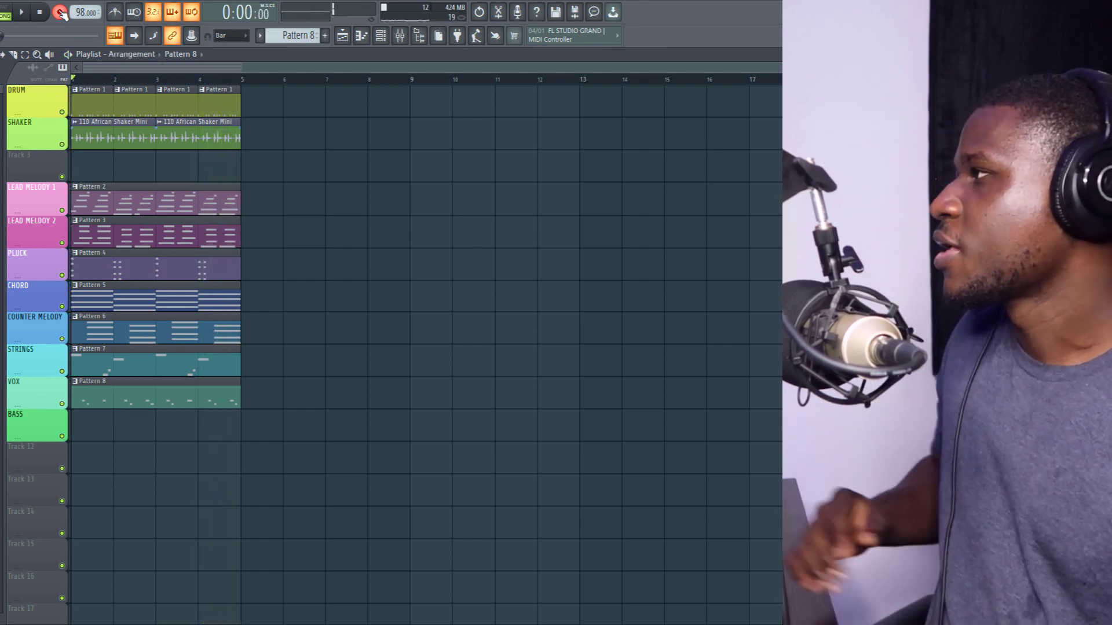
double_click(96, 400)
key("space")
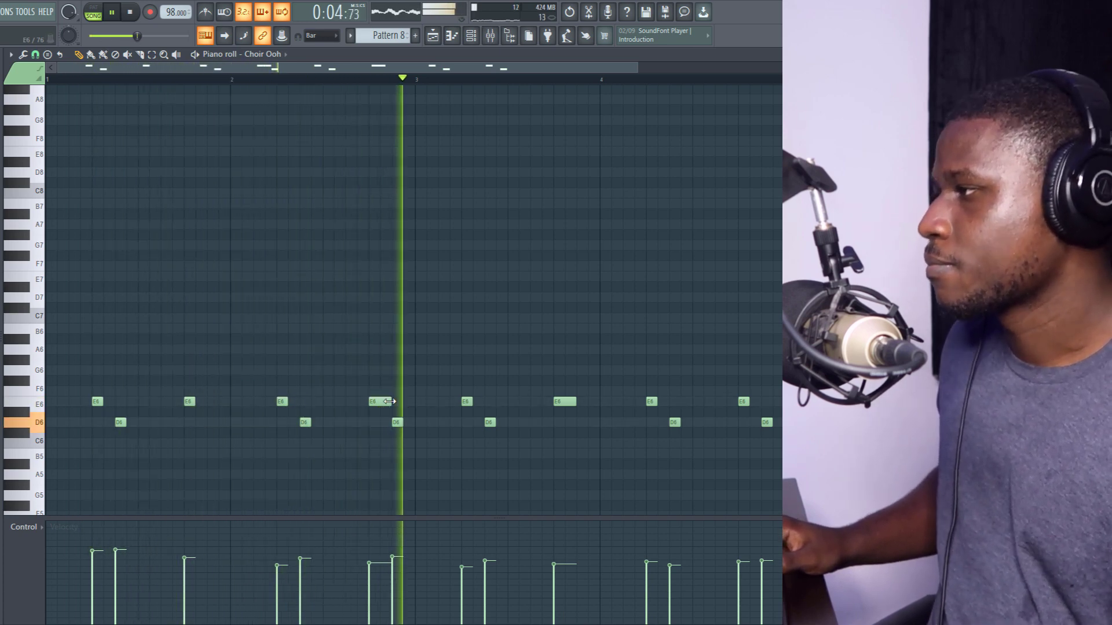
- Shorten the E6 choir note near the end of bar 2 and audition the part
left_click_drag(389, 401, 379, 402)
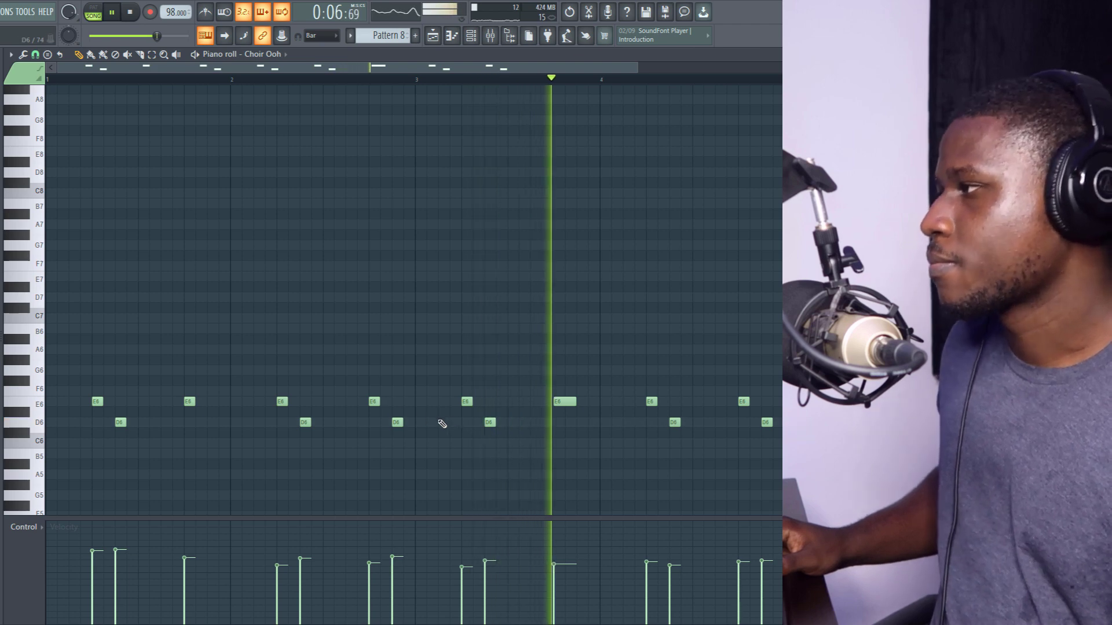
key("space")
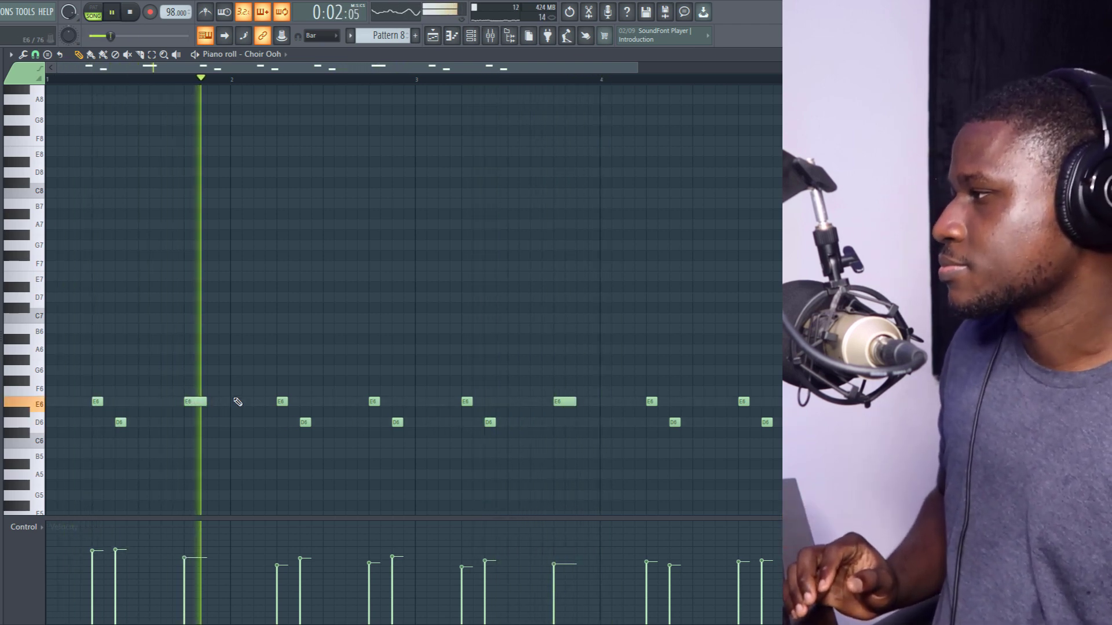
scroll(238, 403, "down", 1)
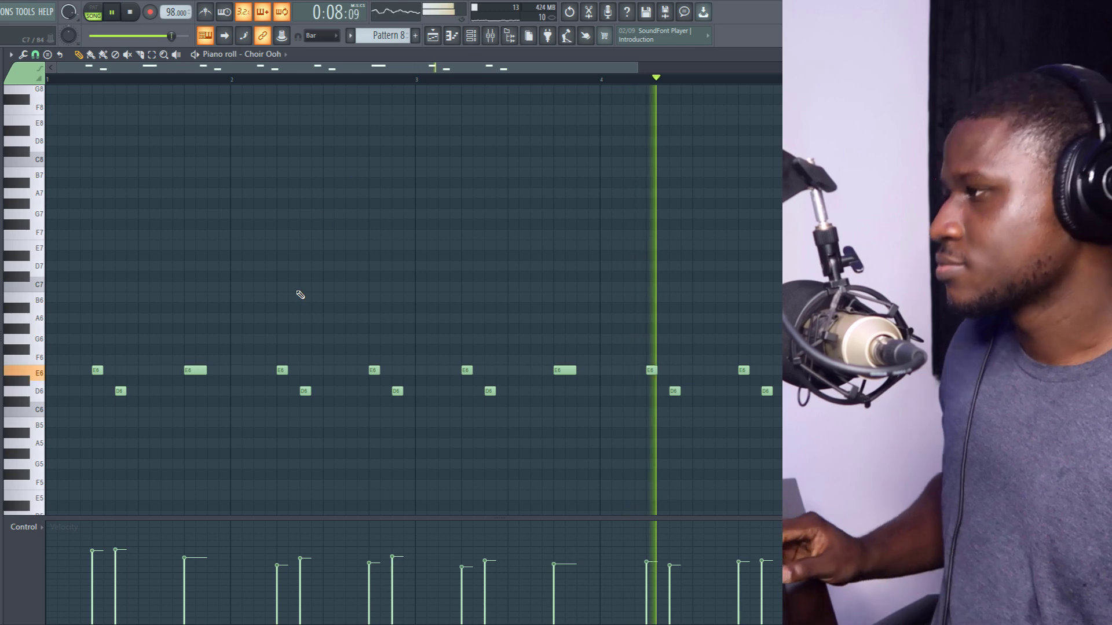
key("space")
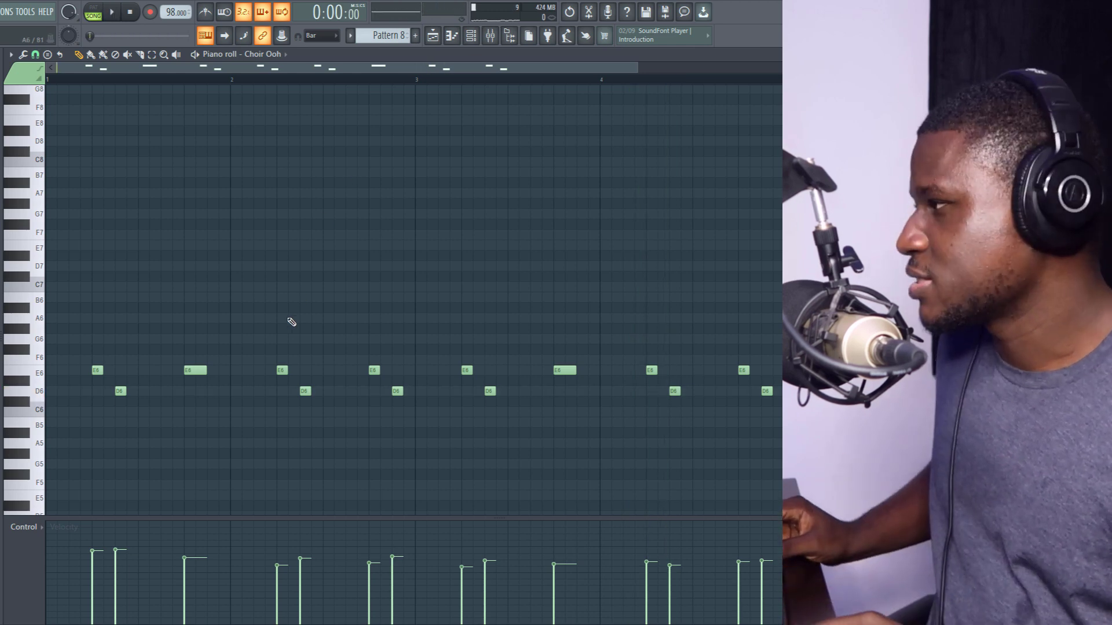
- Try the choir notes an octave higher, then bring them back down to E6 and D6
key("ctrl+Up")
key("space")
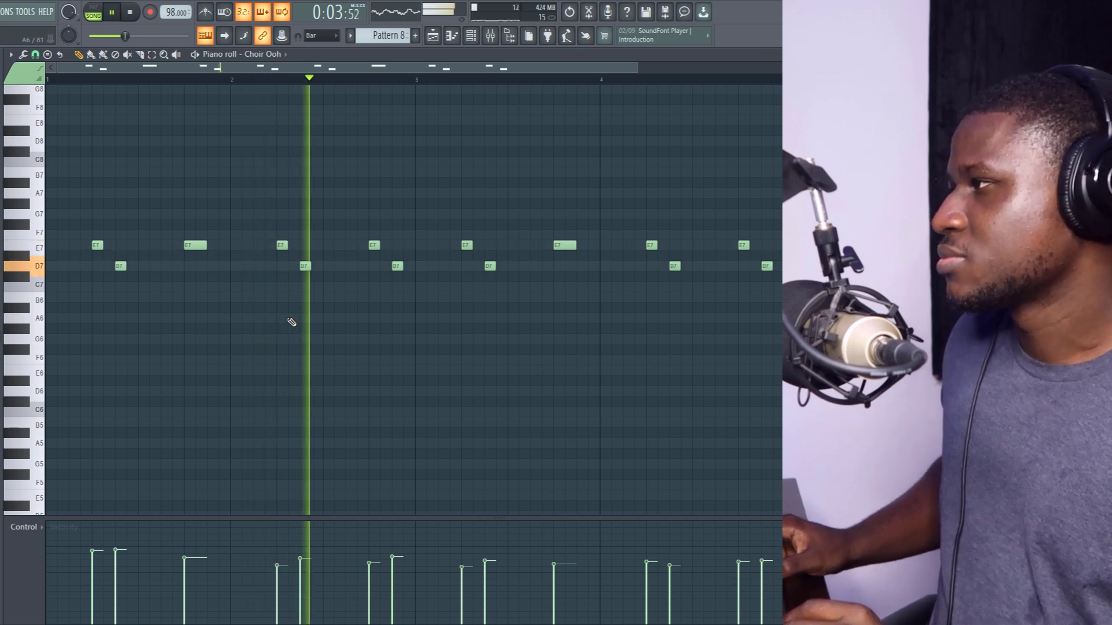
key("space")
key("ctrl+Down")
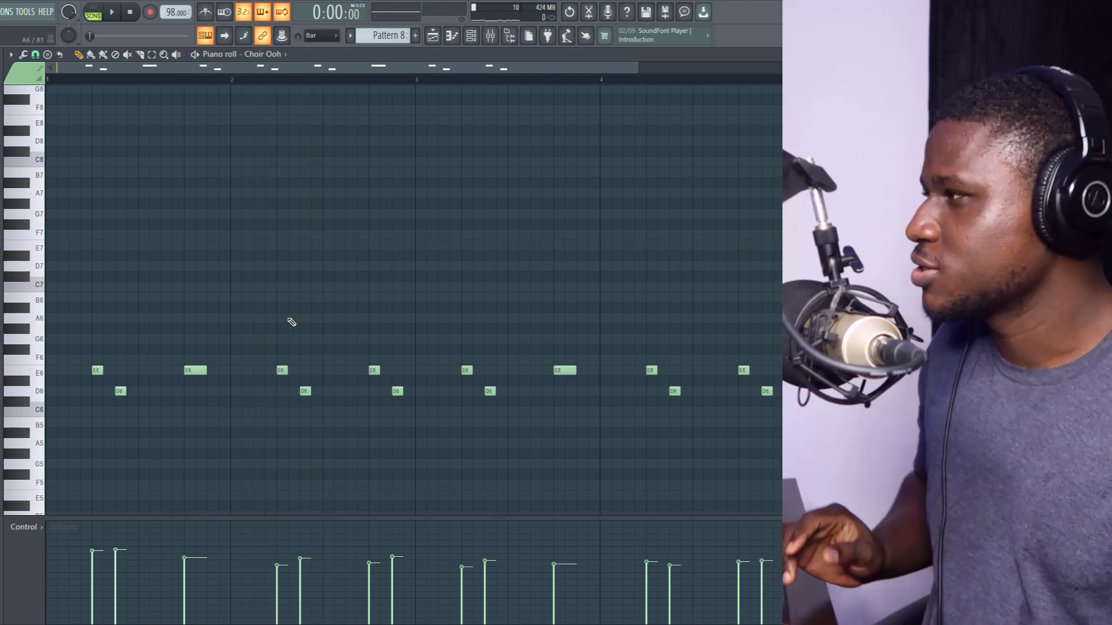
key("space")
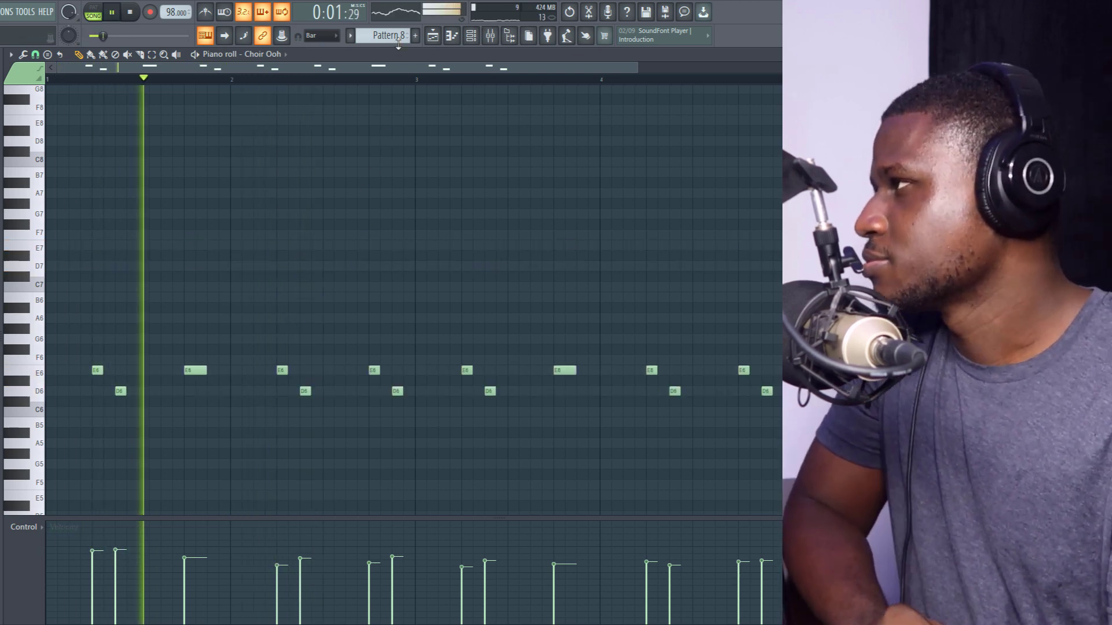
left_click(438, 39)
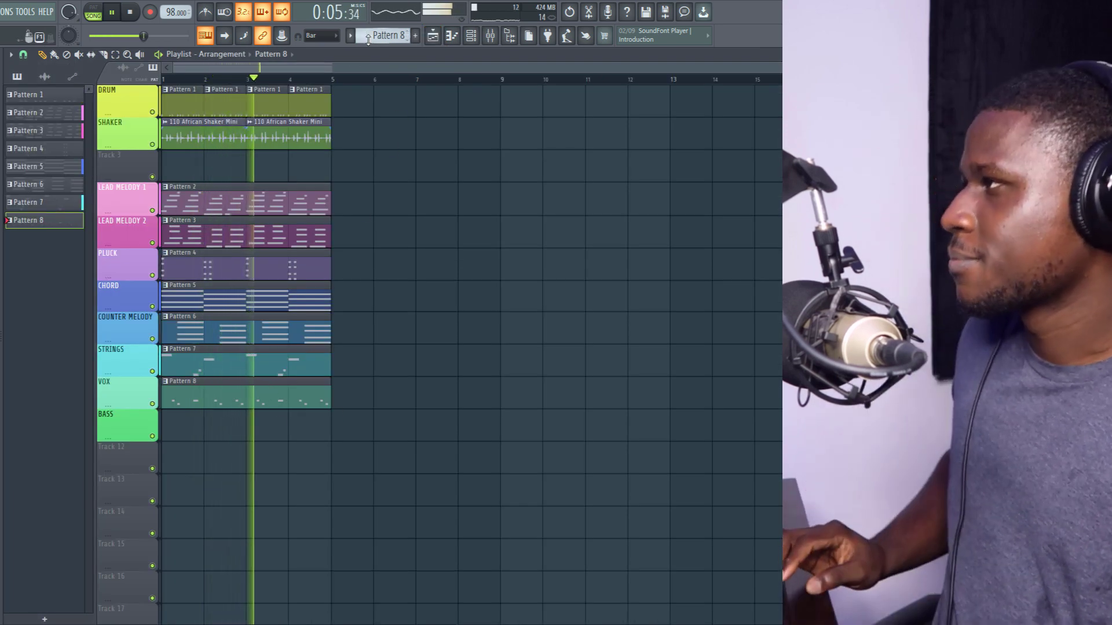
- Add a new empty Pattern 9 and place it at bar 1 of the BASS track
key("space")
left_click(373, 38)
left_click(406, 51)
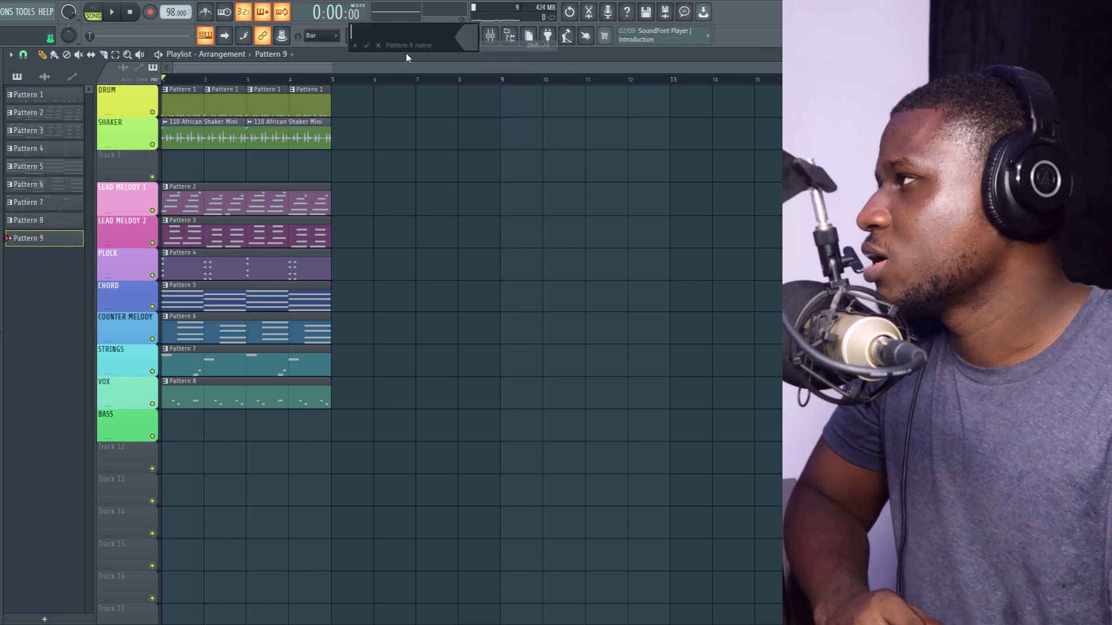
left_click(367, 46)
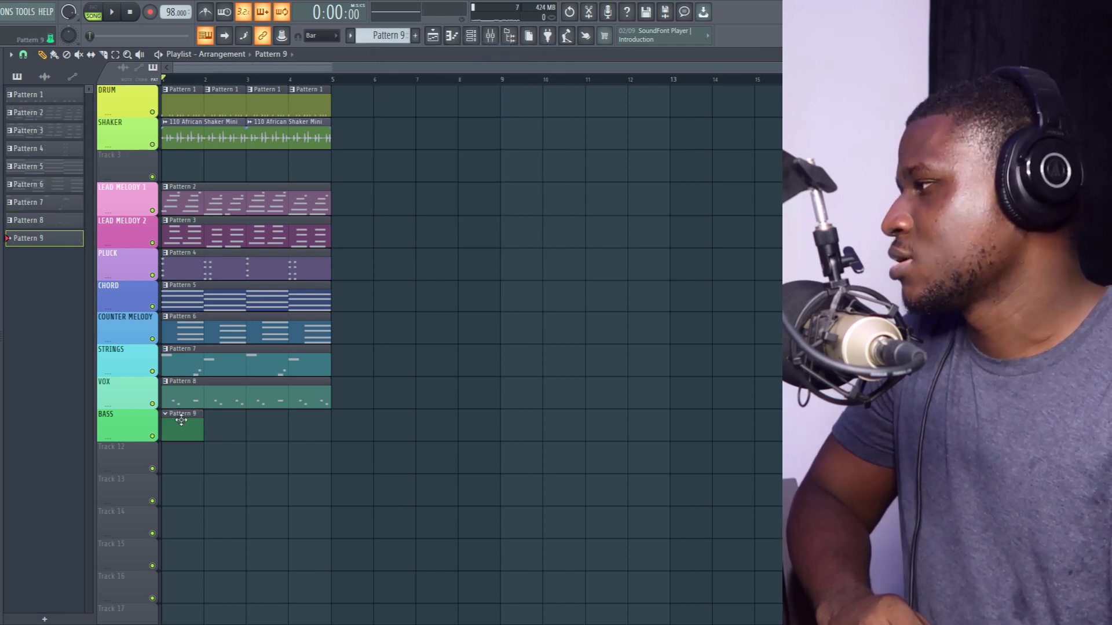
- Open Pattern 9's channels and view the Classic 80 notes in the piano roll
double_click(181, 420)
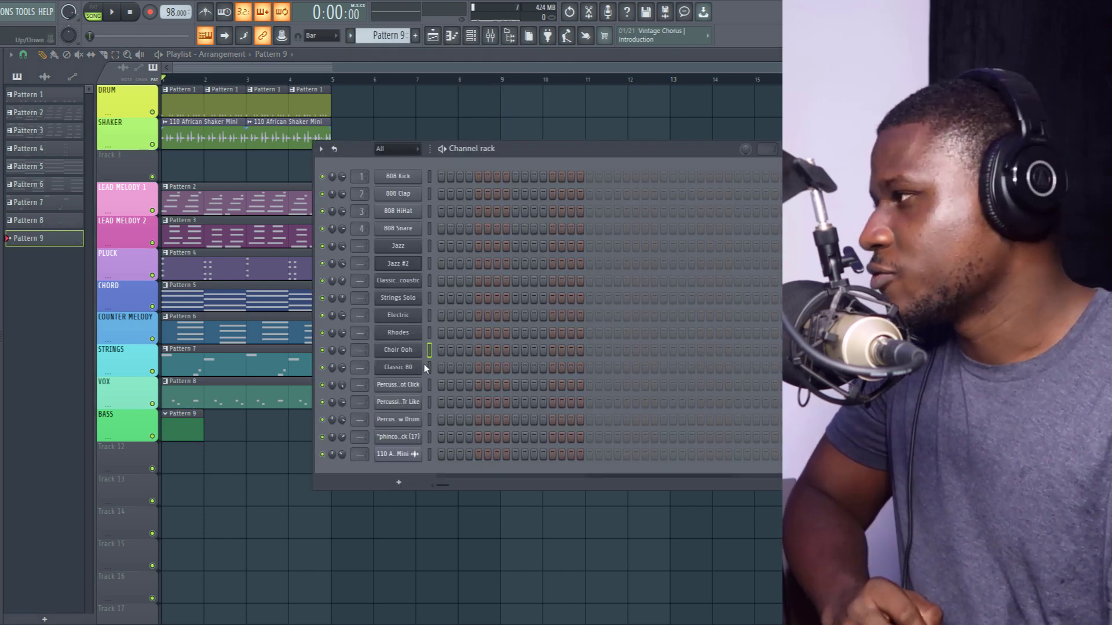
right_click(425, 361)
left_click(440, 364)
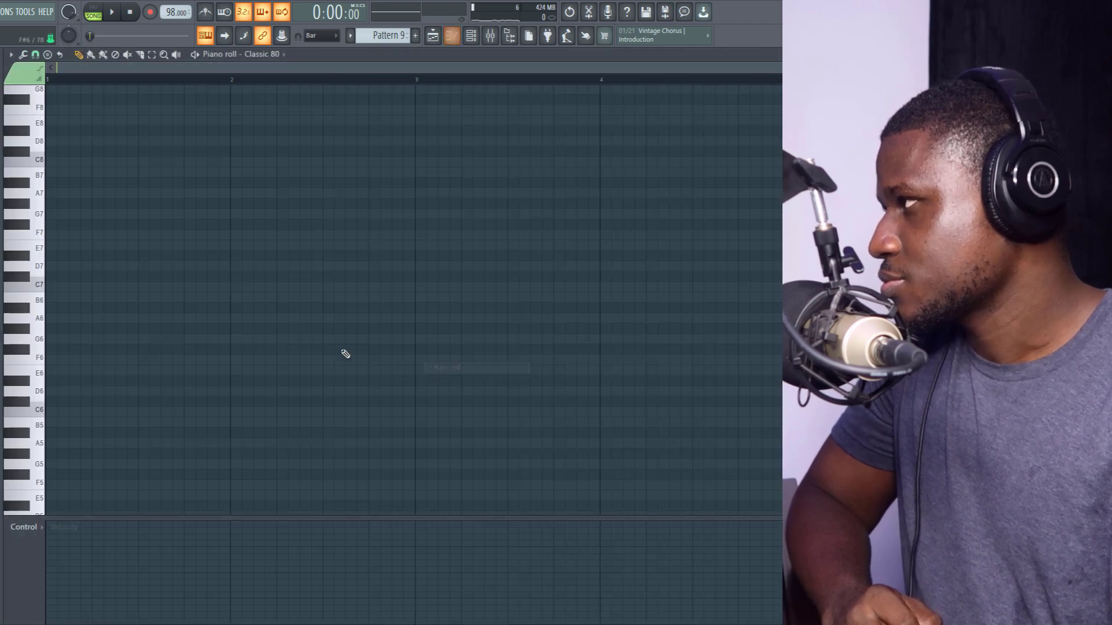
key("F5")
key("F5")
key("F5")
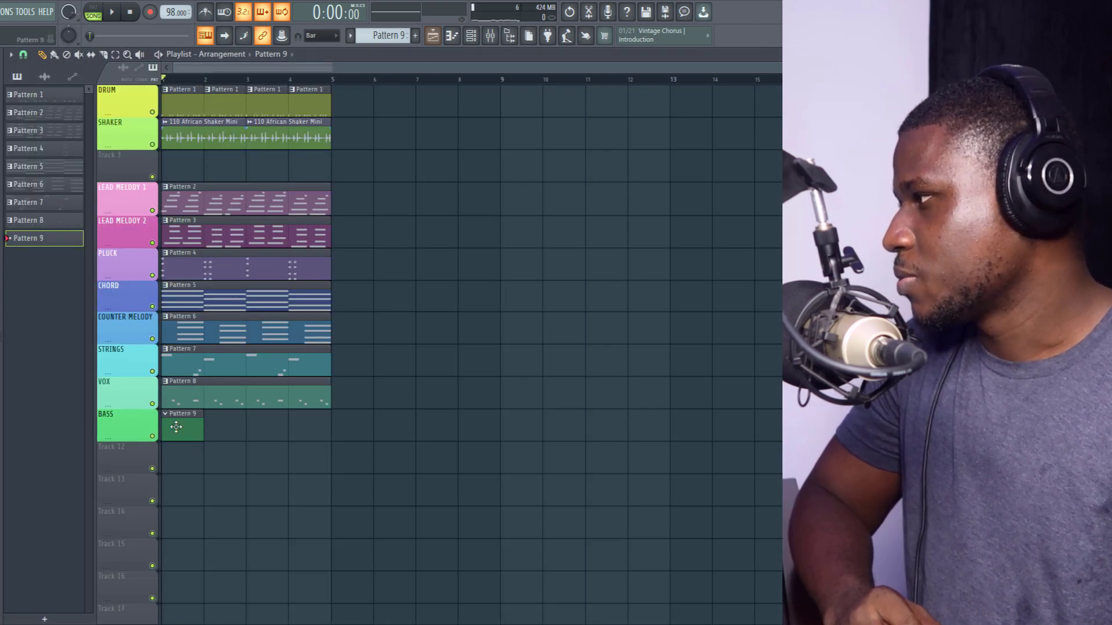
double_click(174, 433)
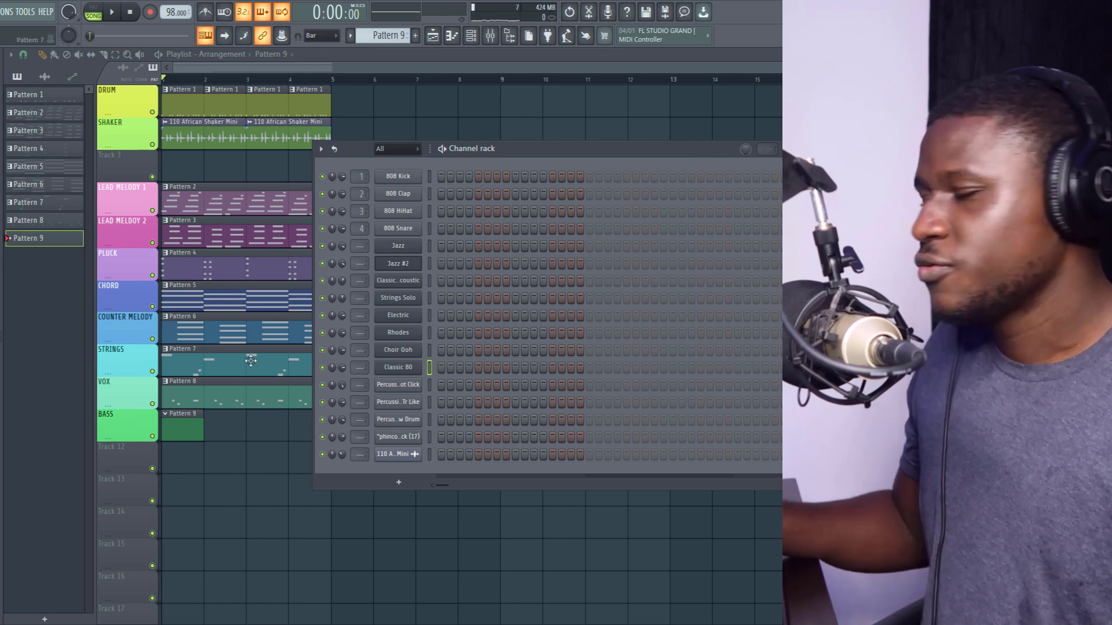
- Copy the Electric channel's notes from Pattern 5 onto Pattern 9's 808 Kick channel
left_click(207, 290)
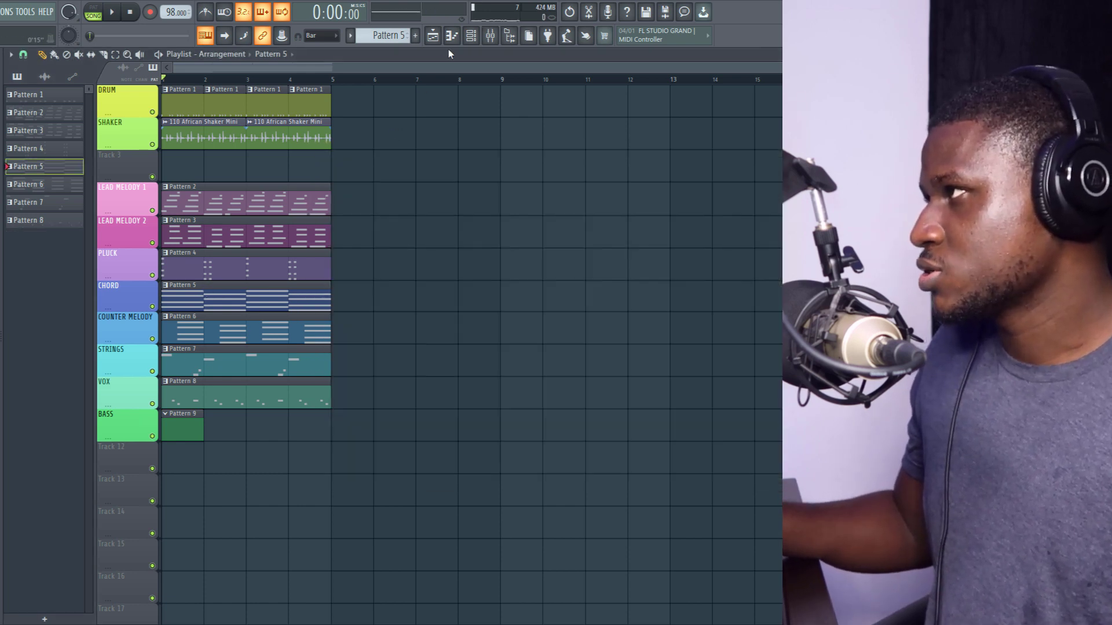
left_click(470, 35)
right_click(417, 315)
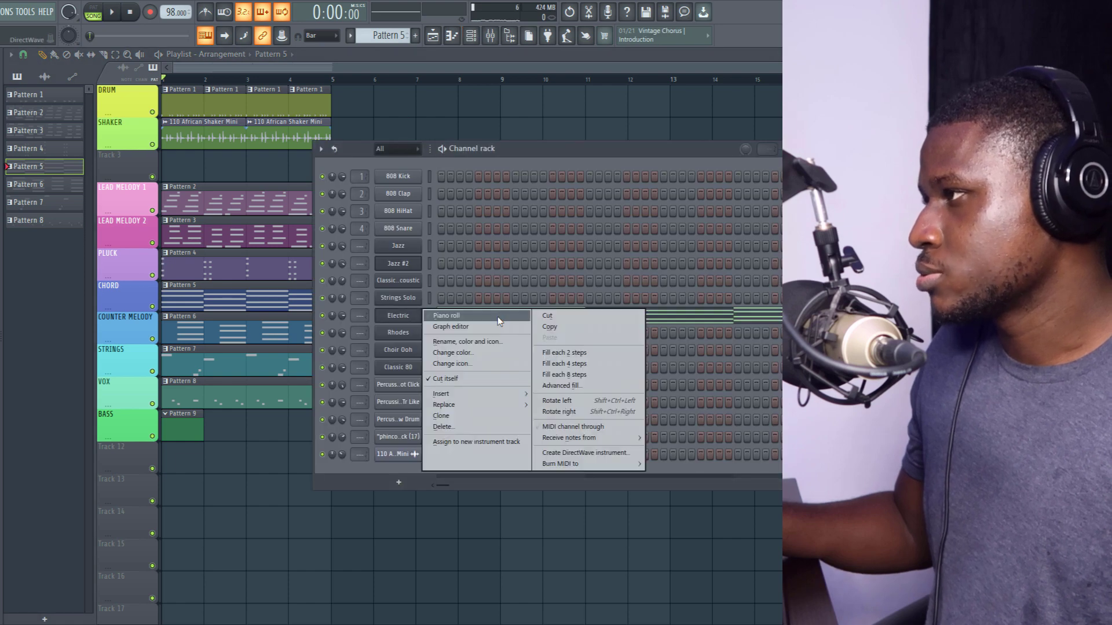
left_click(544, 328)
double_click(181, 427)
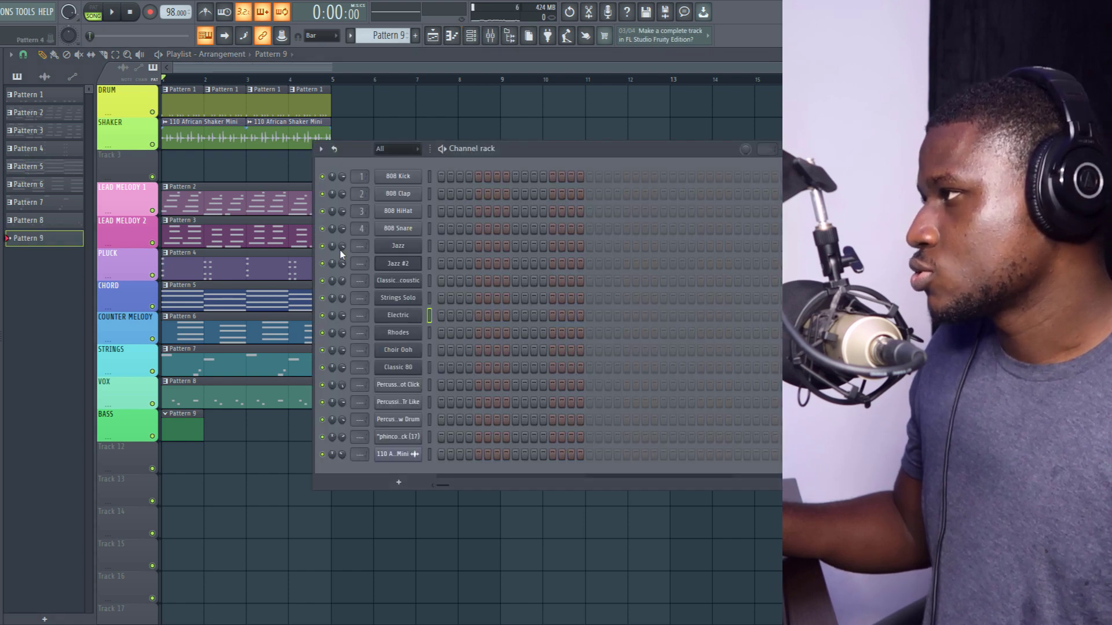
right_click(399, 182)
left_click(536, 203)
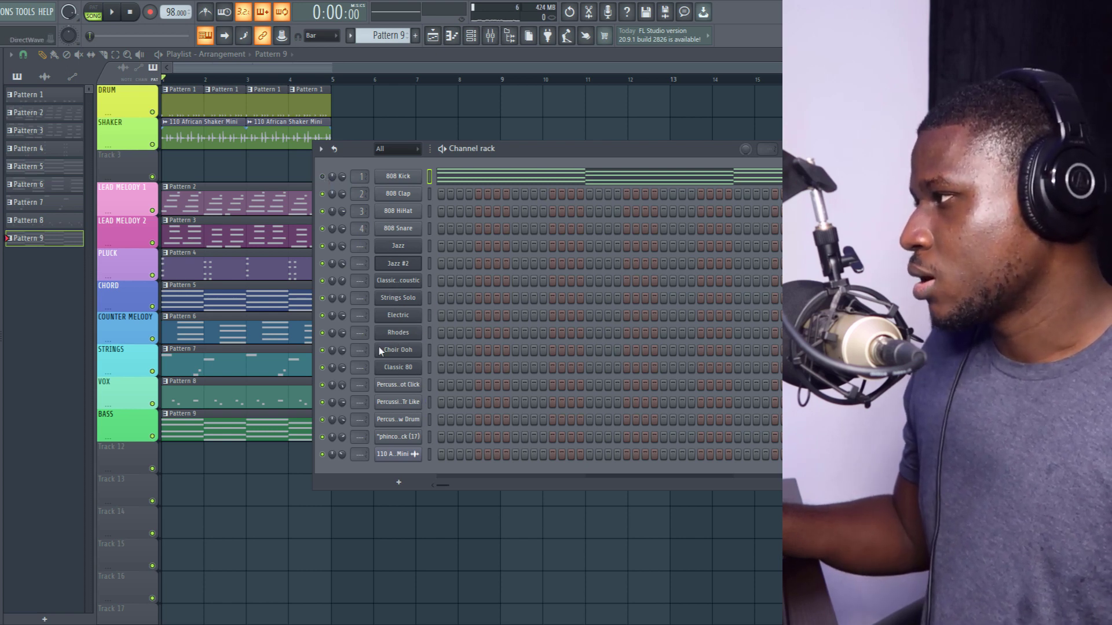
right_click(428, 366)
left_click(429, 366)
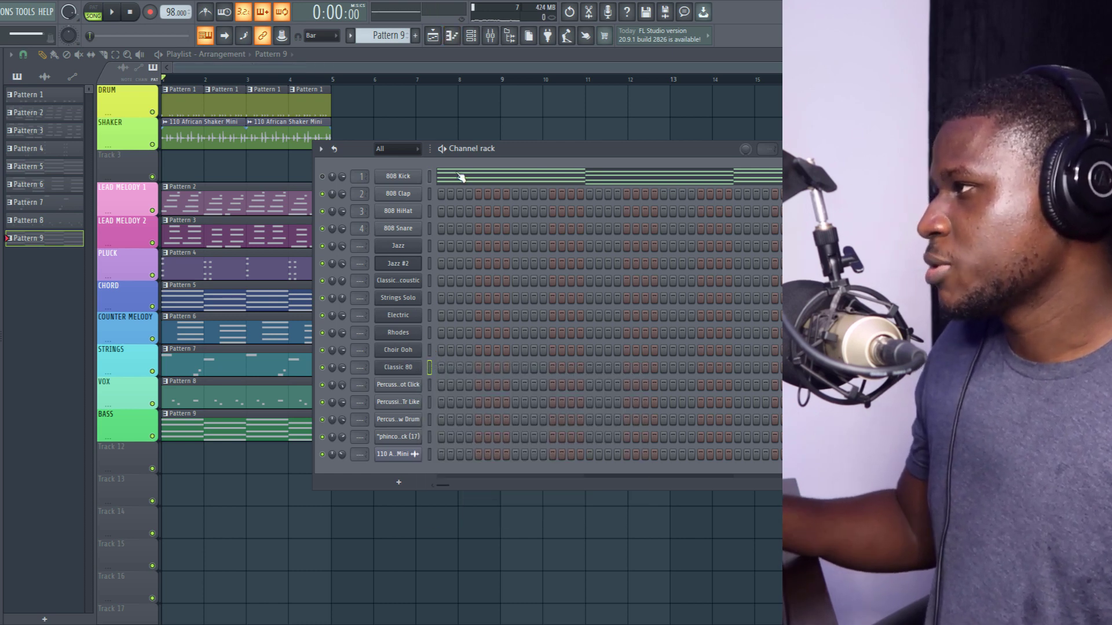
- Lower the 808 Kick chords an octave and stack higher copies above them up to D6
key("F7")
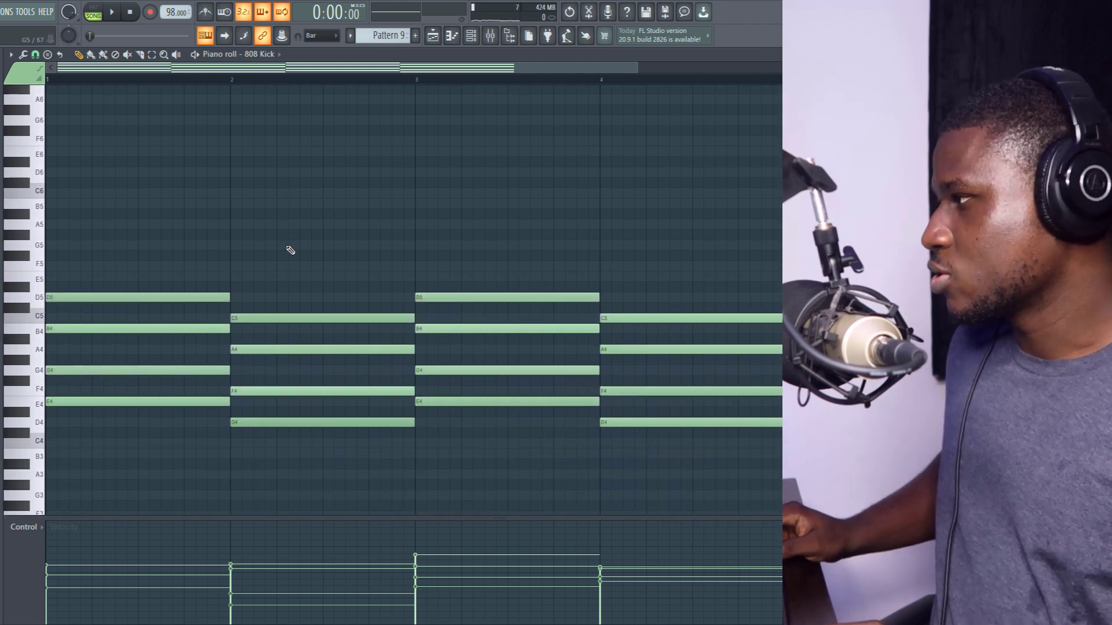
key("ctrl+Down")
scroll(294, 201, "down", 2)
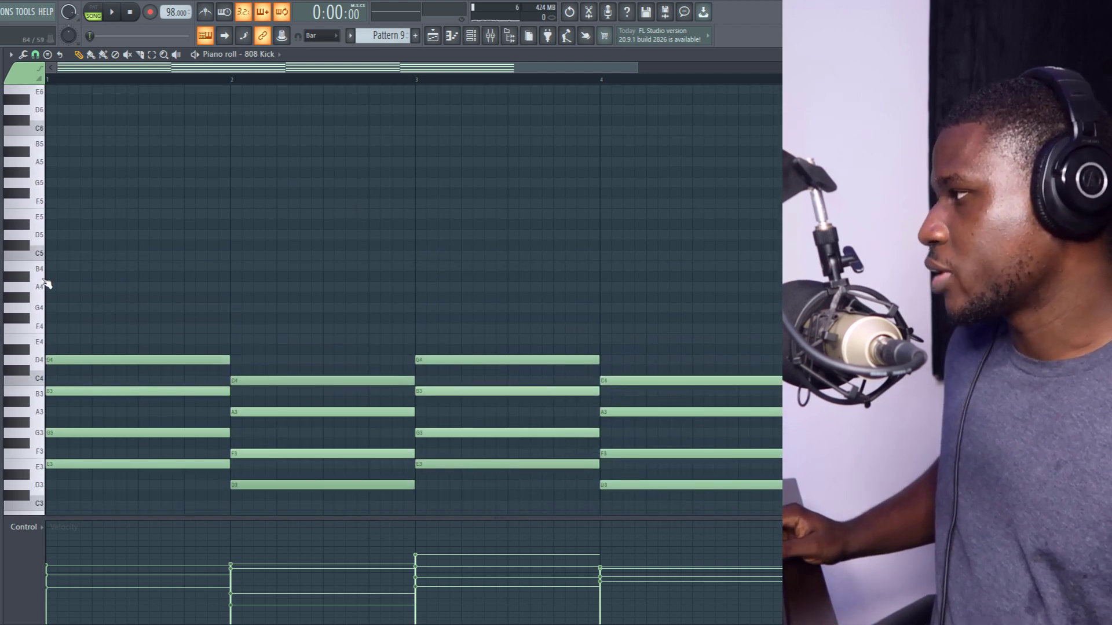
key("ctrl+a")
scroll(87, 347, "down", 3)
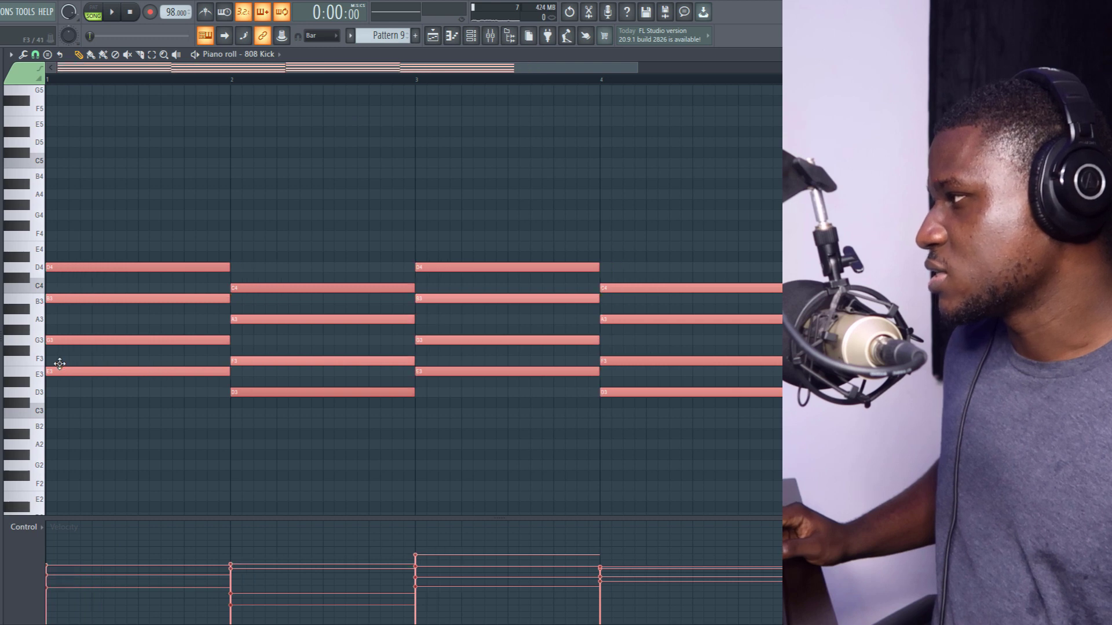
left_click_drag(59, 363, 50, 315)
key("ctrl+c")
key("ctrl+v")
key("shift+Up")
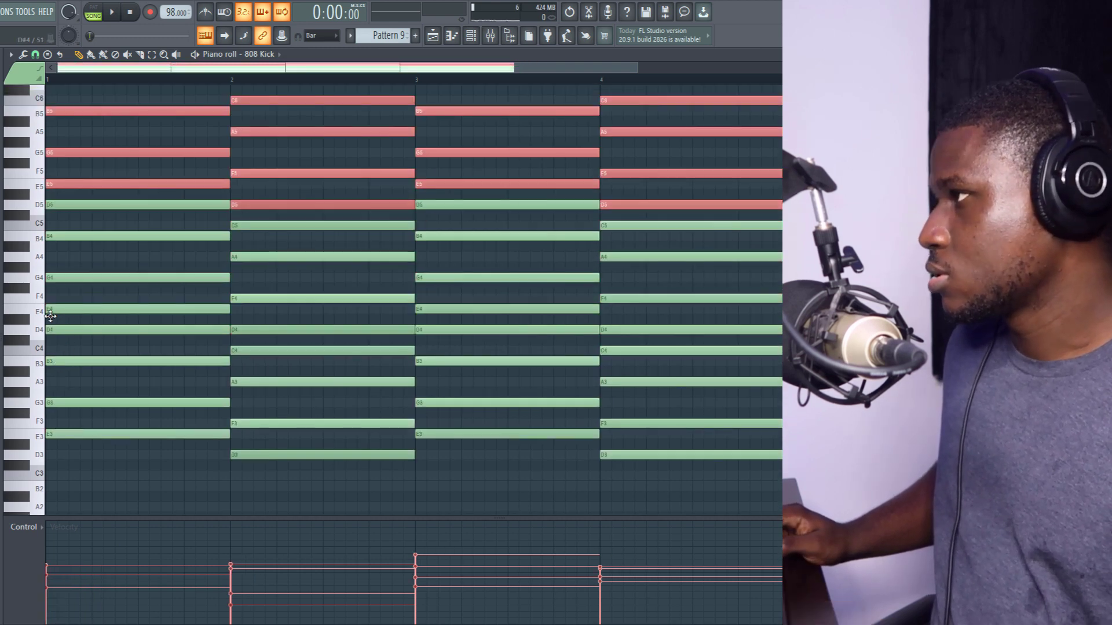
scroll(43, 319, "up", 1)
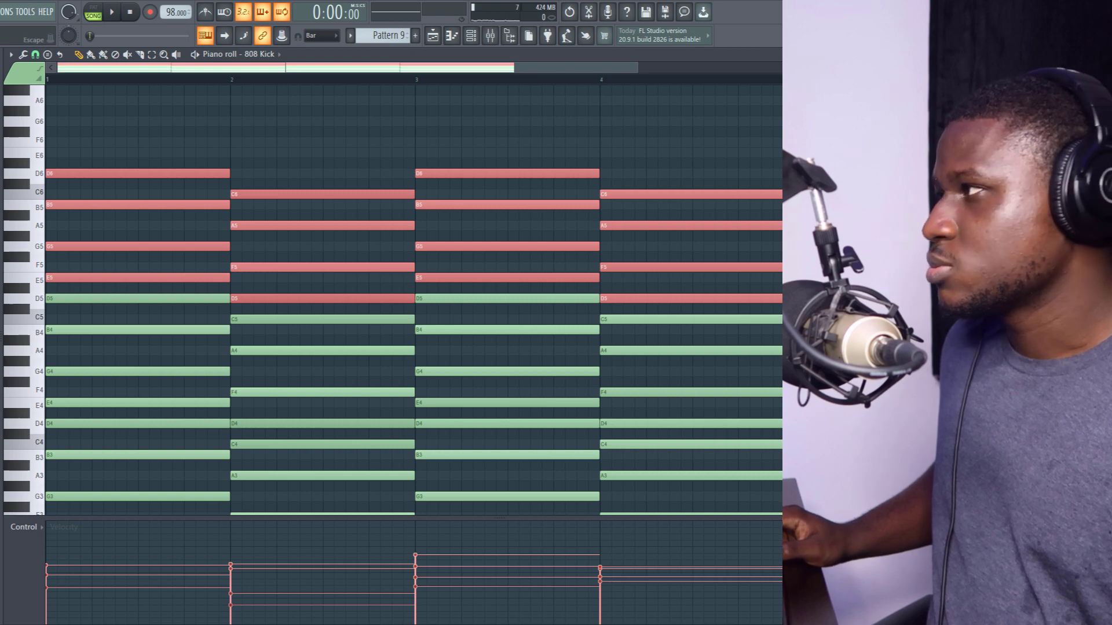
key("F7")
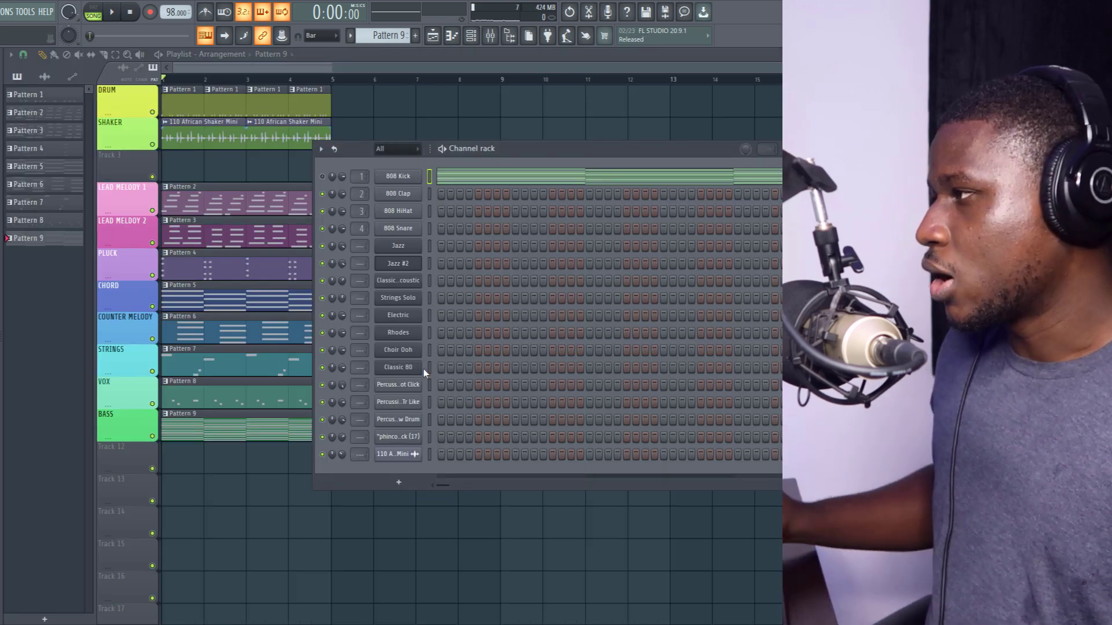
- Open Classic 80's notes in the piano roll and audition the pattern
right_click(422, 361)
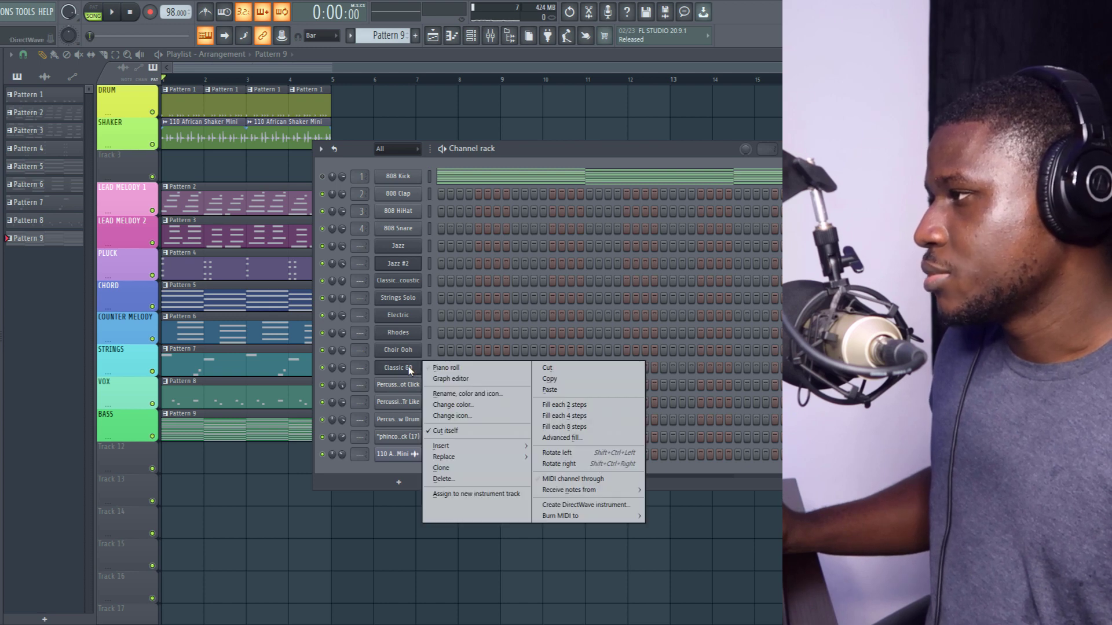
left_click(472, 367)
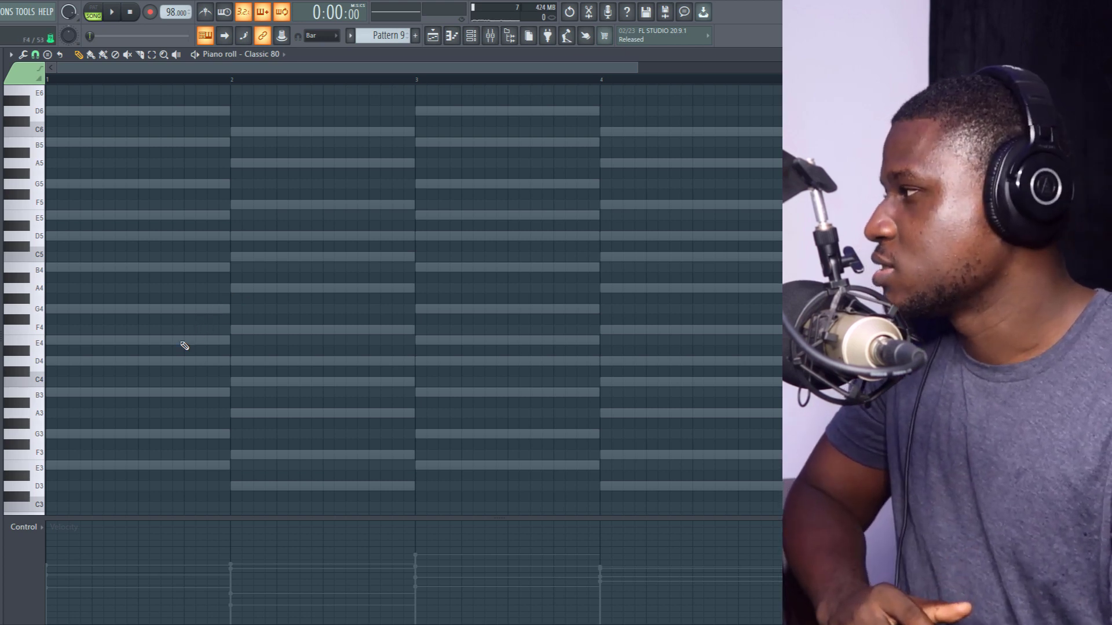
scroll(95, 392, "up", 2)
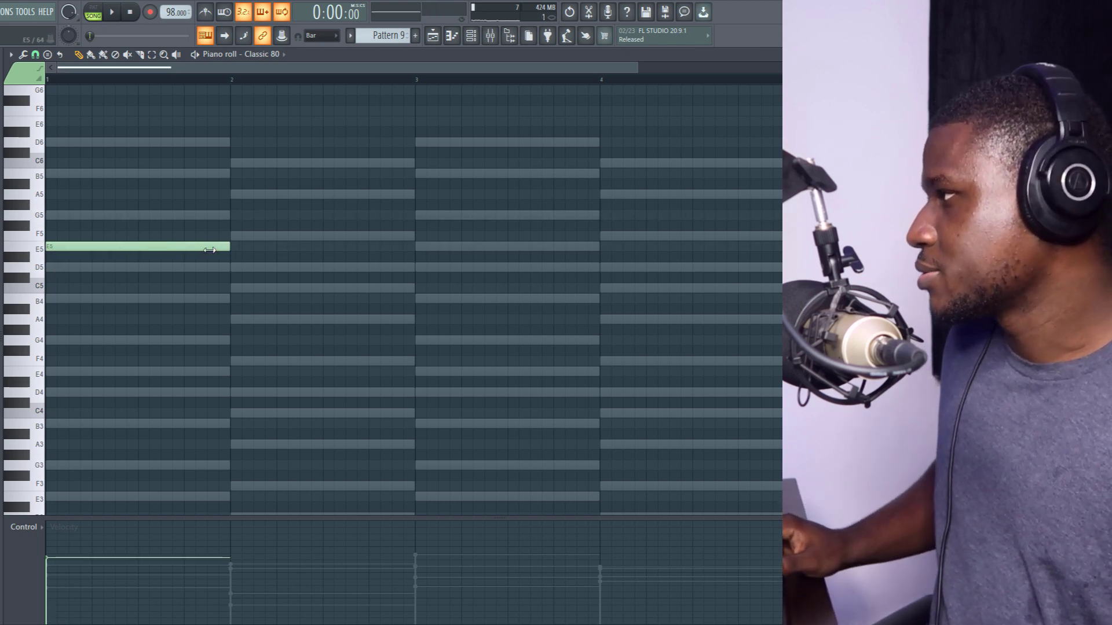
scroll(63, 249, "up", 2)
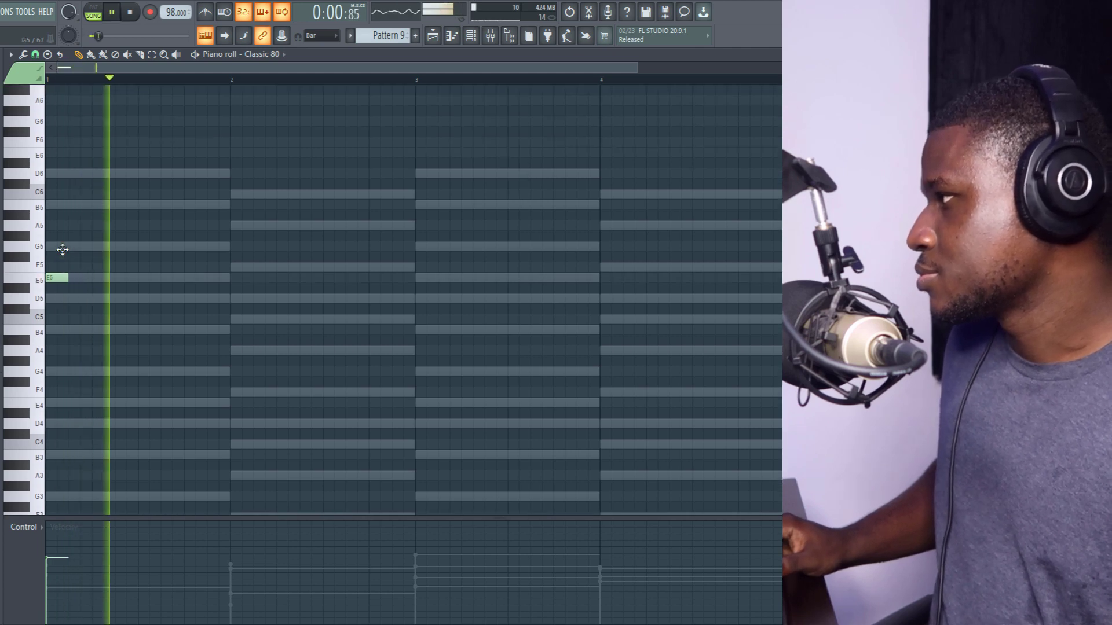
key("space")
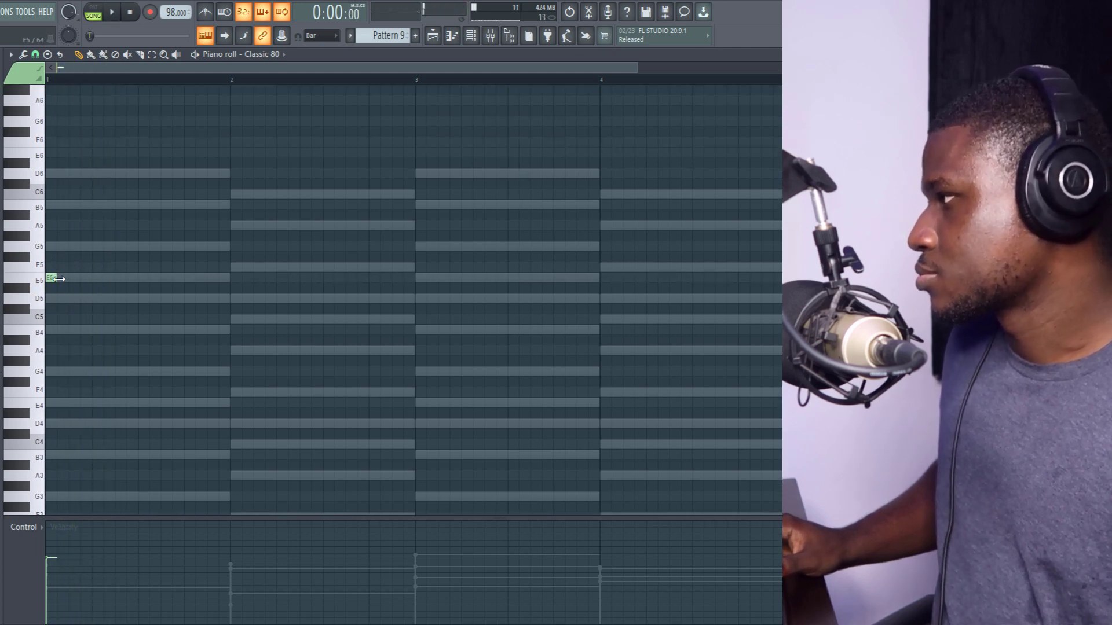
key("space")
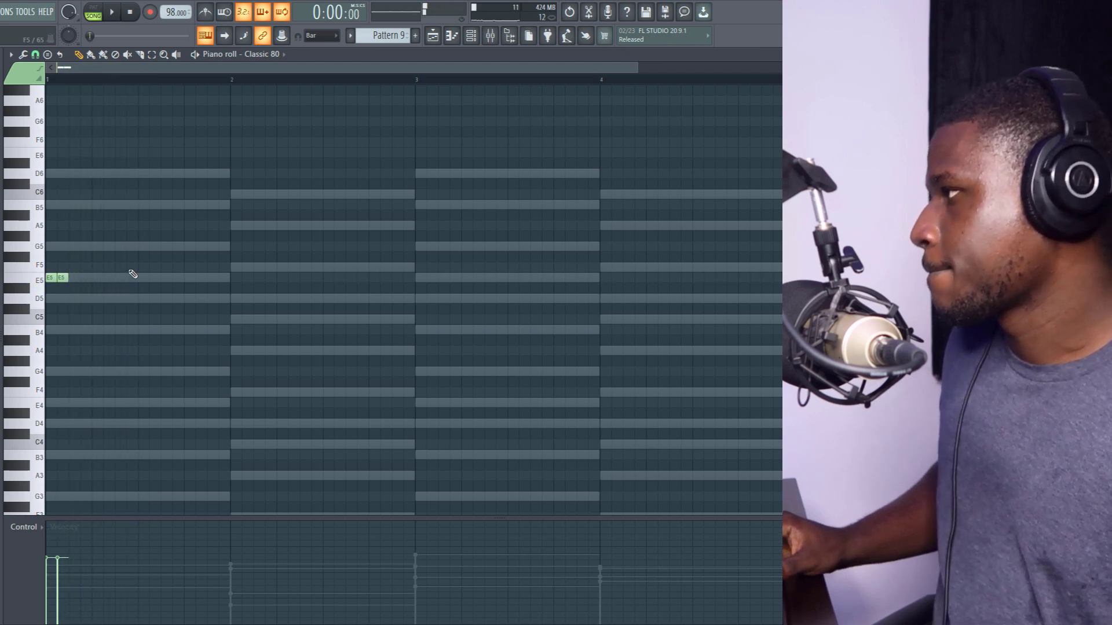
- Try G5 notes early in bar 1, then delete them
left_click(142, 248)
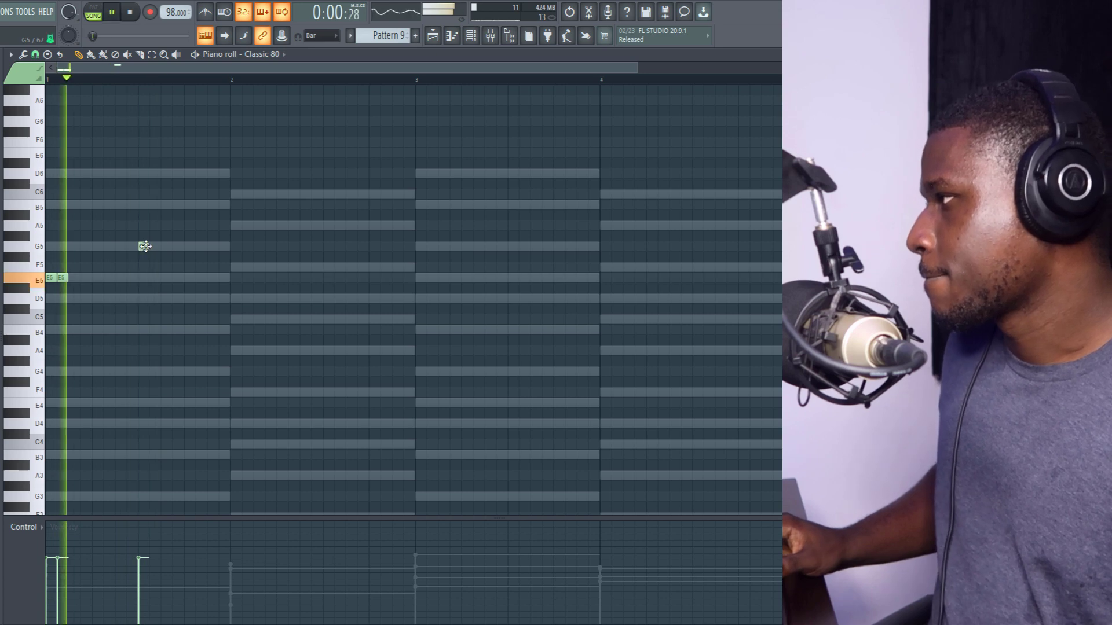
key("space")
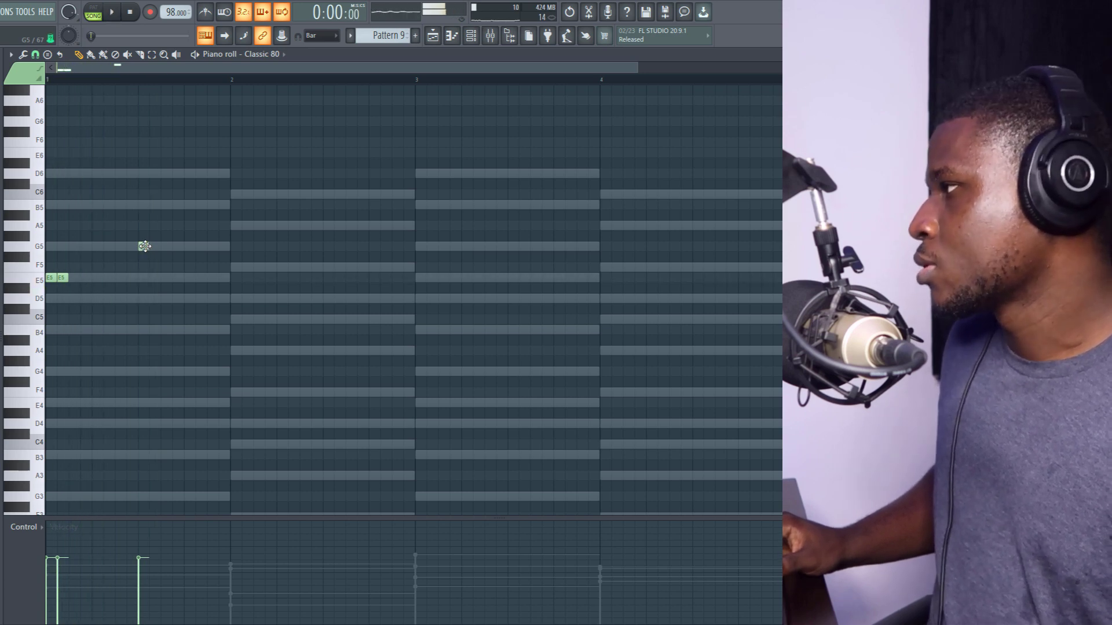
key("space")
left_click(143, 246)
key("space")
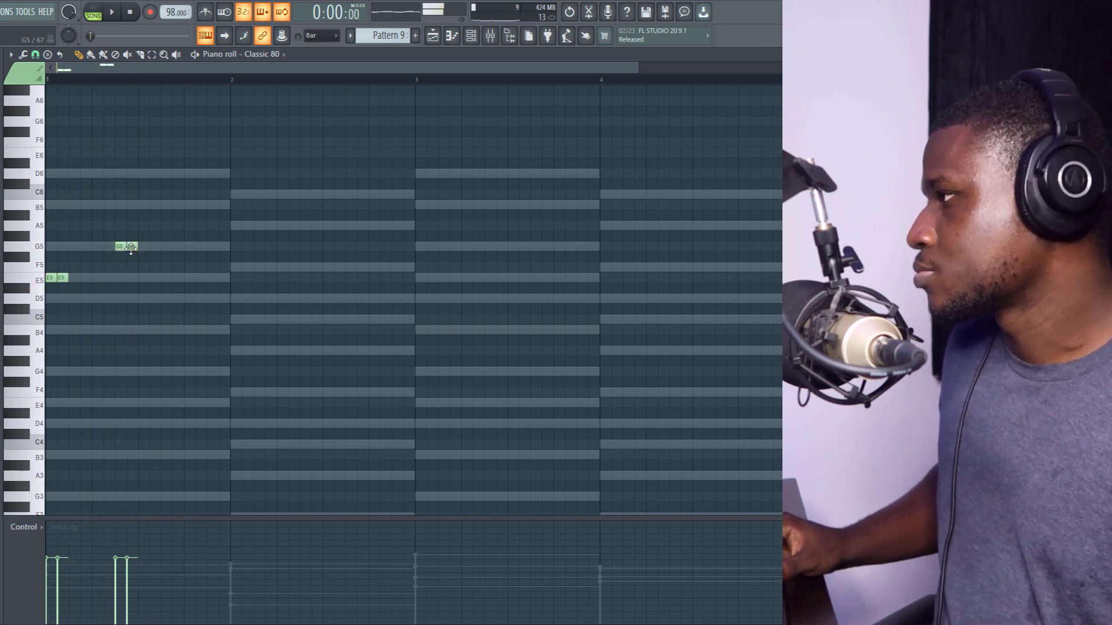
key("space")
right_click(143, 247)
right_click(121, 246)
key("space")
key("space")
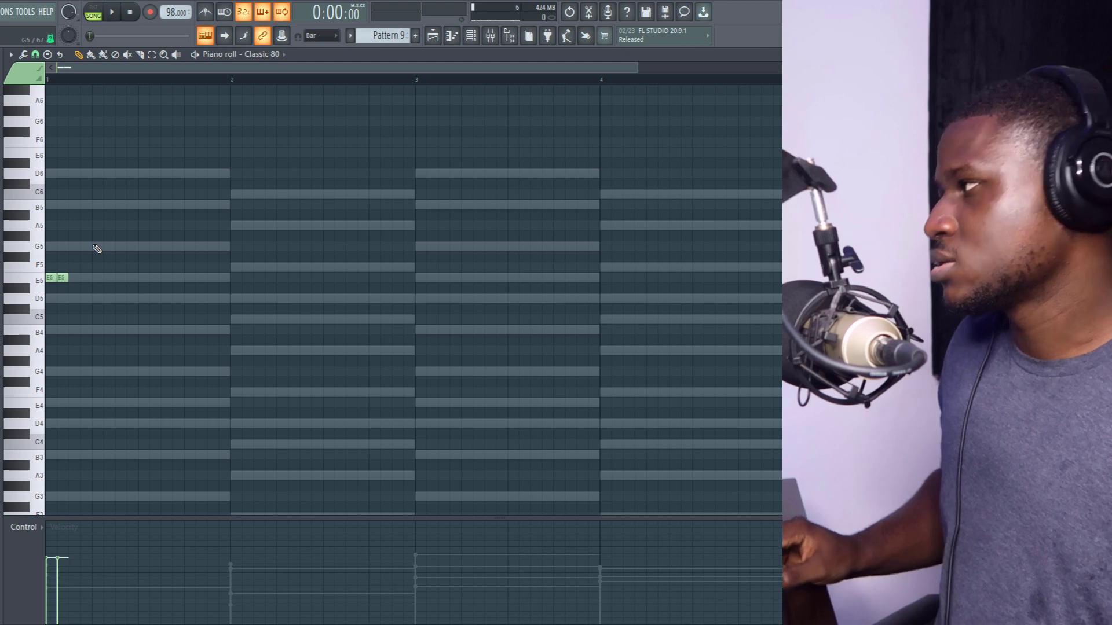
key("space")
key("space")
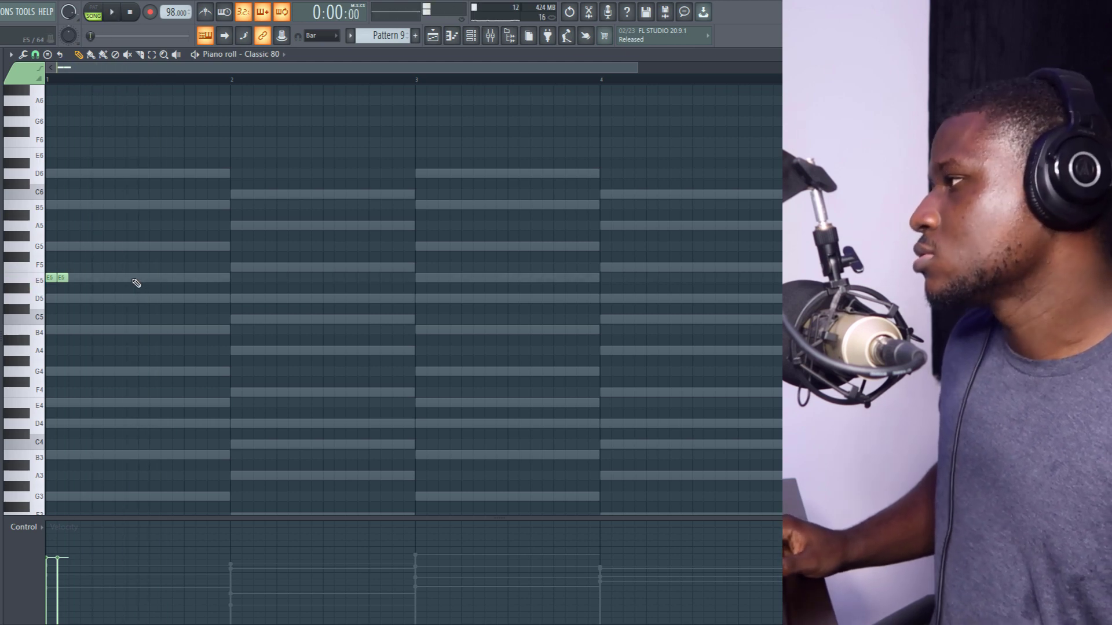
key("space")
- Place two consecutive G5 notes in bar 1
left_click(139, 247)
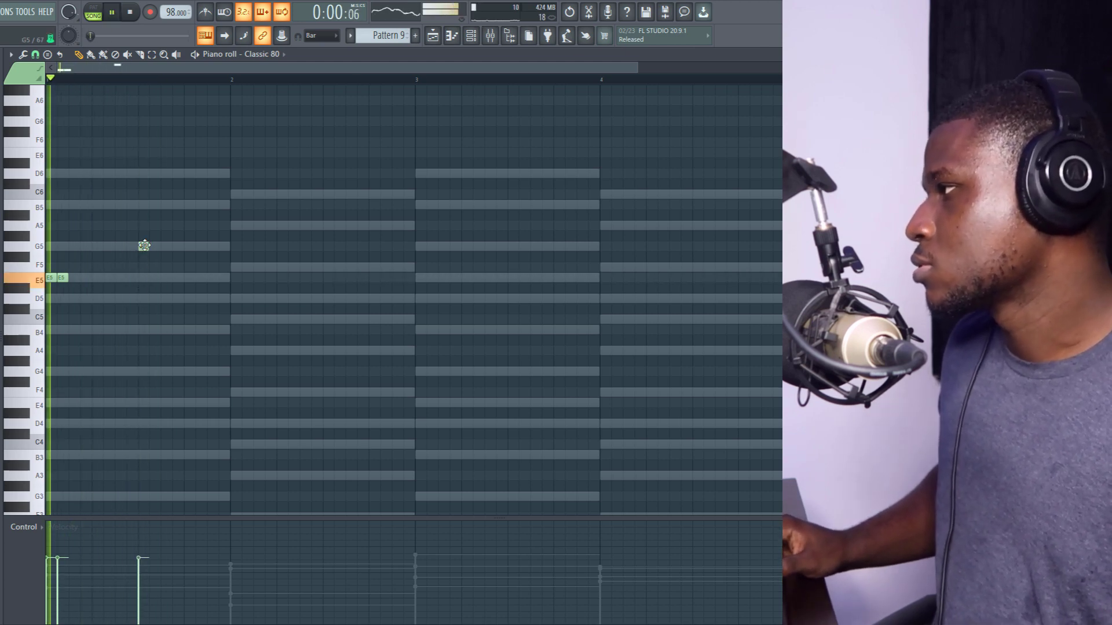
left_click(151, 246)
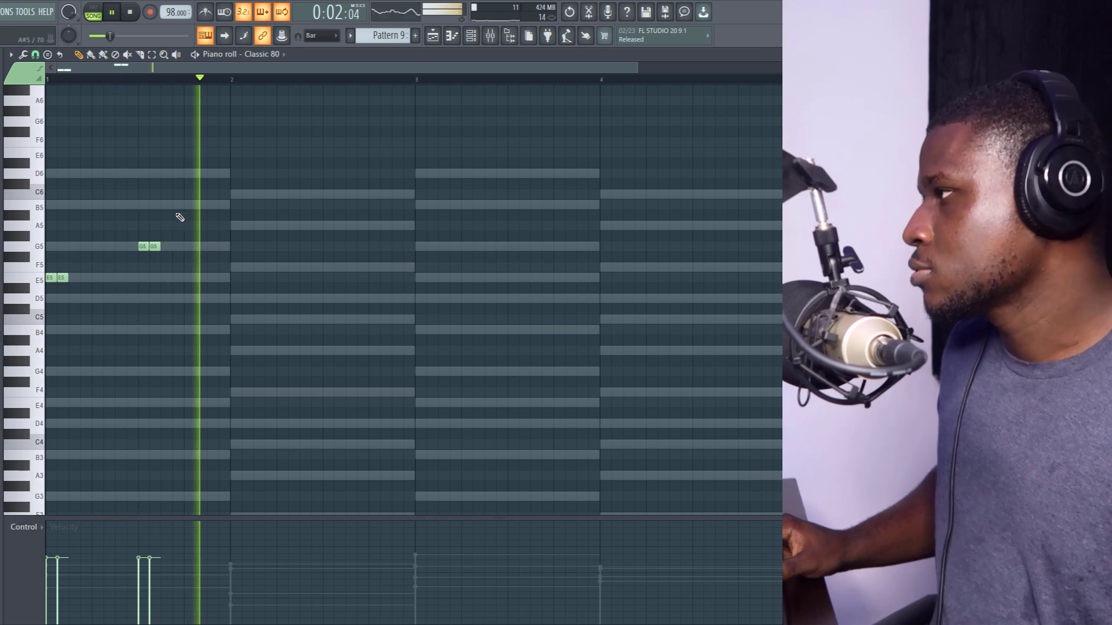
key("space")
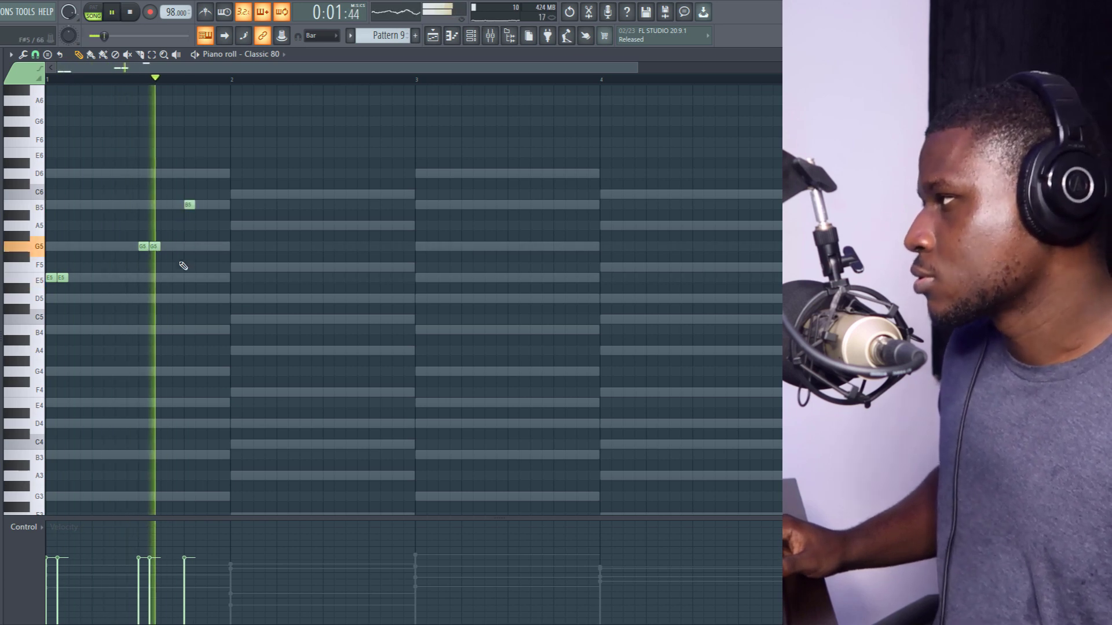
key("space")
- Add two back-to-back F5 notes in bar 2, replacing the misplaced ones
left_click(235, 267)
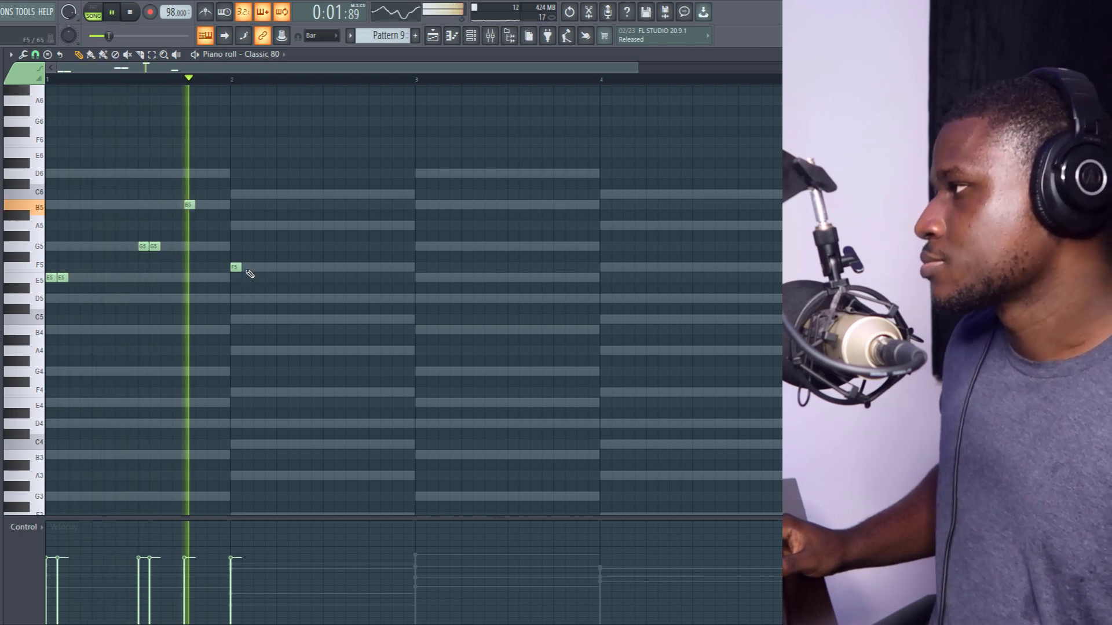
key("space")
left_click(316, 267)
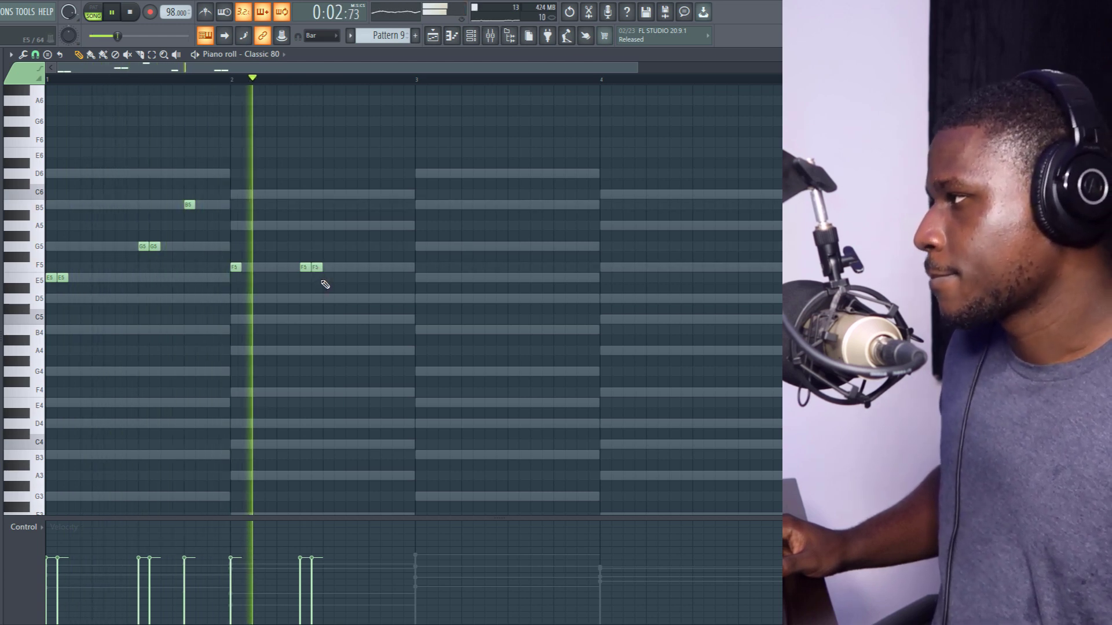
key("space")
key("space")
right_click(316, 267)
right_click(304, 267)
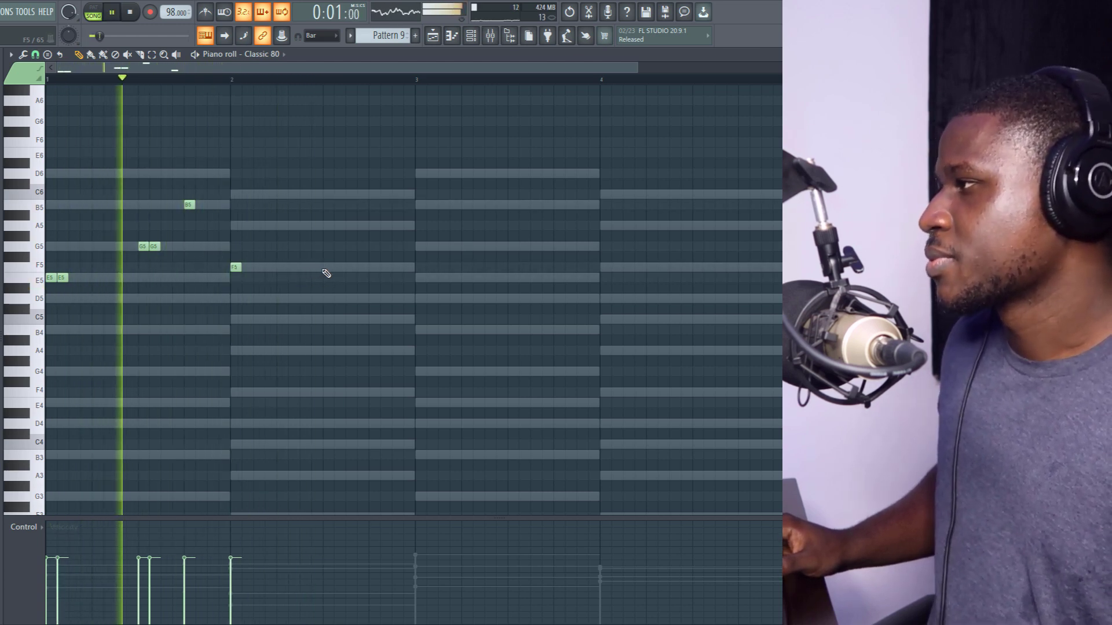
left_click(327, 268)
left_click(339, 268)
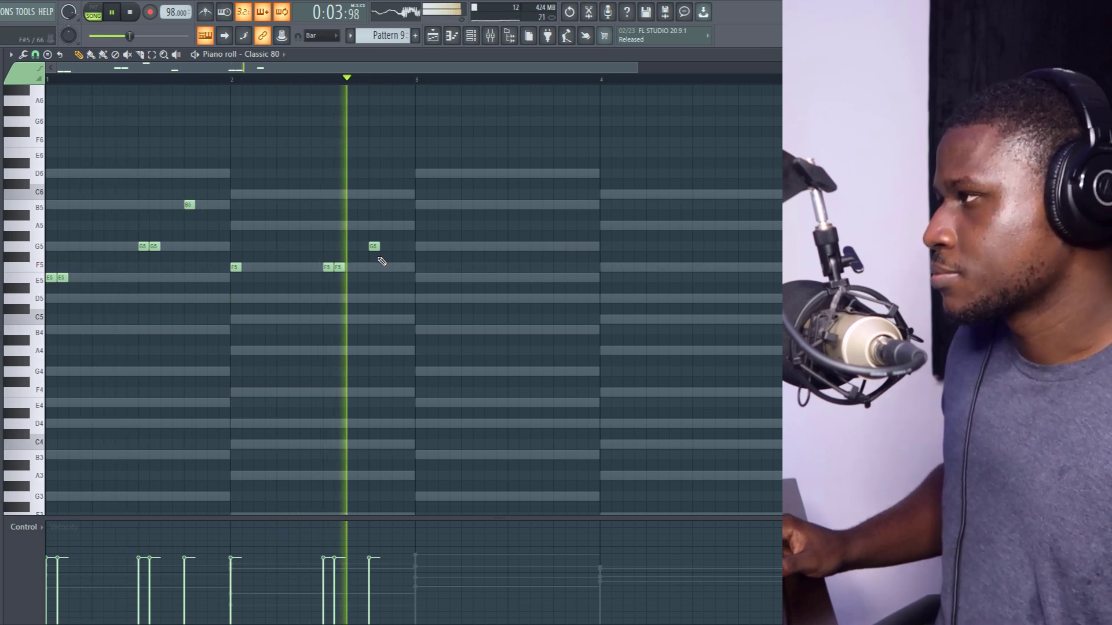
key("space")
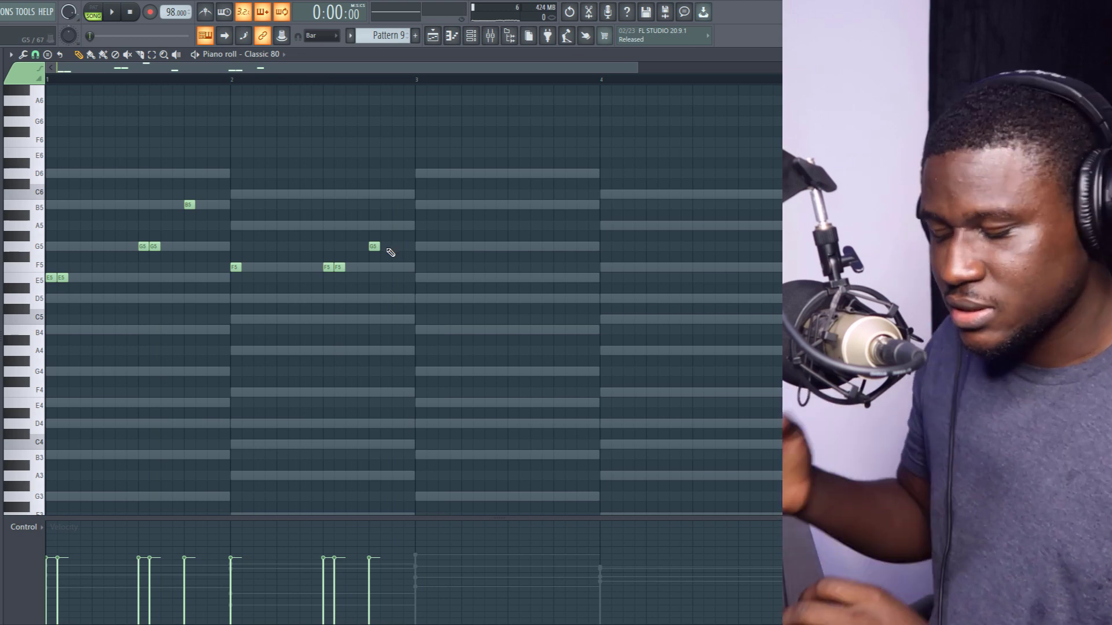
- Transpose the phrase up an octave and audition it
scroll(391, 252, "up", 3)
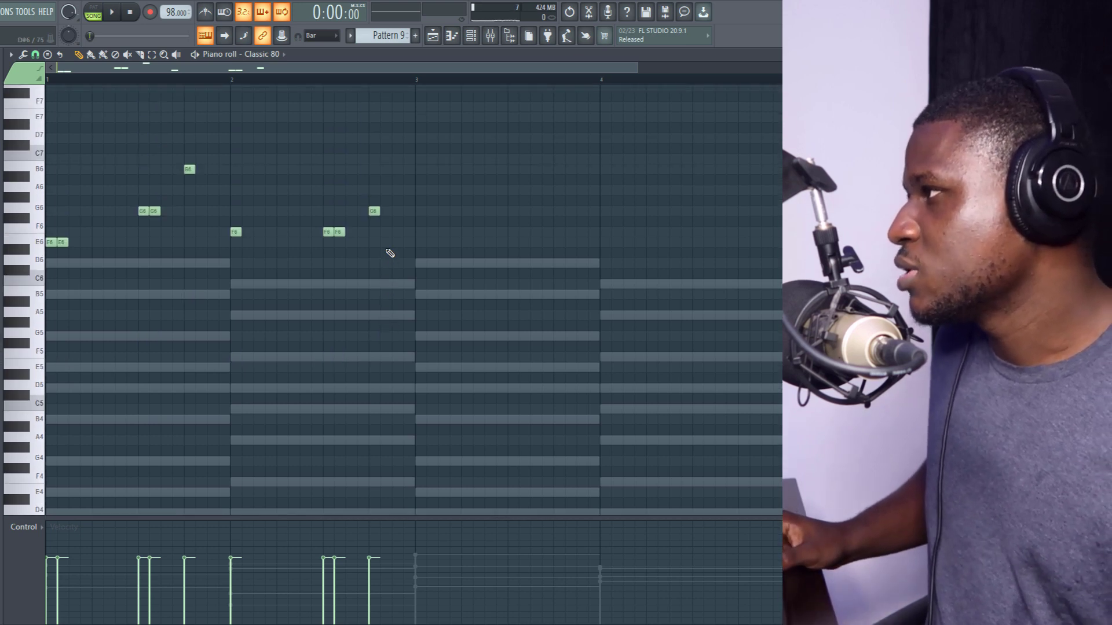
key("ctrl+Up")
key("space")
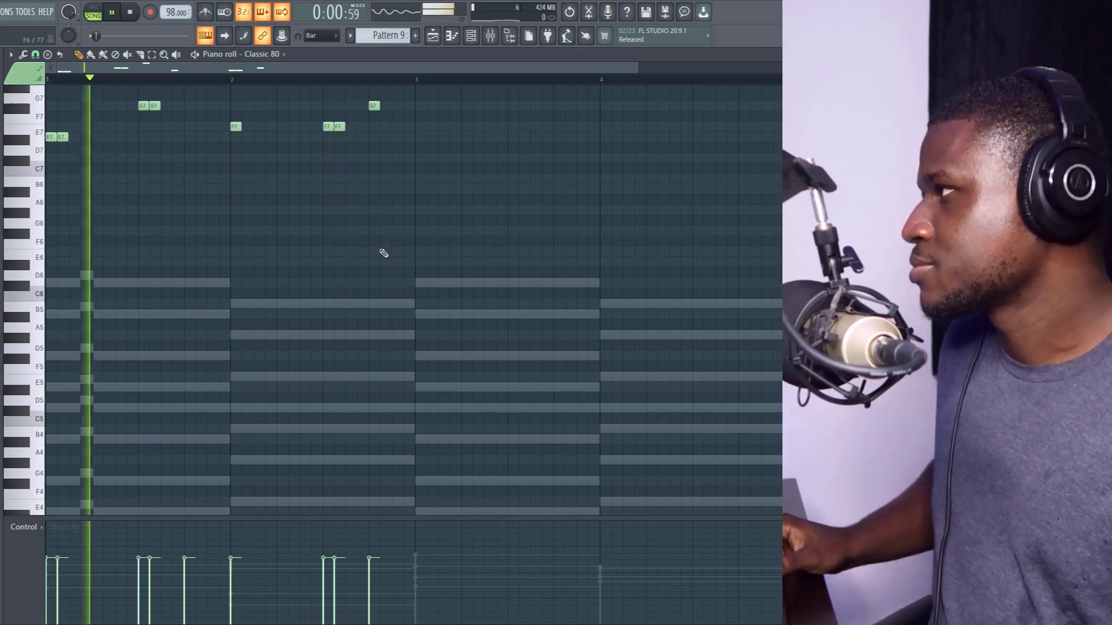
scroll(379, 250, "up", 4)
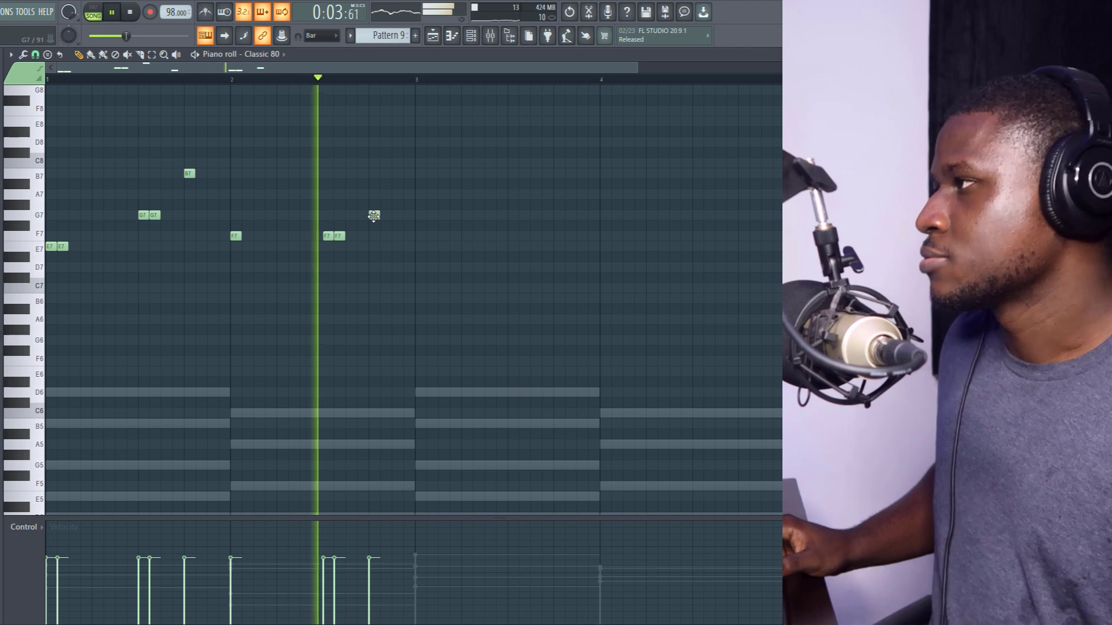
key("space")
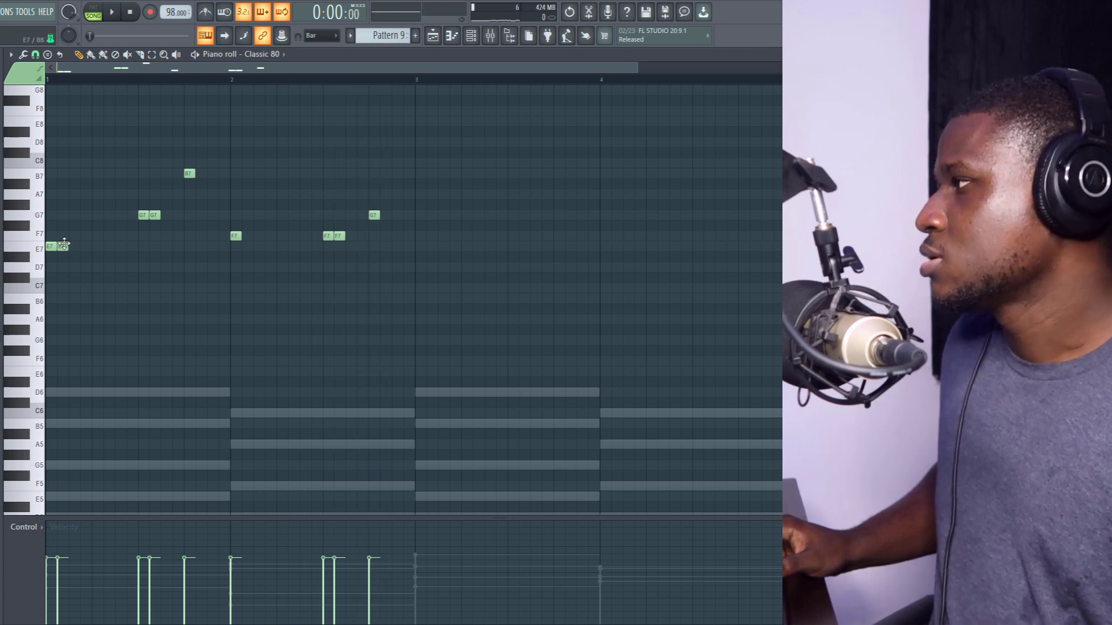
key("space")
left_click(116, 12)
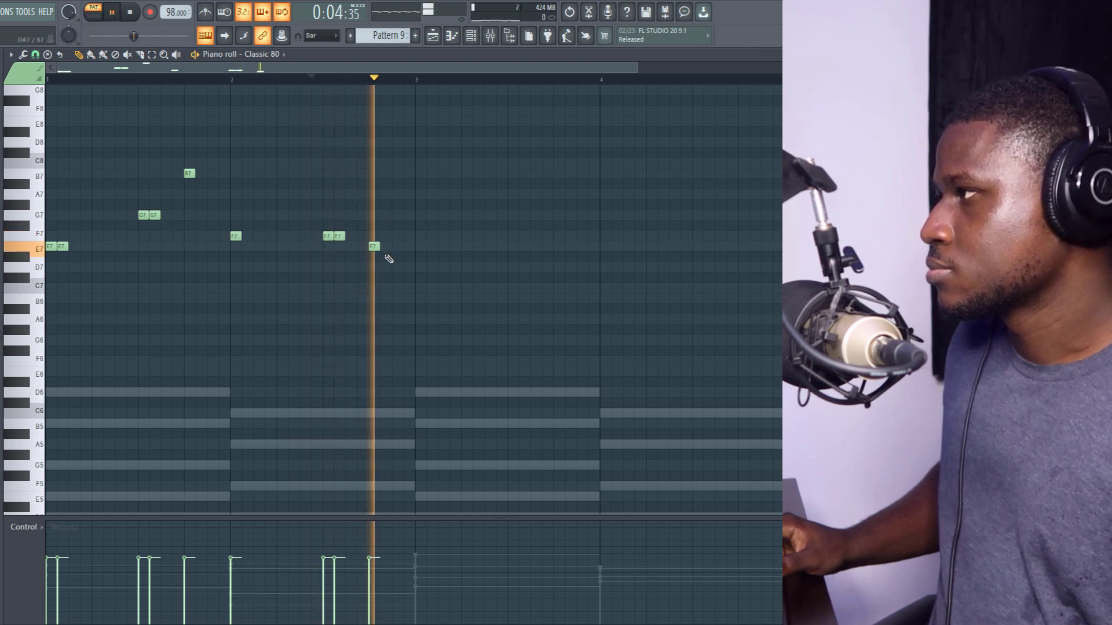
- Move the phrase's last note up to A7
key("space")
left_click(375, 246)
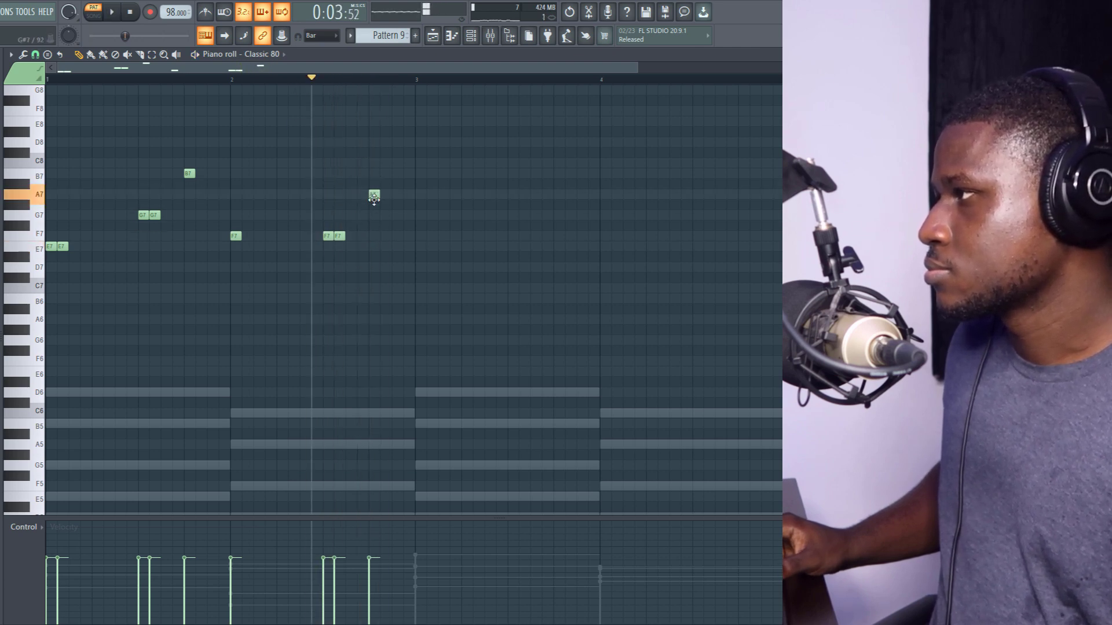
key("space")
key("space")
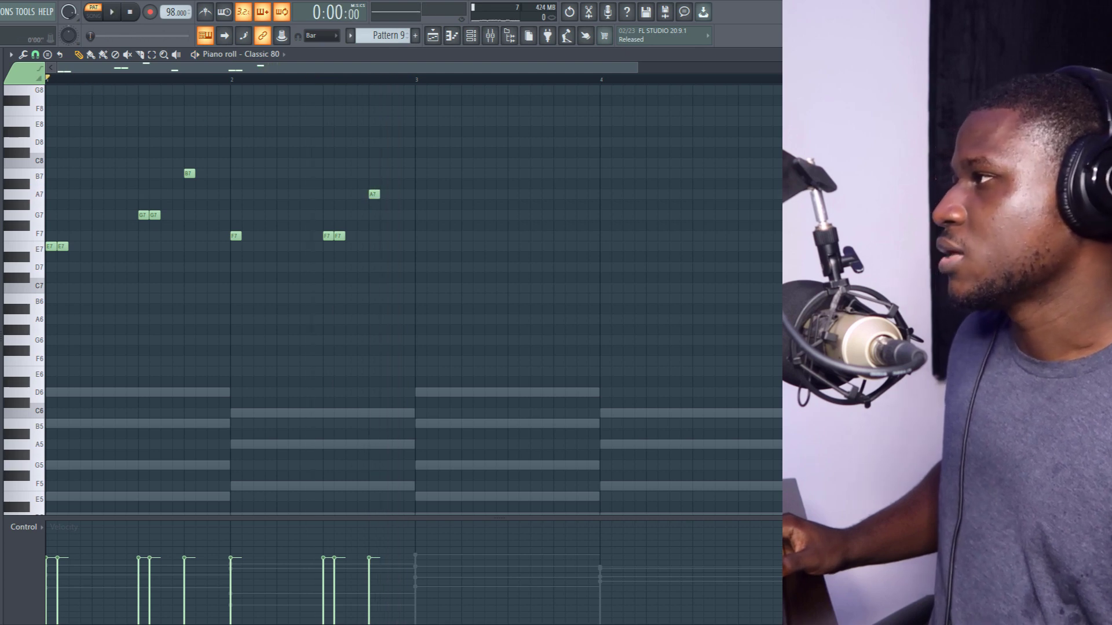
key("space")
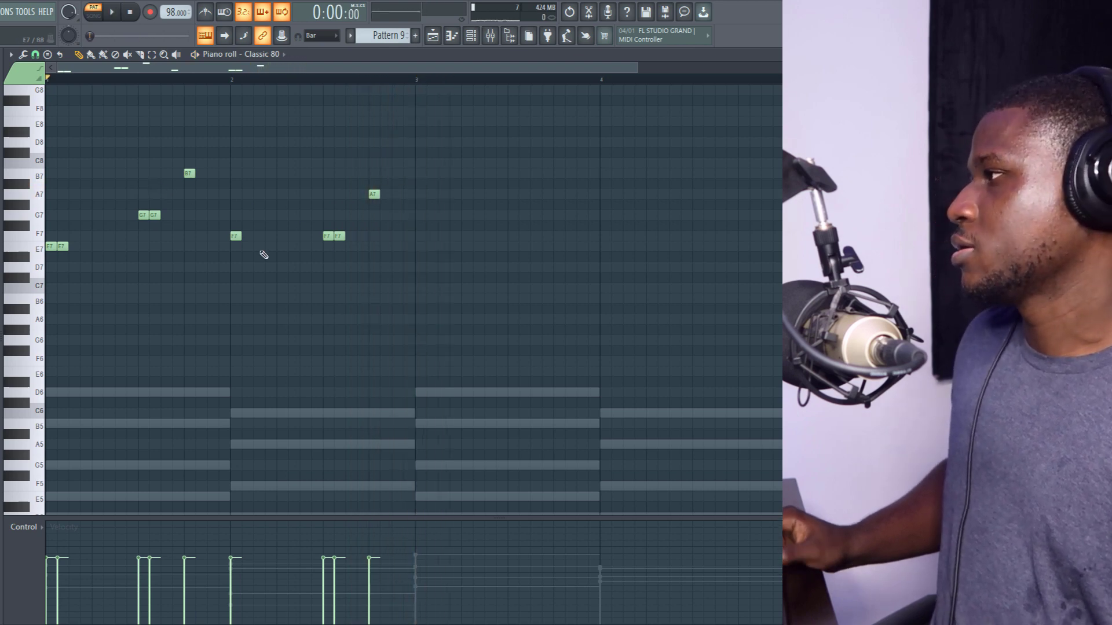
- Duplicate the phrase into bars 3–4 and lower the whole pattern one octave
left_click_drag(425, 183, 433, 290)
key("space")
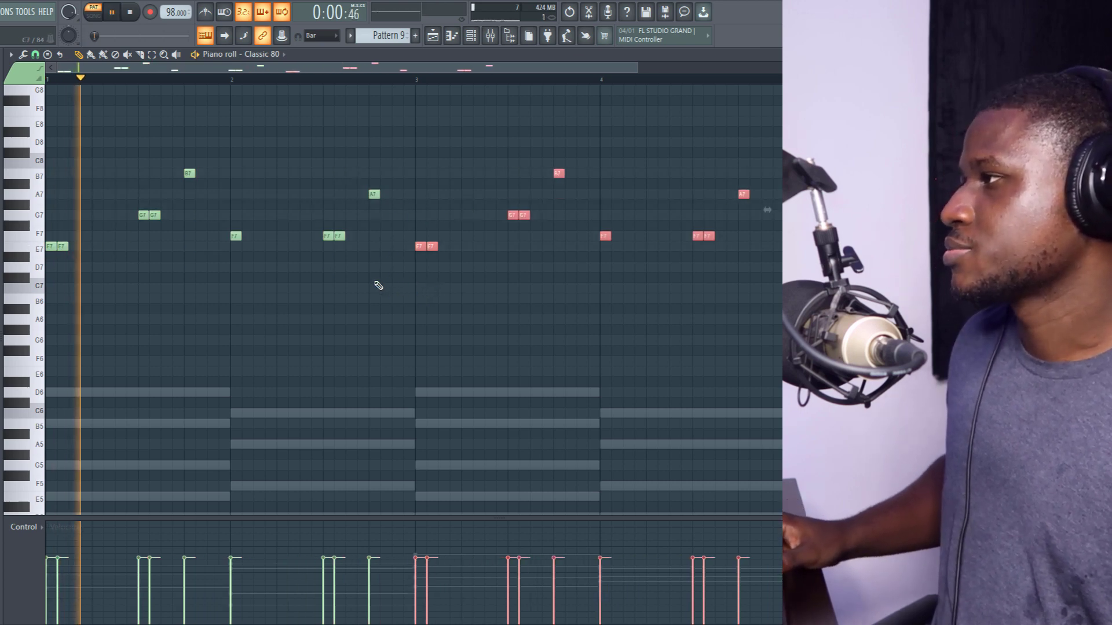
right_click(372, 287)
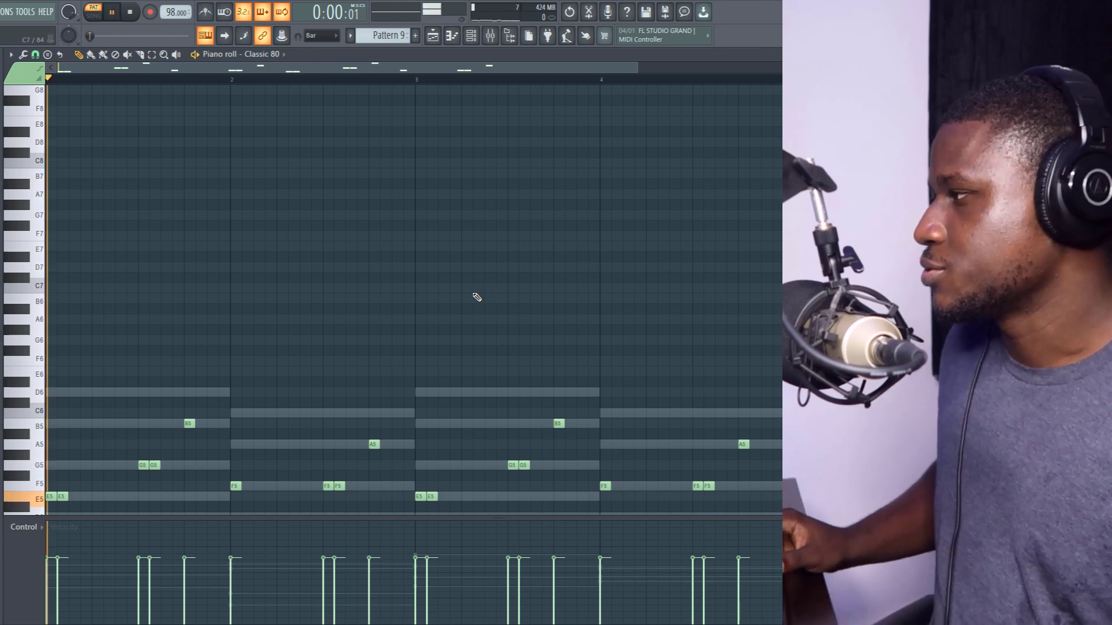
scroll(477, 297, "down", 4)
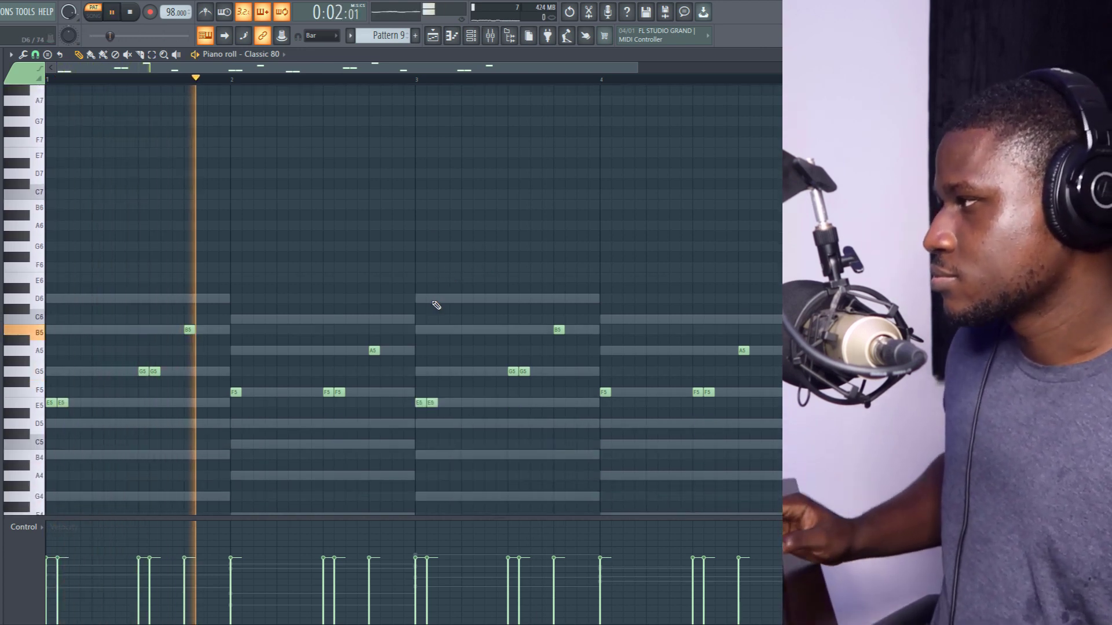
key("space")
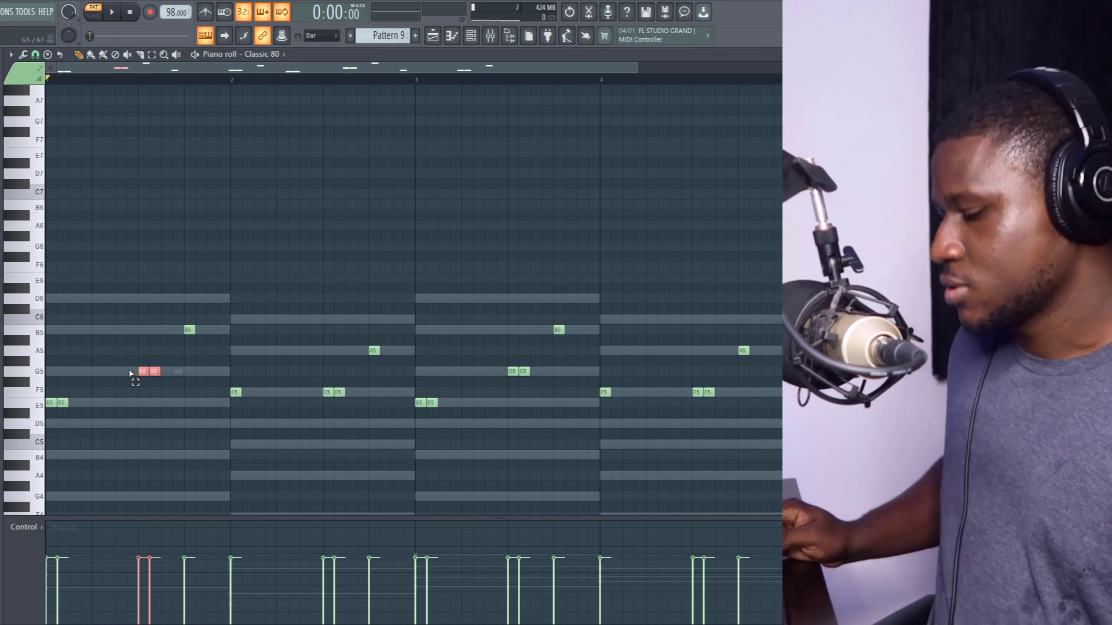
key("space")
scroll(115, 377, "down", 4)
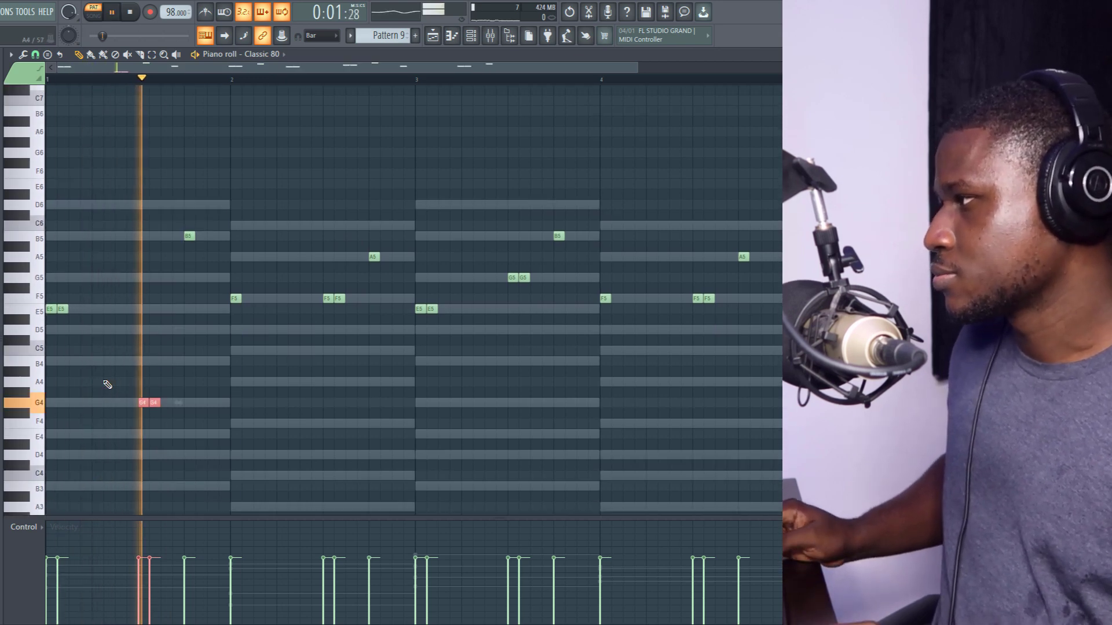
key("ctrl+Up")
key("space")
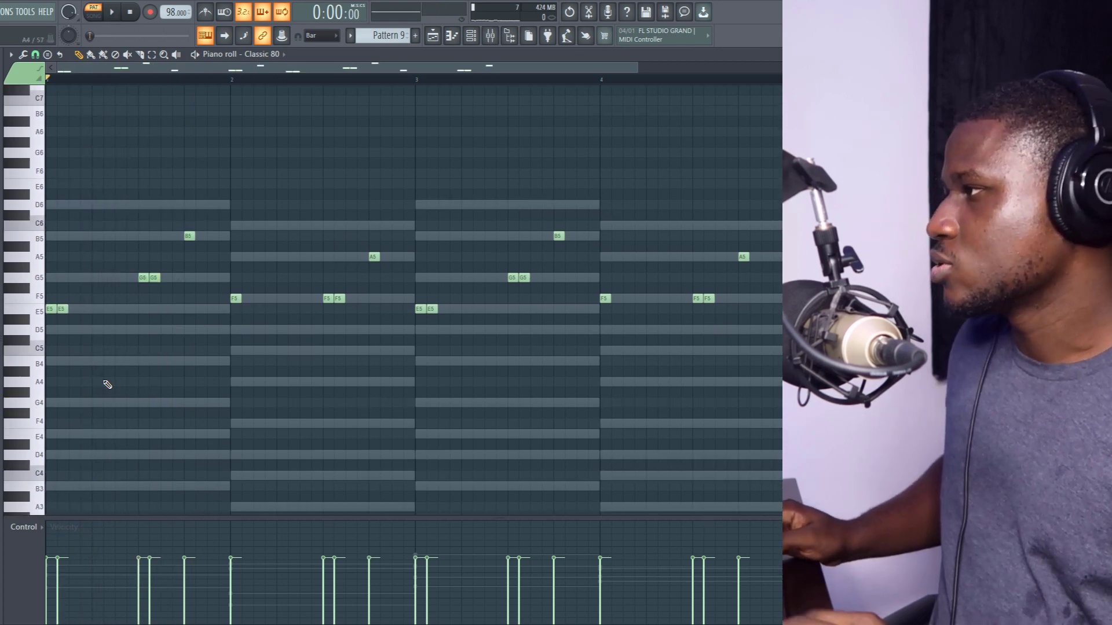
key("ctrl+Down")
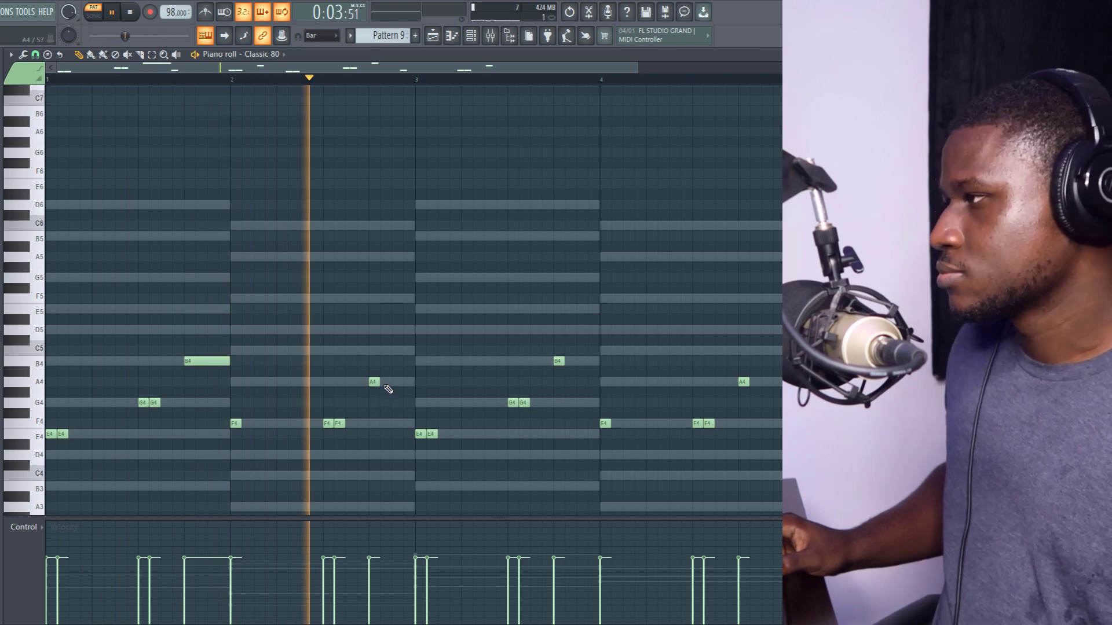
- Lengthen the bar-2 A4, bar-3 B4 and bar-4 A4 notes to the next bar line
left_click_drag(391, 382, 415, 382)
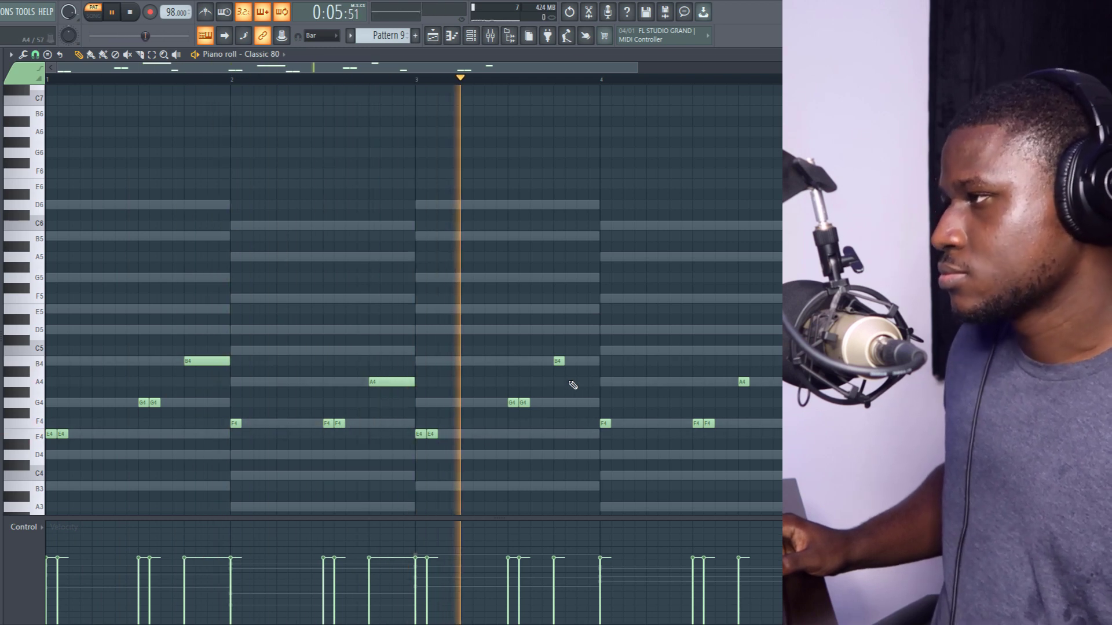
left_click_drag(564, 361, 600, 361)
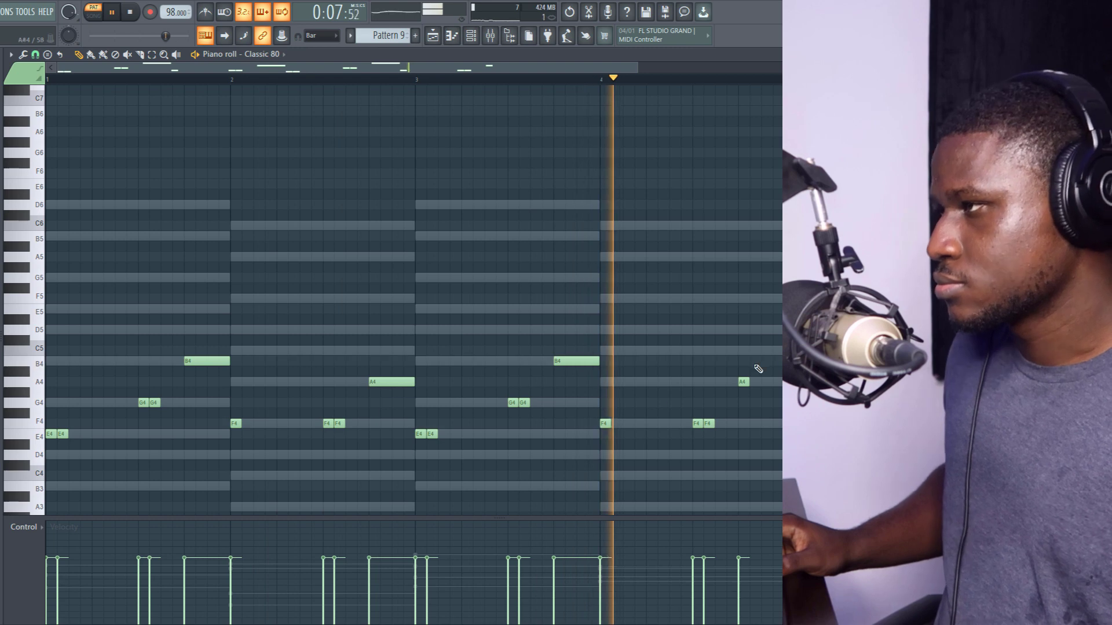
left_click_drag(749, 381, 780, 381)
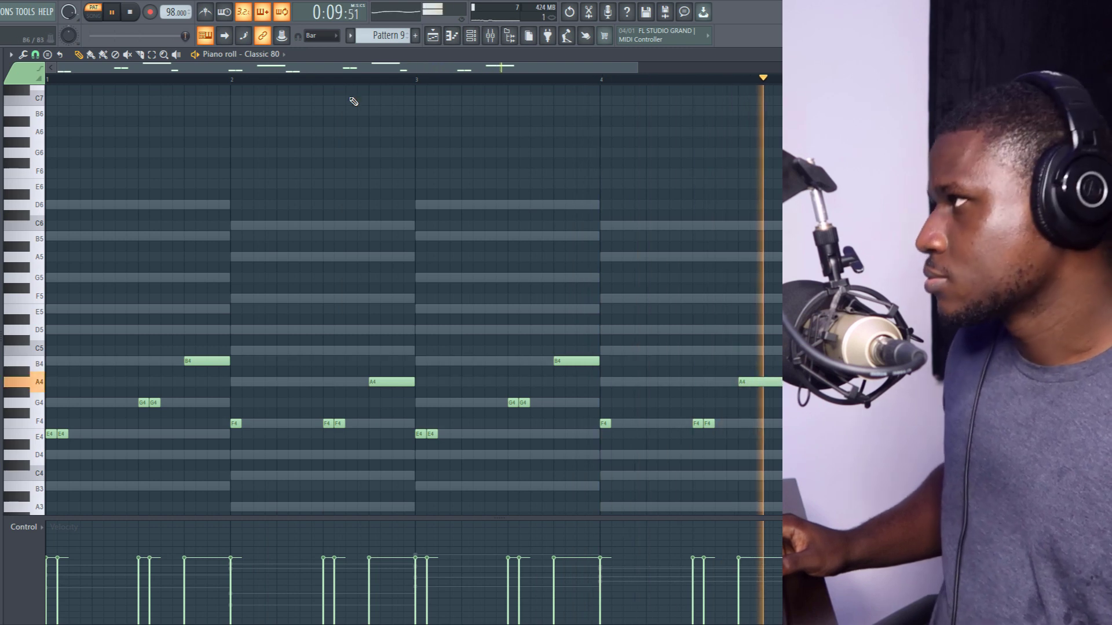
- Cut all 808 Kick guide chords out of Pattern 9 and play the song to check
key("space")
left_click(432, 40)
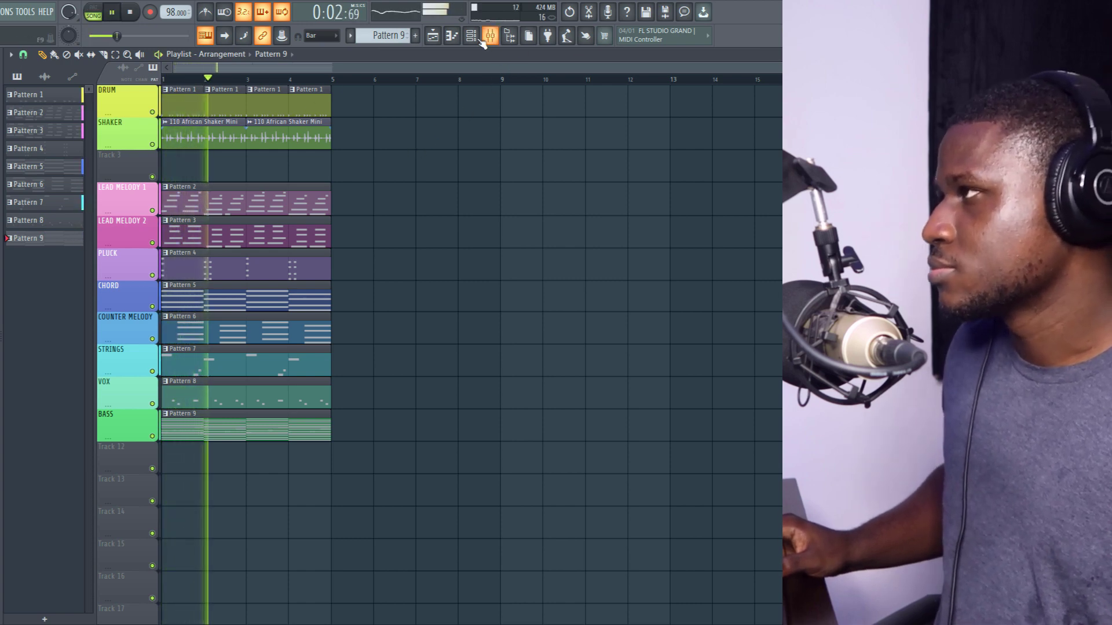
key("F6")
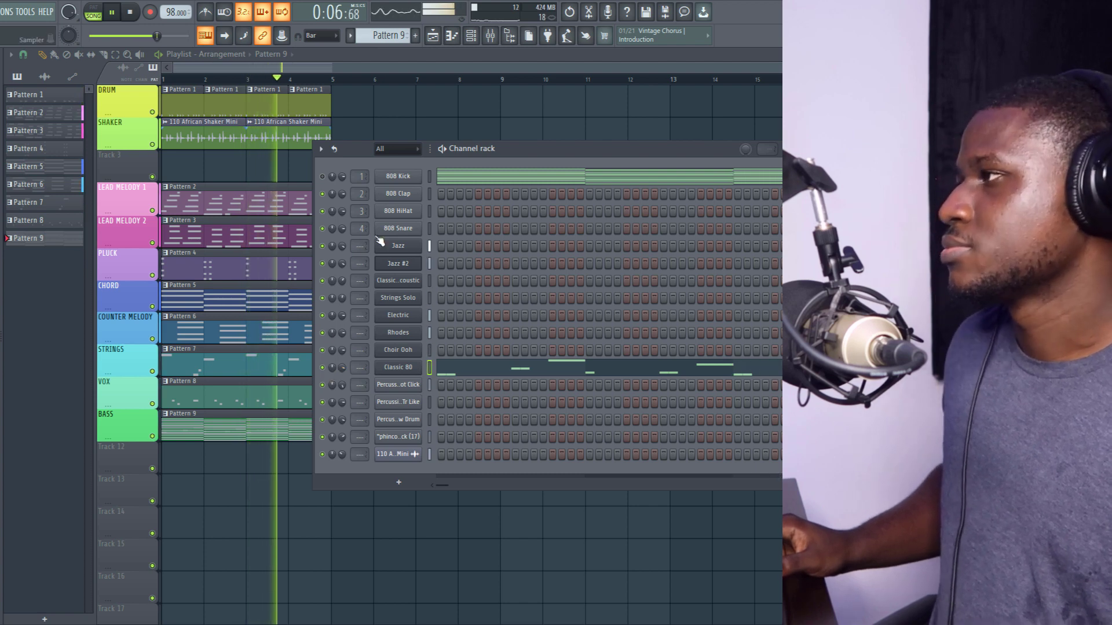
key("space")
right_click(392, 179)
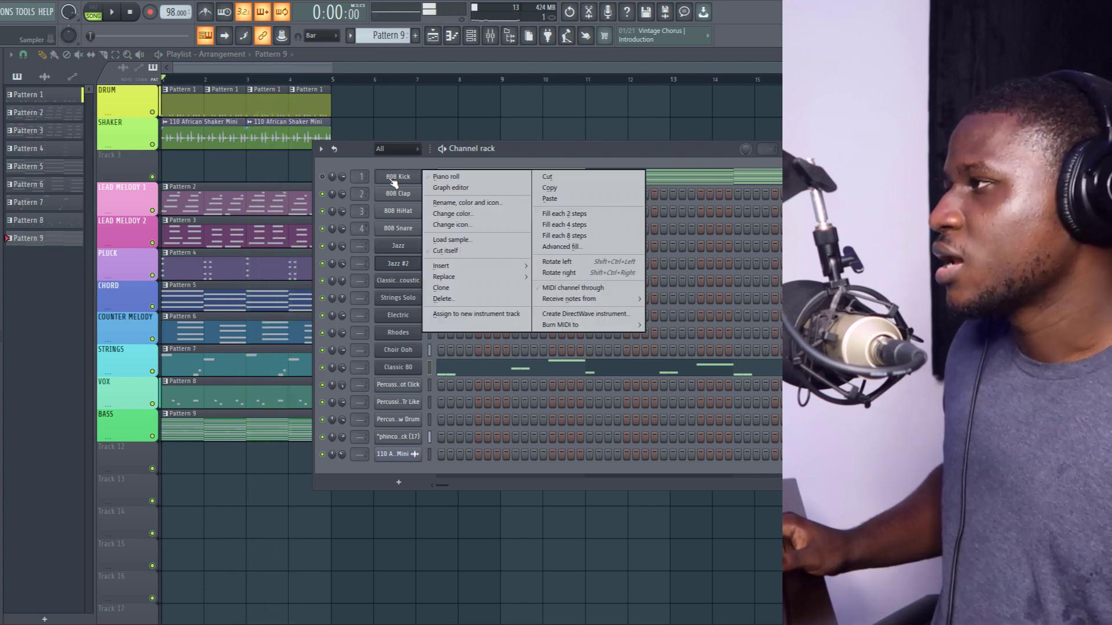
left_click(591, 179)
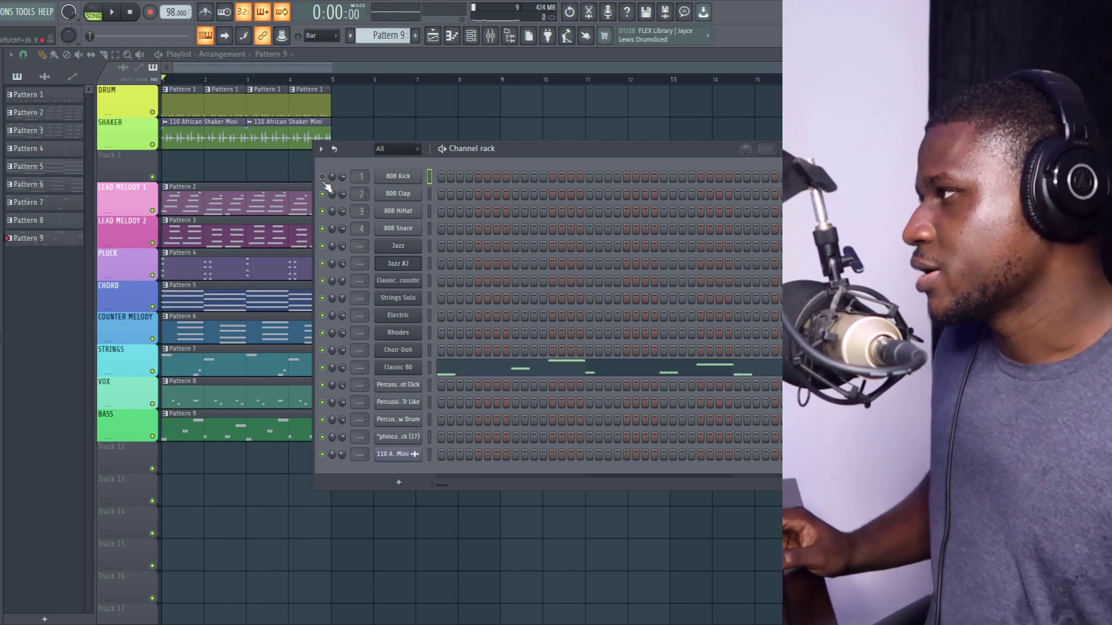
key("space")
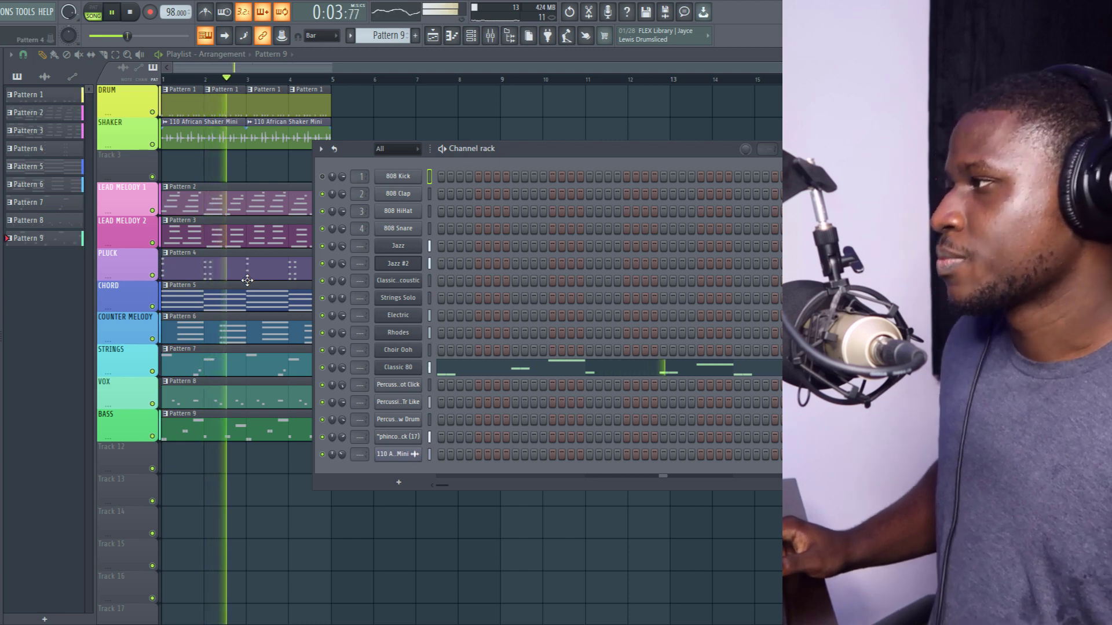
key("space")
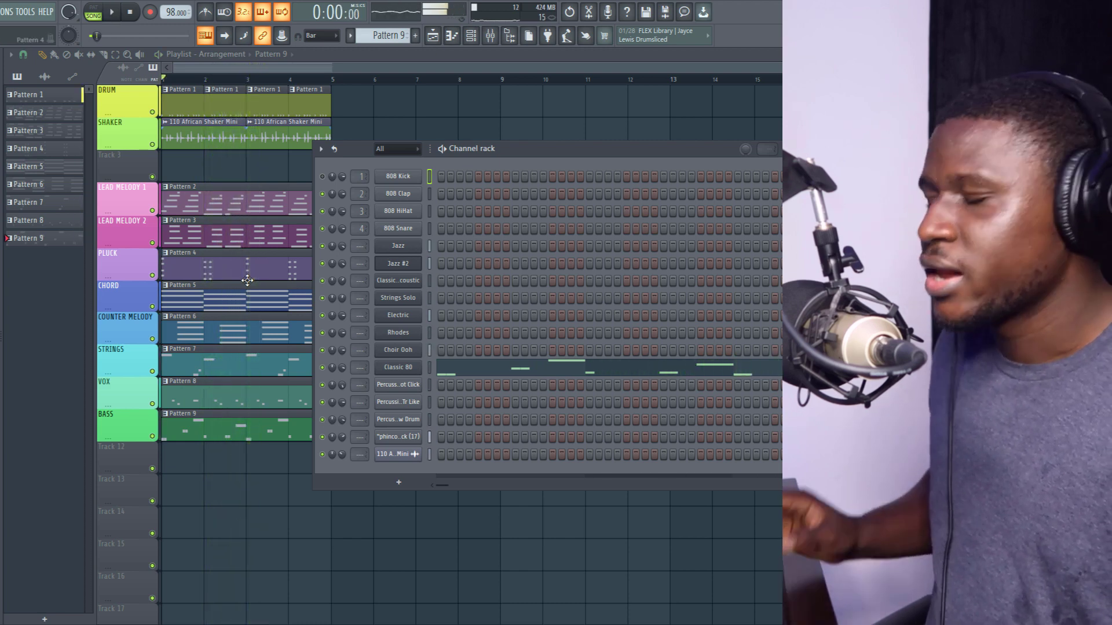
- Copy the bar 1–5 clips to start at bar 9 and into bars 5–9
key("F6")
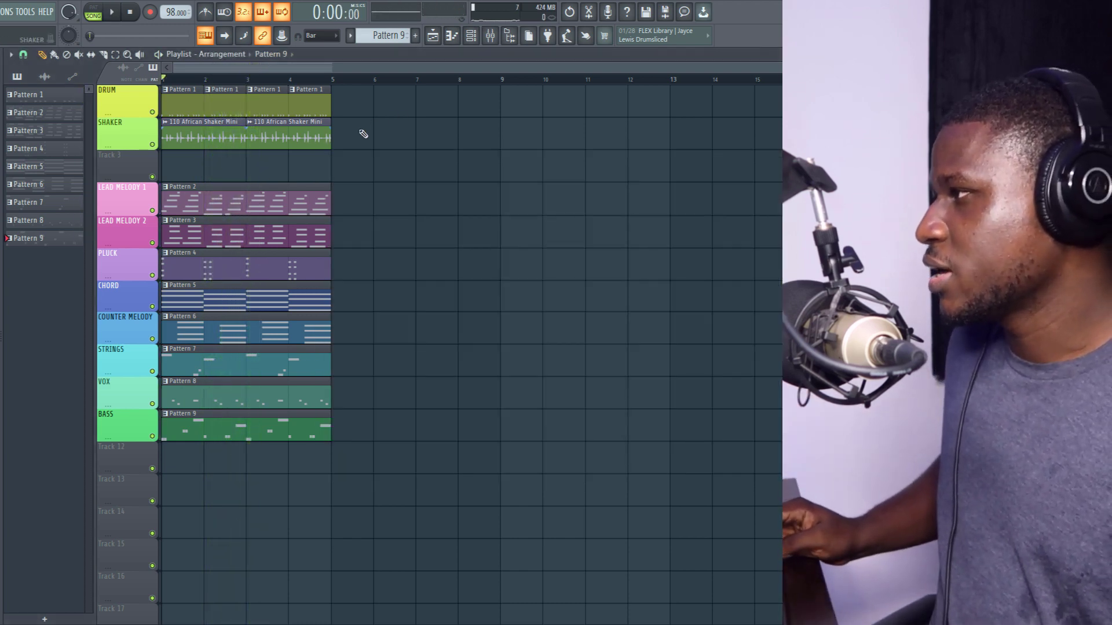
left_click_drag(360, 117, 71, 462)
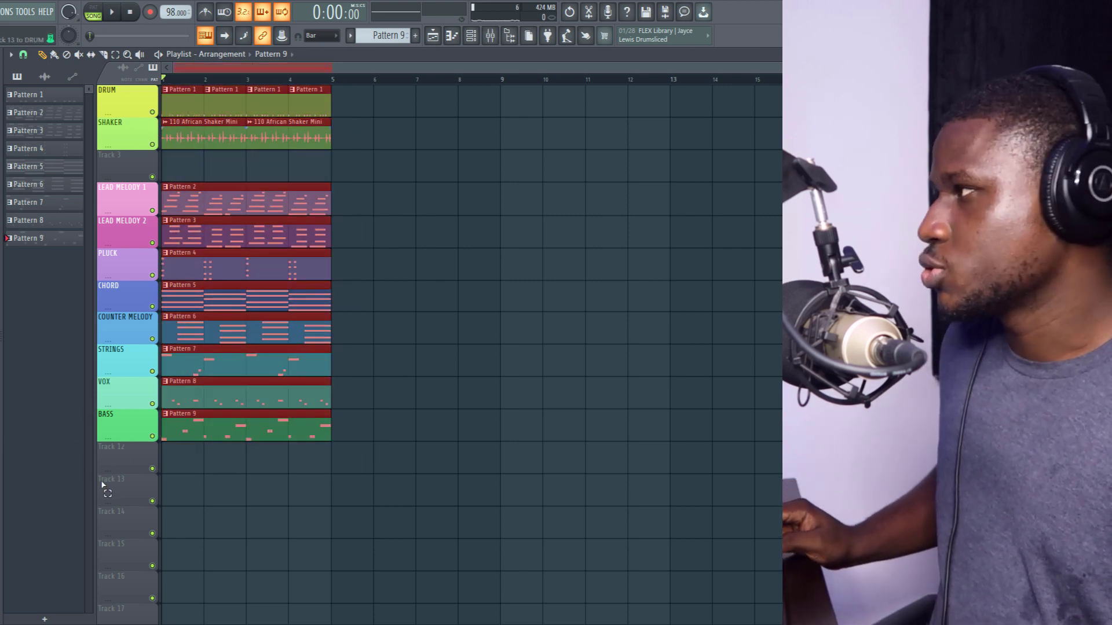
left_click_drag(200, 216, 521, 226)
left_click_drag(359, 110, 46, 579)
left_click_drag(199, 202, 353, 235)
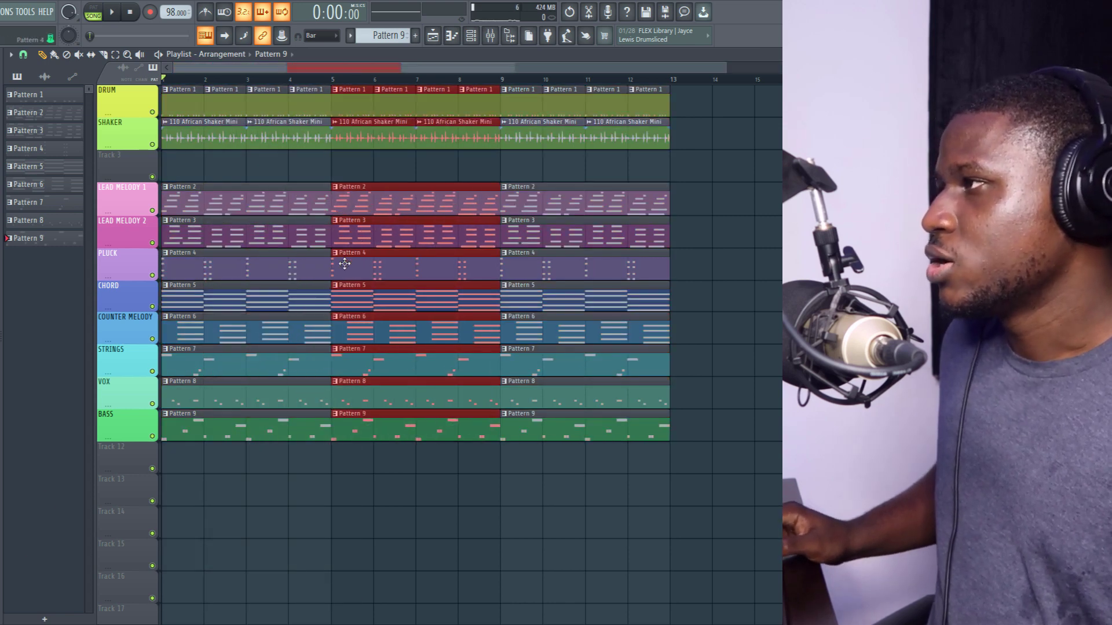
left_click(370, 136)
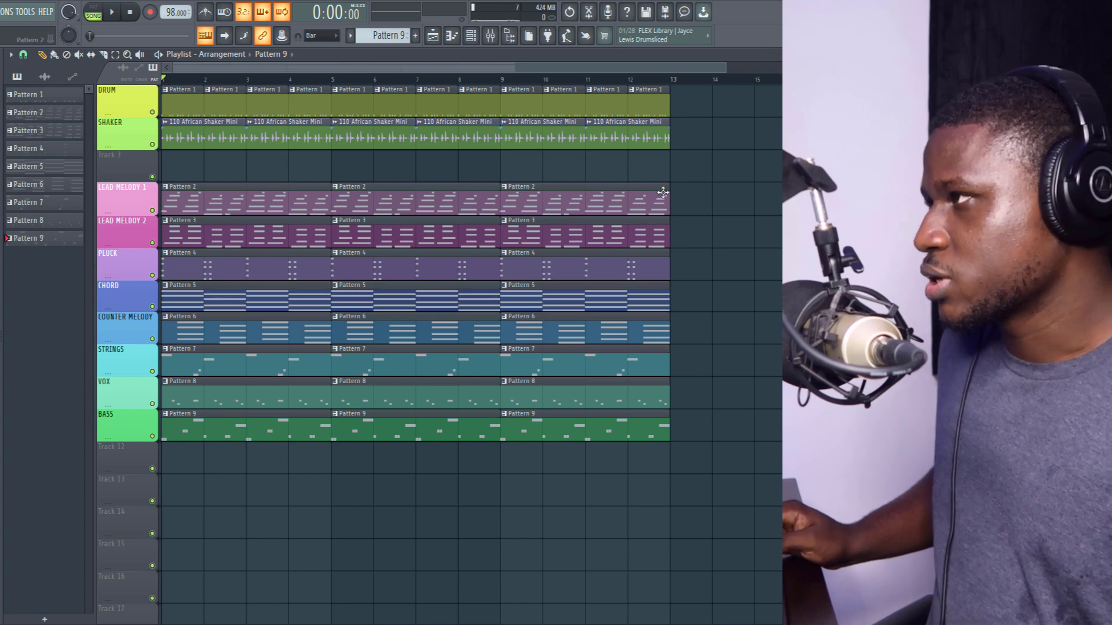
- Delete Lead Melody 1 at bar 9 and early Lead Melody 2 clips, then copy bars 9–13 to bar 13
right_click(571, 213)
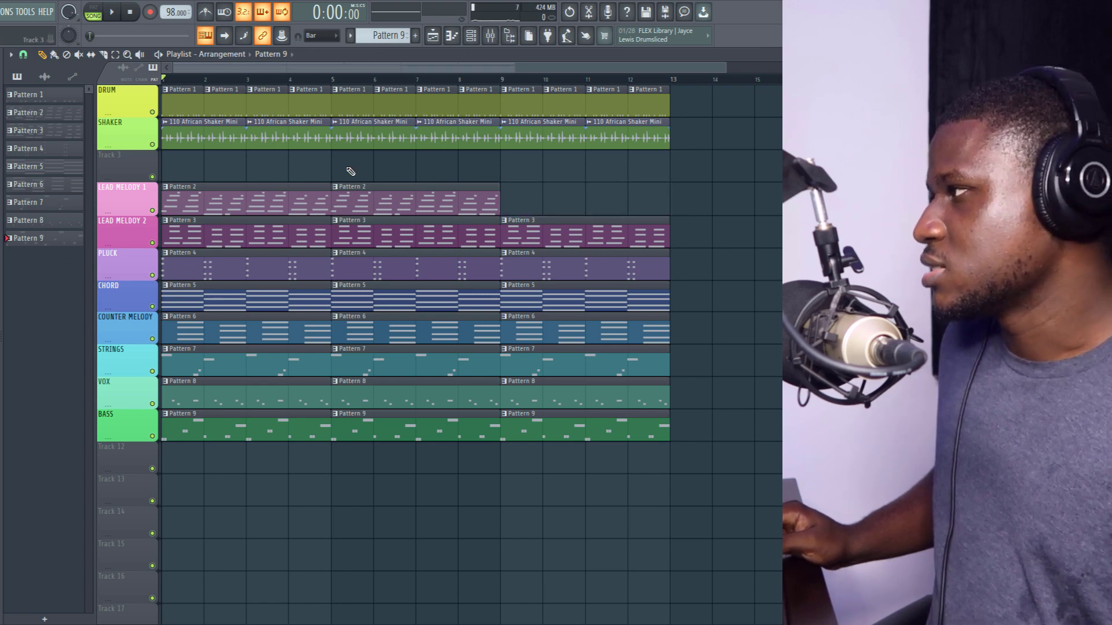
right_click(220, 240)
right_click(372, 241)
left_click_drag(524, 81, 742, 596)
left_click_drag(389, 316, 538, 378)
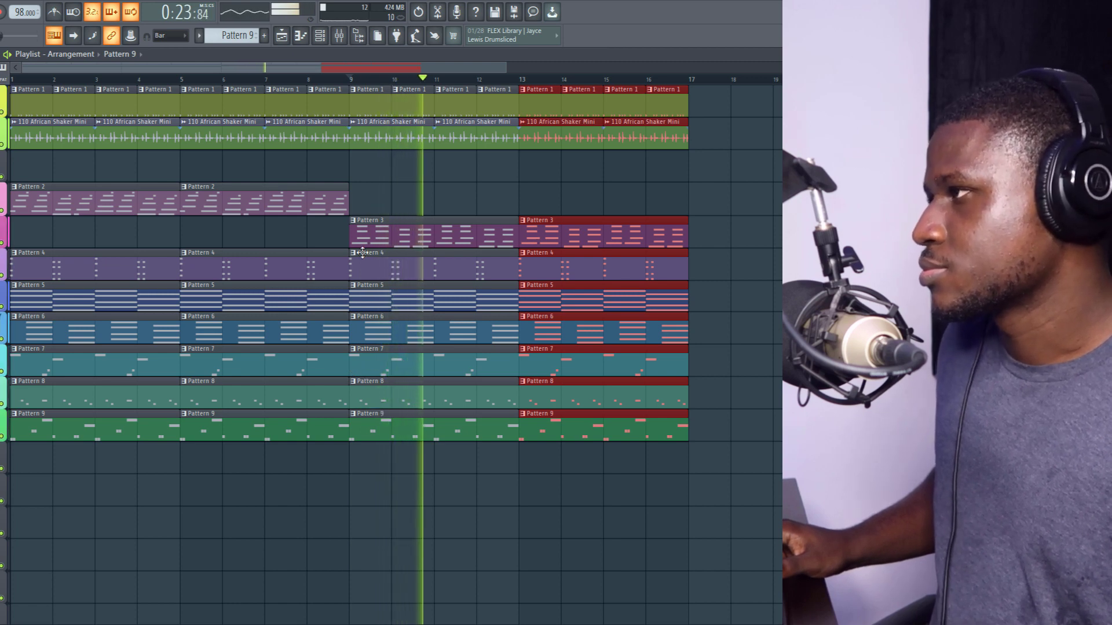
- Audition bars 9–13 with Lead Melody 2 soloed, then drums, shaker and chords unmuted
key("space")
left_click(3, 243, "ctrl")
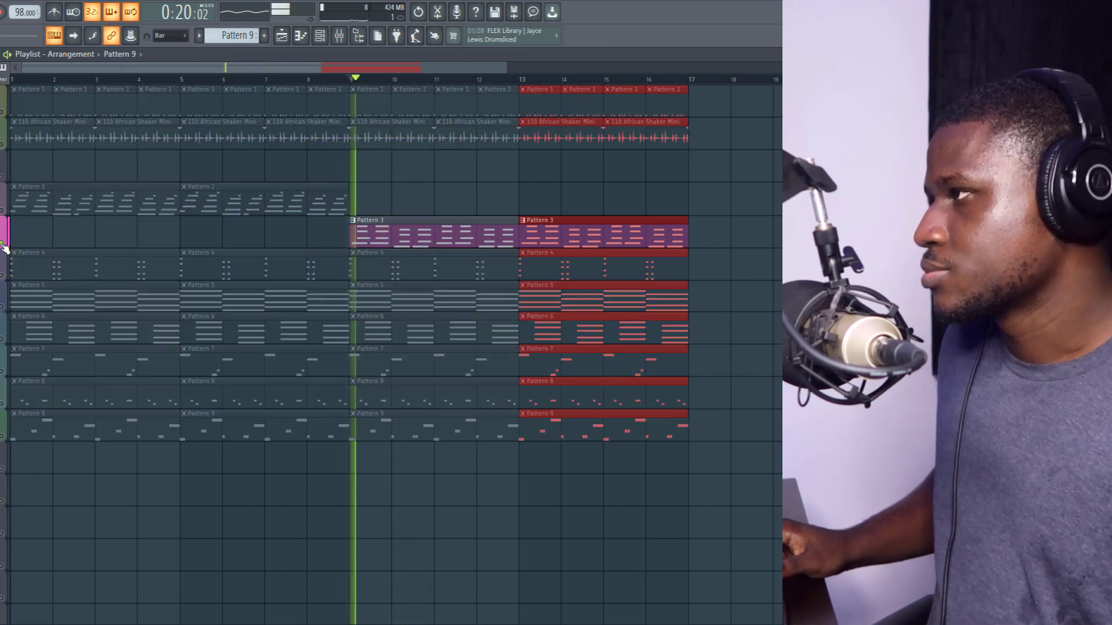
left_click(3, 144)
key("space")
left_click(3, 111)
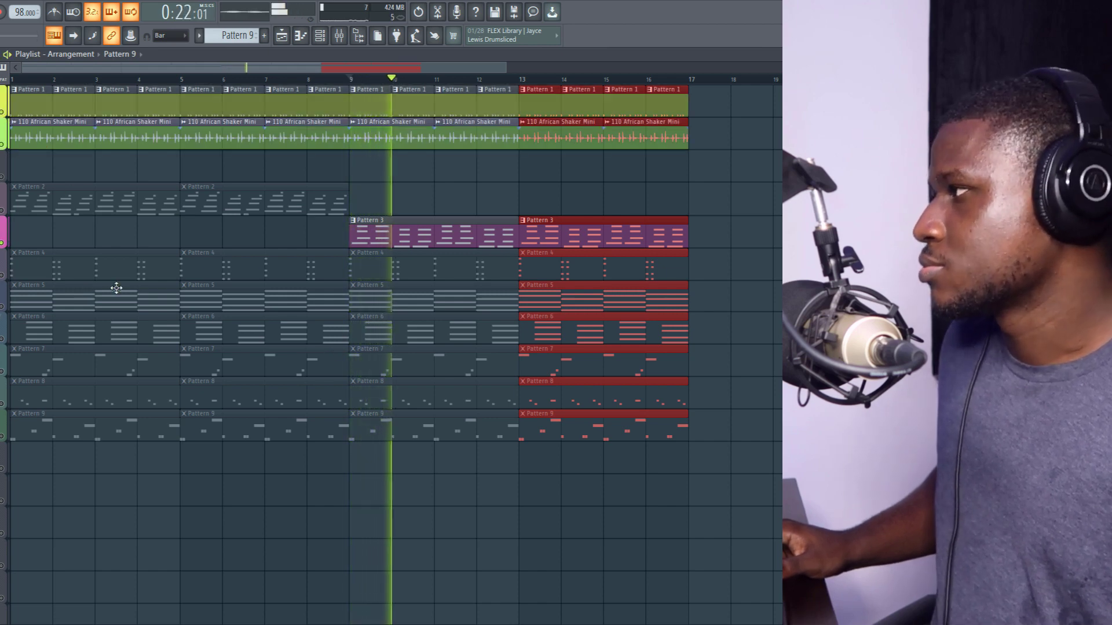
key("space")
key("space")
left_click(4, 308)
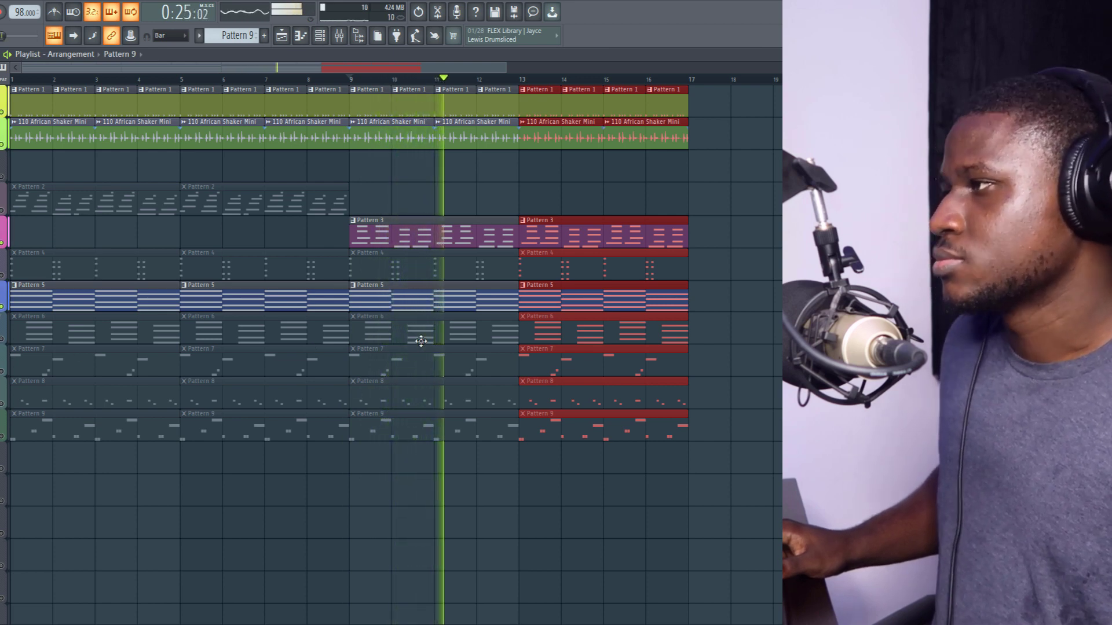
key("space")
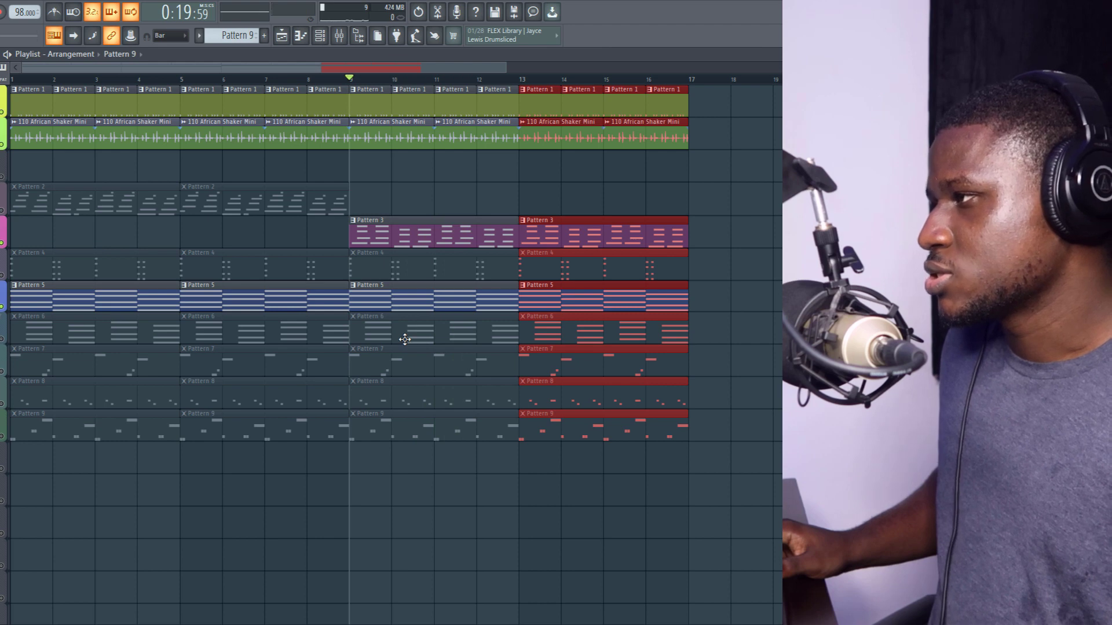
- Unmute VOX and bass, and delete the VOX, strings and counter melody clips in bars 9–13
left_click(4, 404)
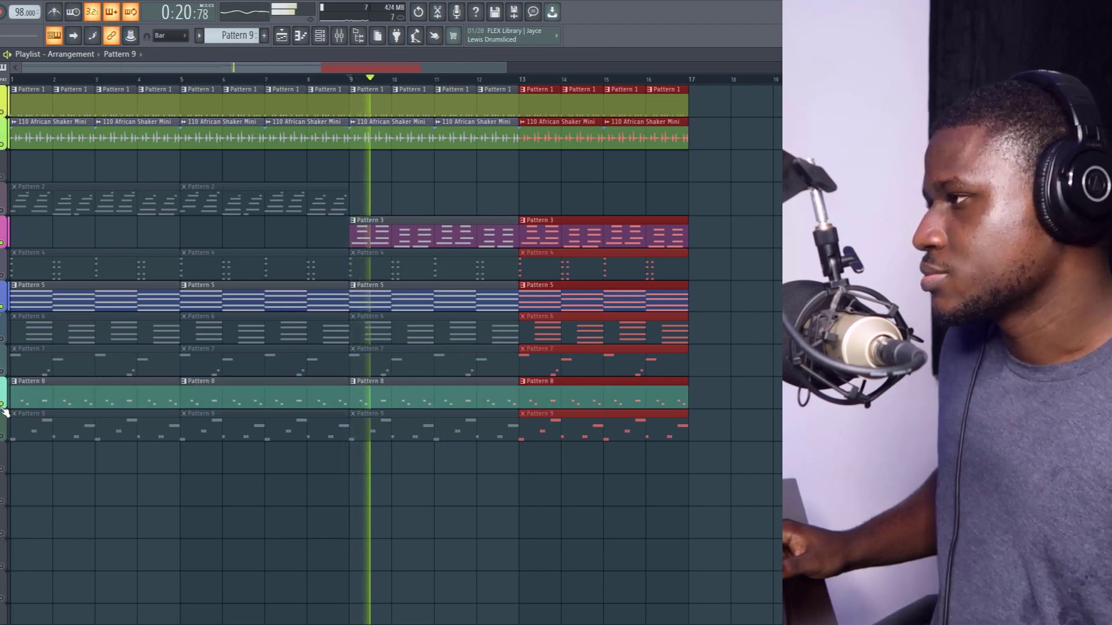
right_click(438, 408)
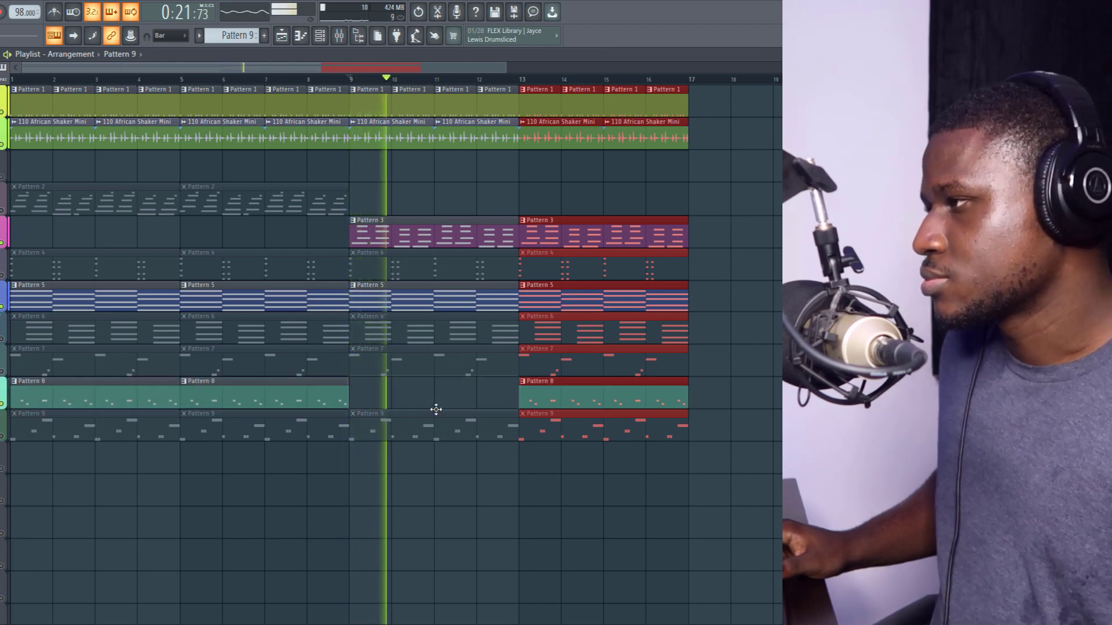
left_click(5, 439)
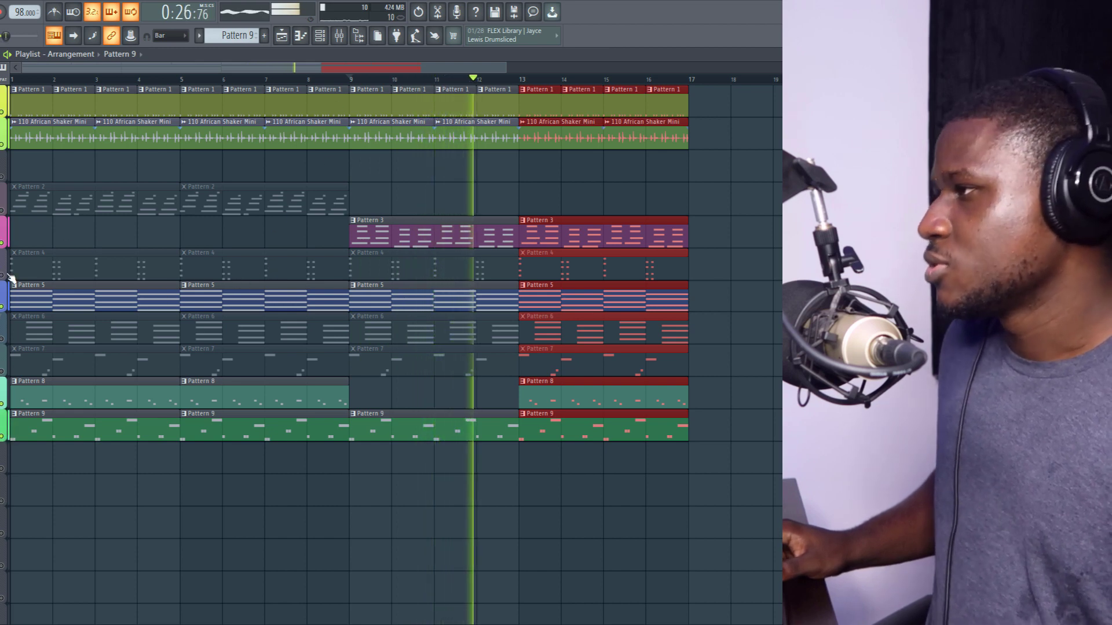
key("space")
right_click(417, 367)
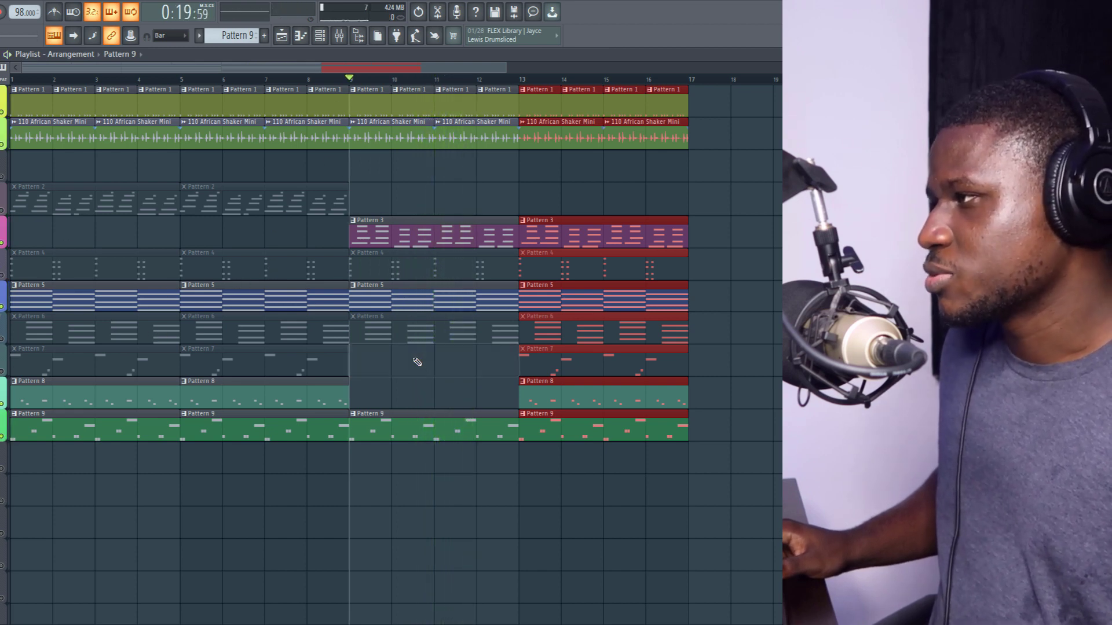
right_click(410, 334)
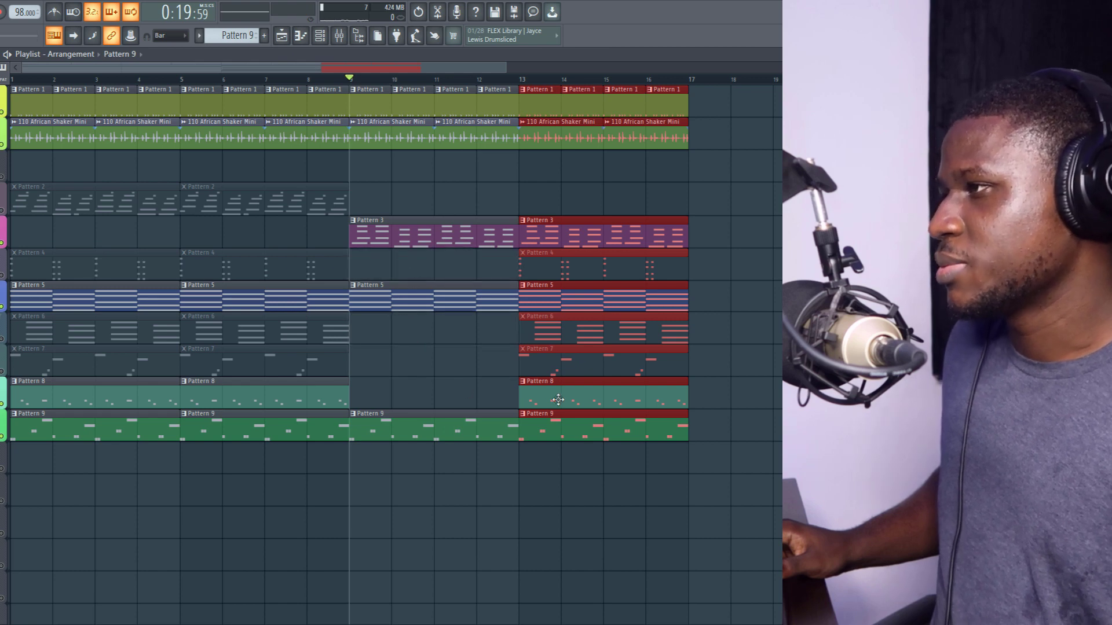
- Delete the strings and pluck clips in bars 13–17, unmute all tracks, and remove the shaker clip after bar 9
right_click(533, 353)
right_click(563, 275)
key("space")
left_click(248, 213)
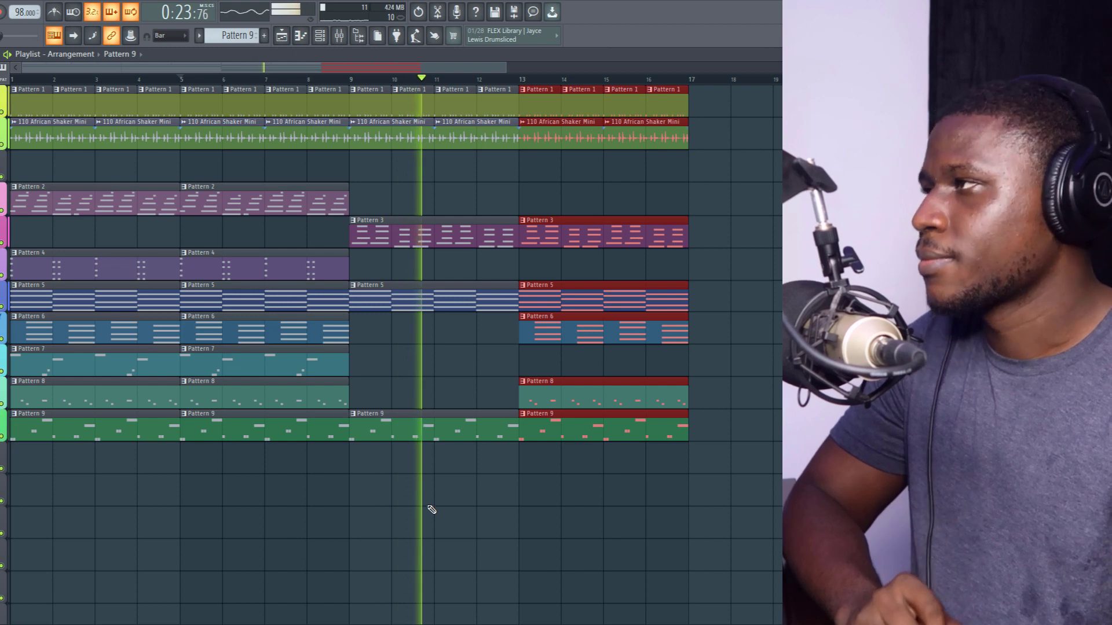
right_click(475, 136)
right_click(401, 145)
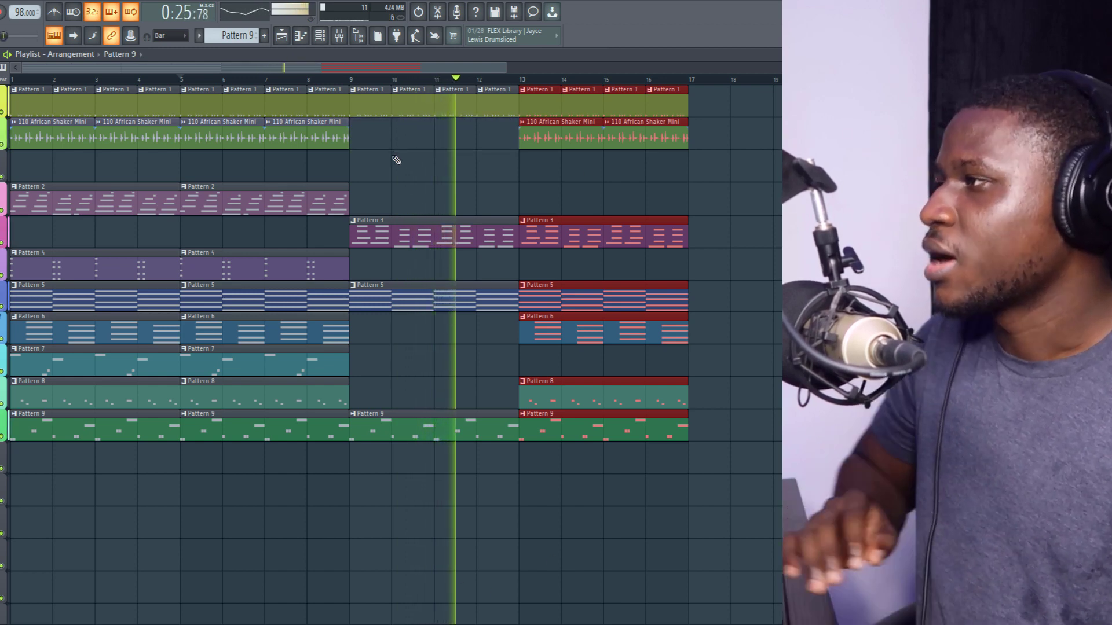